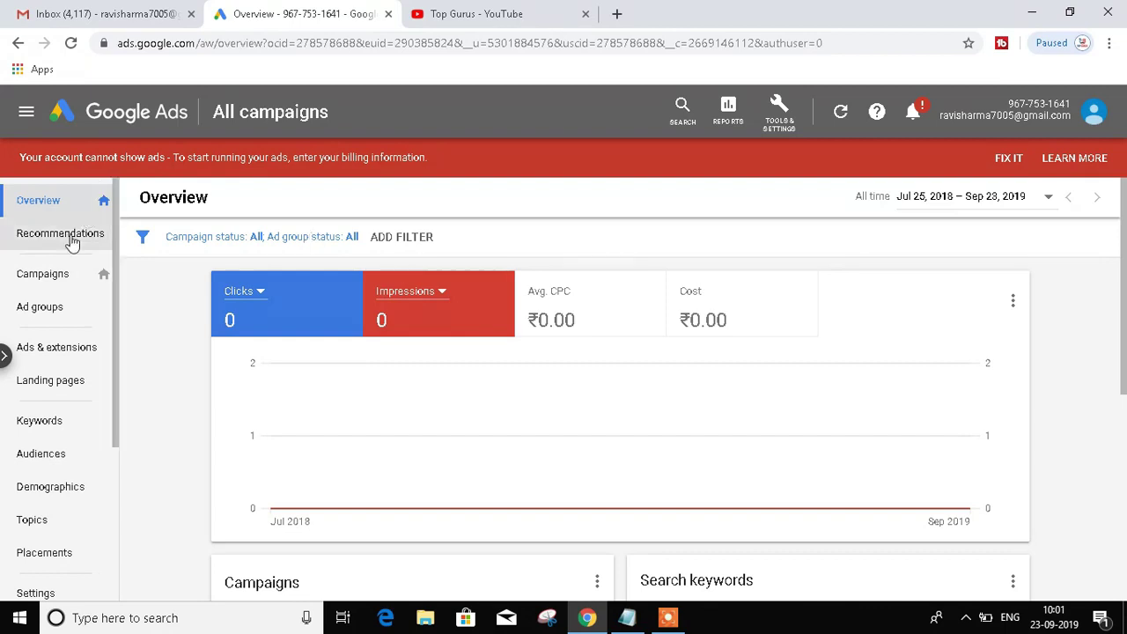
Start a new campaign from the campaigns list and choose Brand awareness and reach as its goal.
click(62, 280)
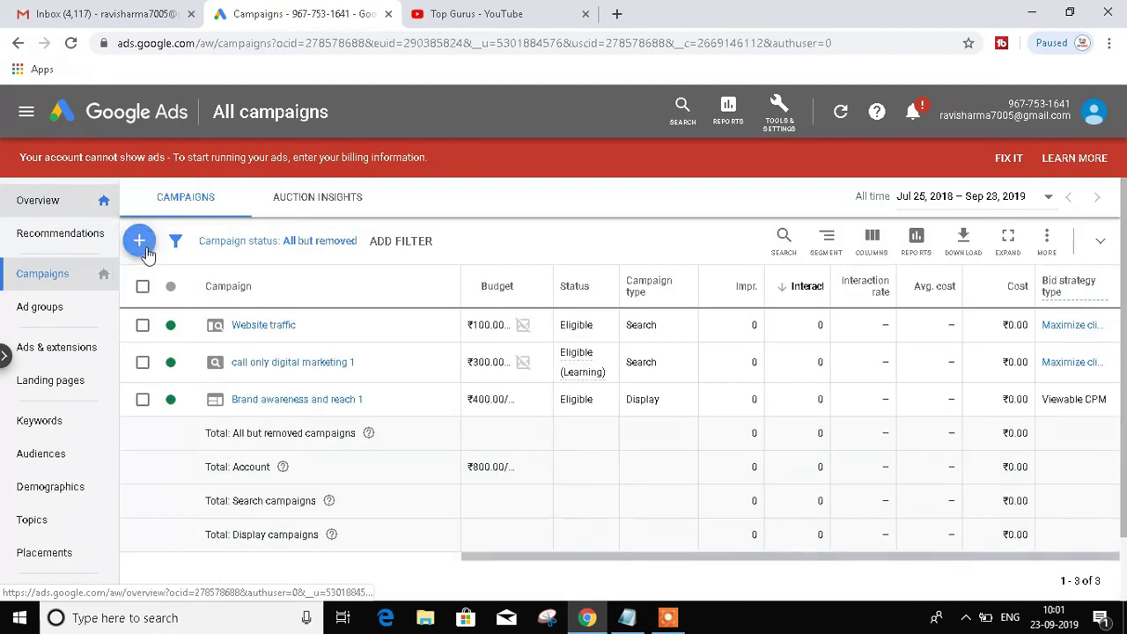
click(138, 239)
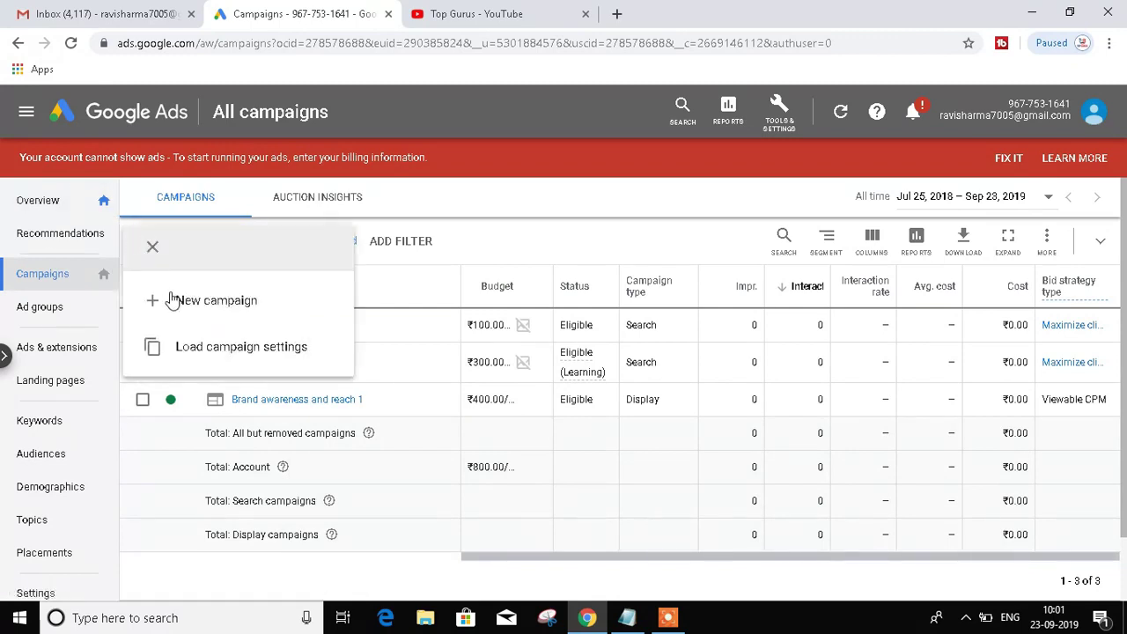
click(208, 308)
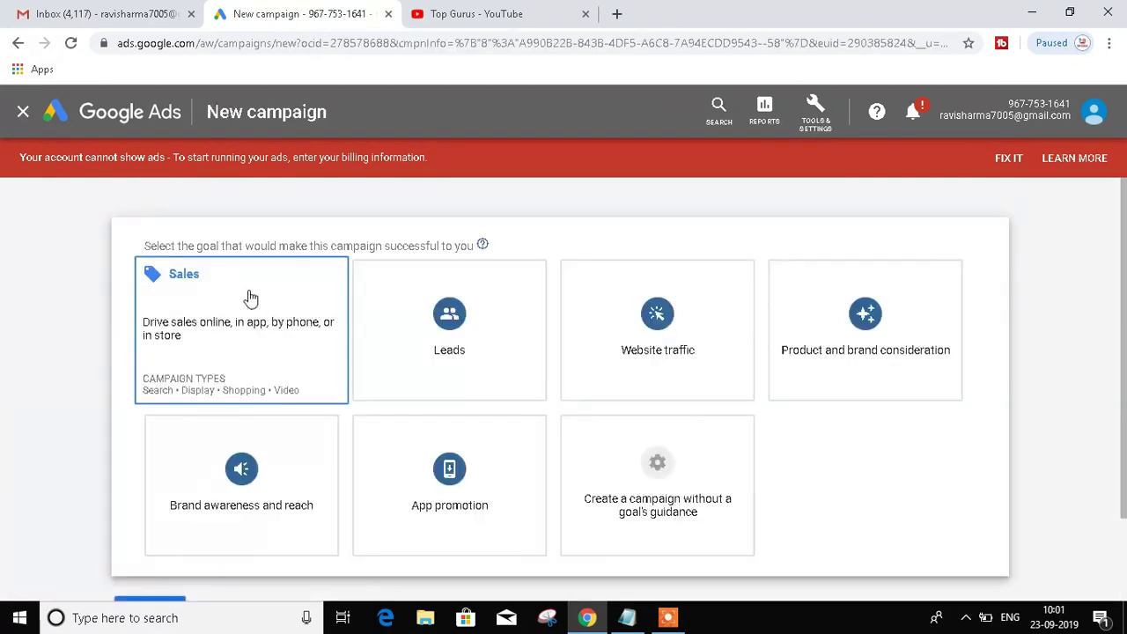
click(226, 490)
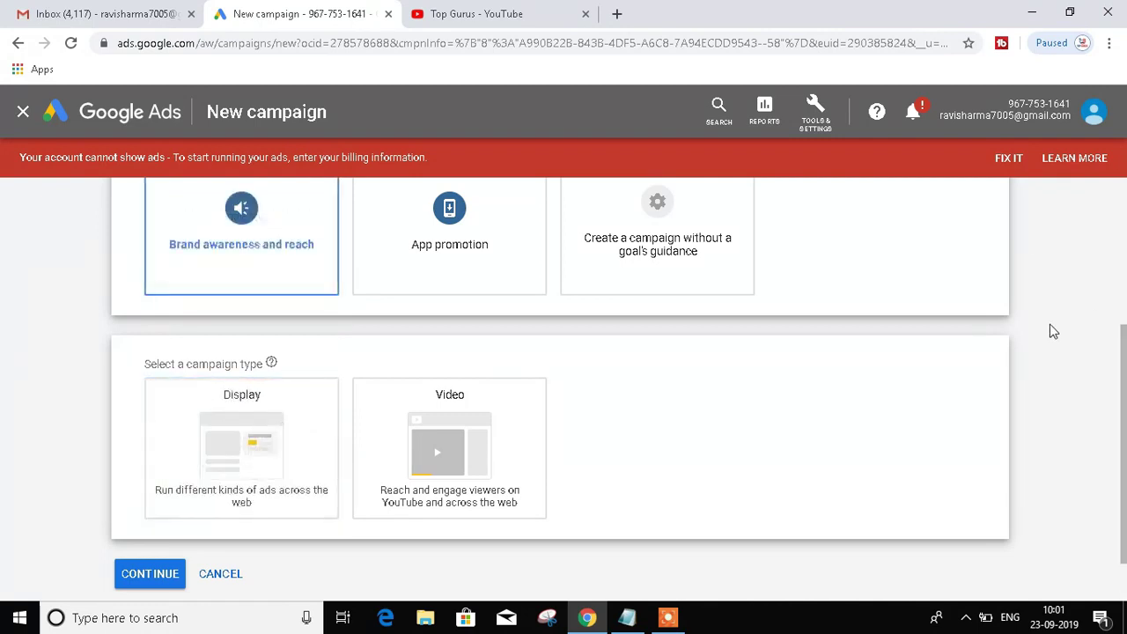
Choose the Display campaign type, enter topgurus.in as the website, and continue to the campaign settings.
scroll(1051, 329, up, 1)
scroll(1053, 331, up, 2)
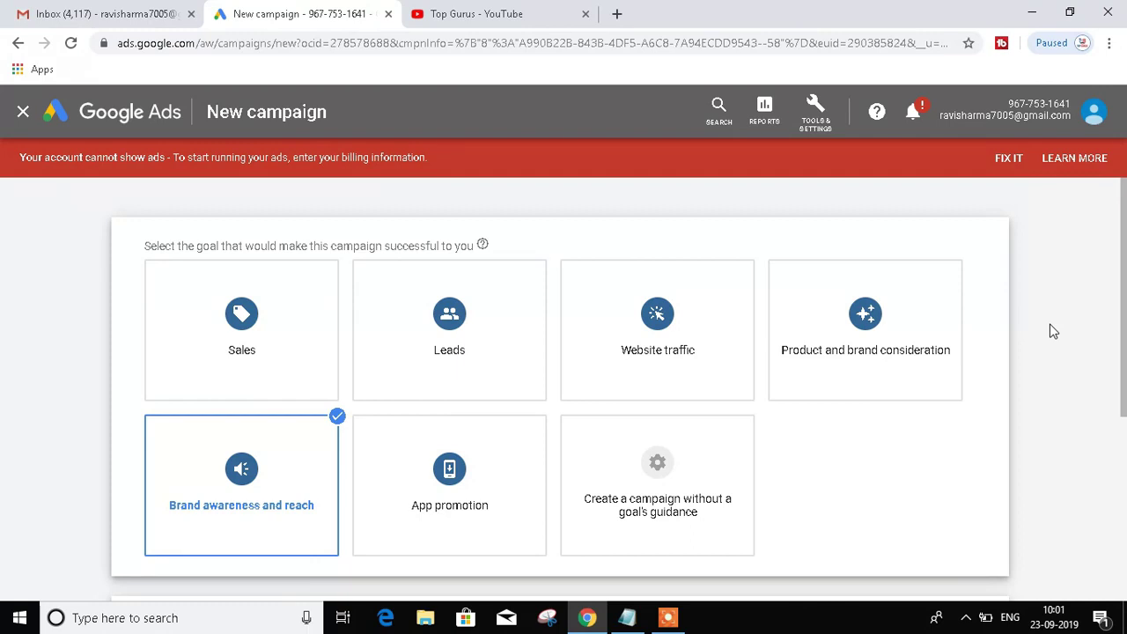
scroll(1053, 331, down, 2)
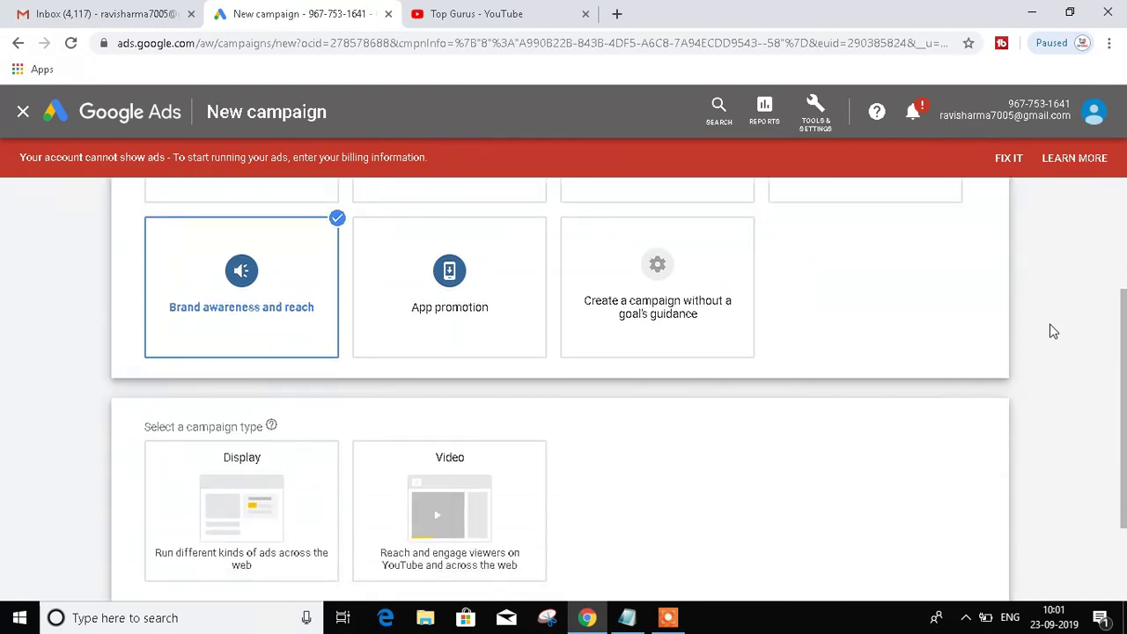
scroll(1053, 331, down, 1)
mouse_move(275, 418)
mouse_move(430, 417)
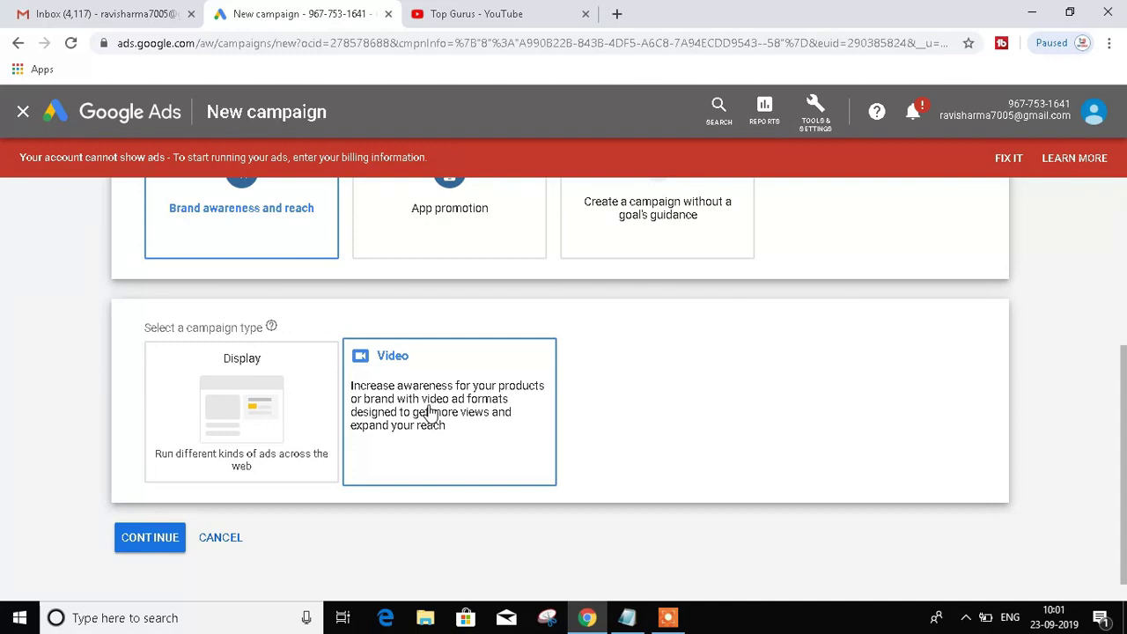
click(248, 403)
click(239, 499)
text(topgurus.in)
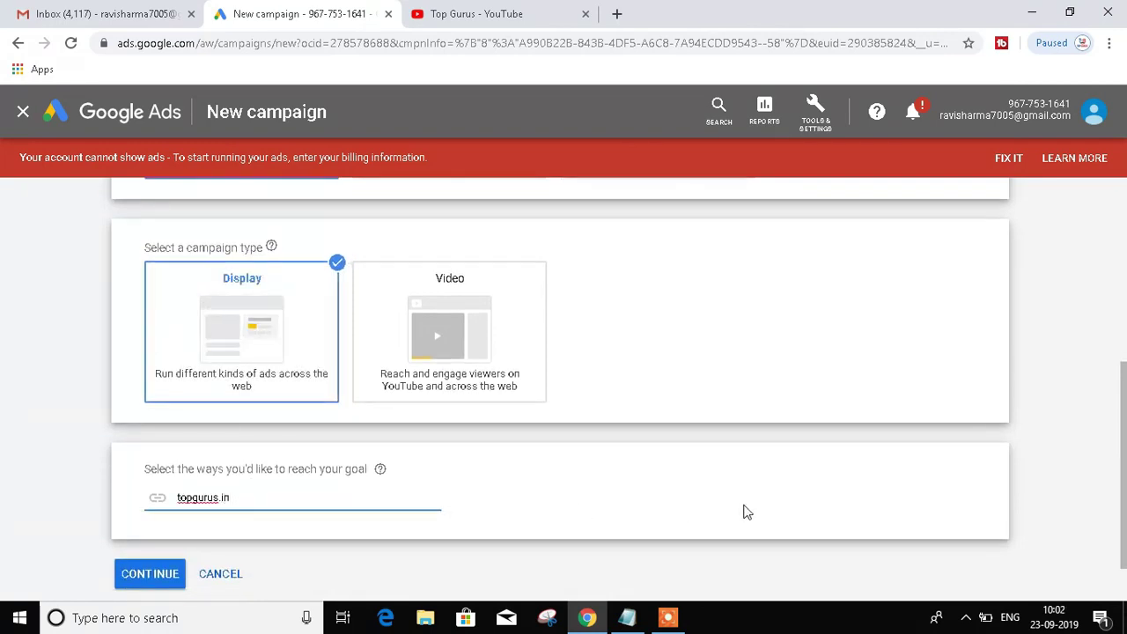
click(916, 565)
scroll(917, 565, down, 1)
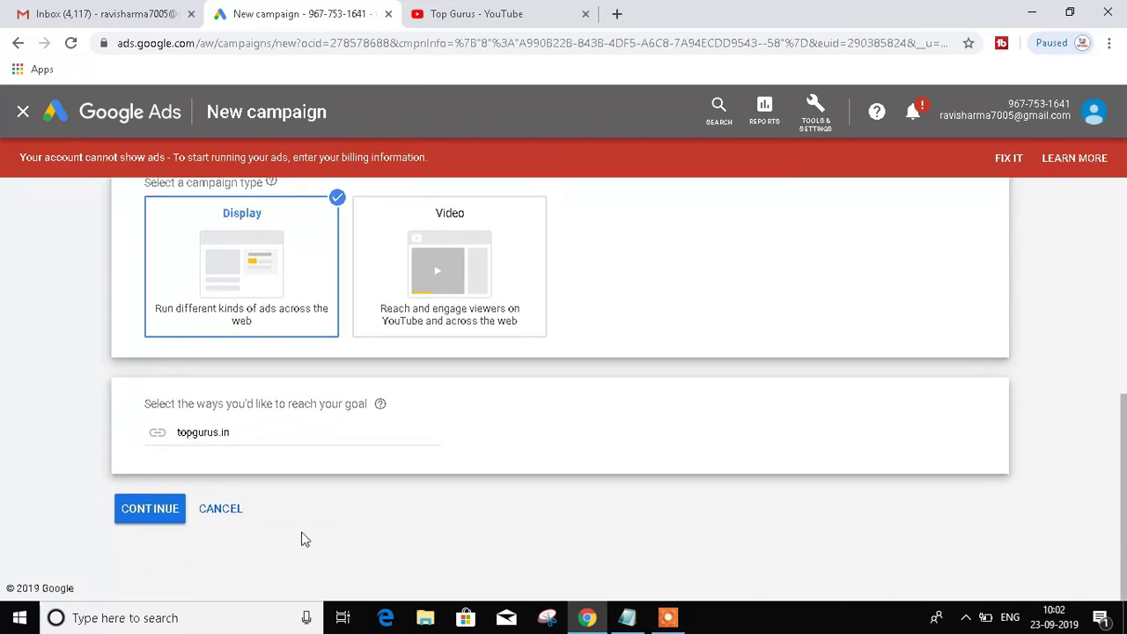
click(154, 515)
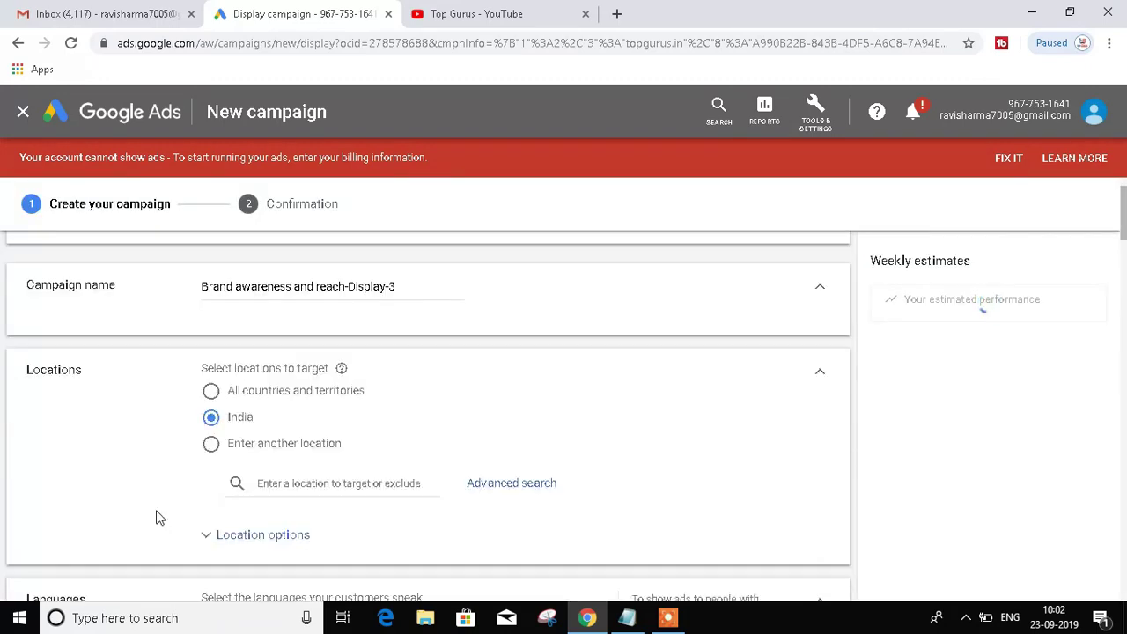
Rename the campaign as Brand awareness and reach-Display-1.
click(408, 286)
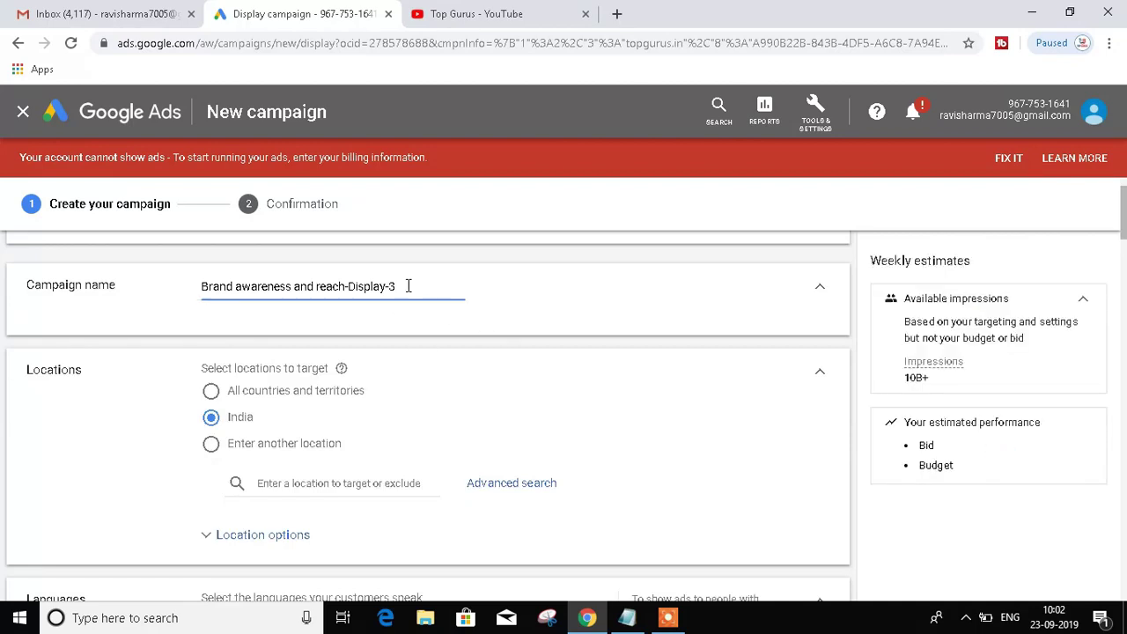
key(BackSpace)
text(1)
click(852, 315)
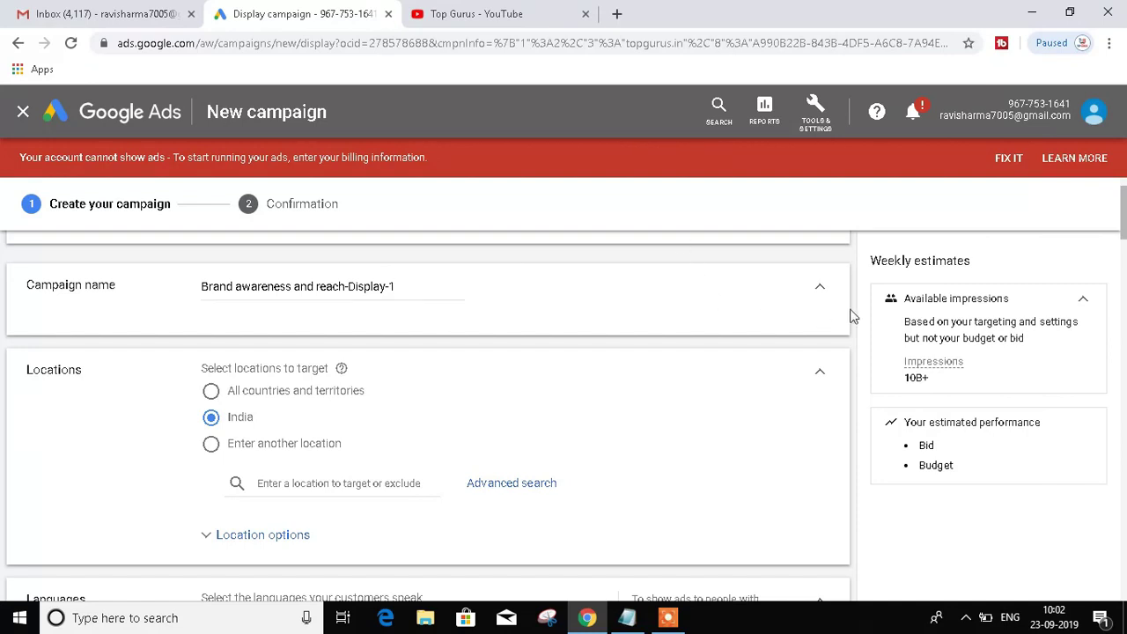
Open the advanced location search and include Delhi, India (union territory) as a target location.
scroll(852, 315, down, 1)
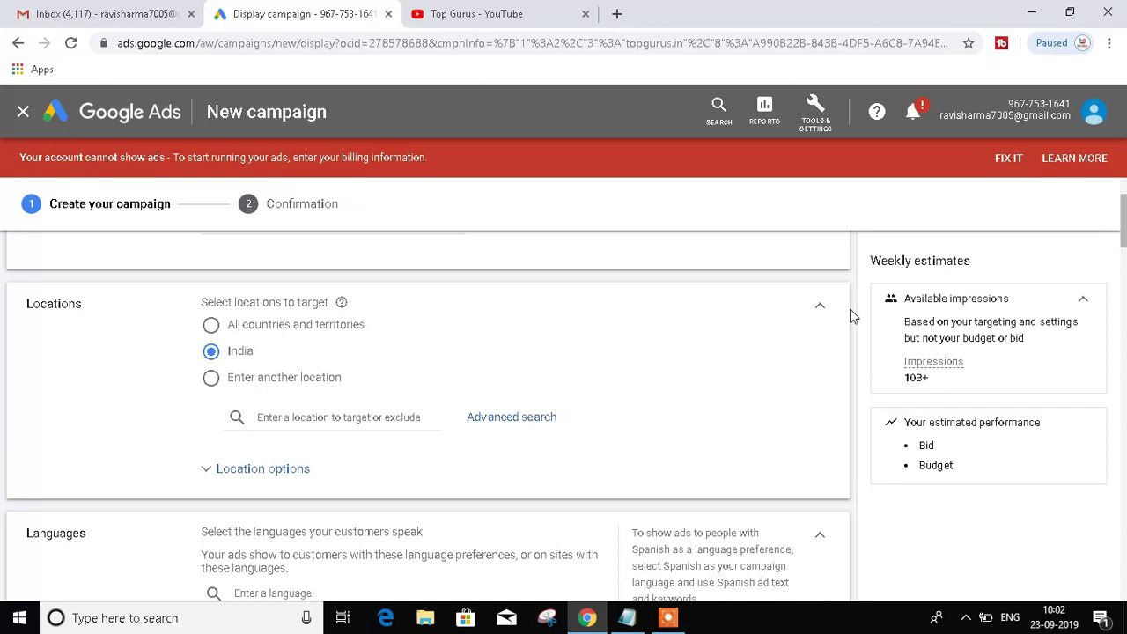
scroll(852, 315, down, 1)
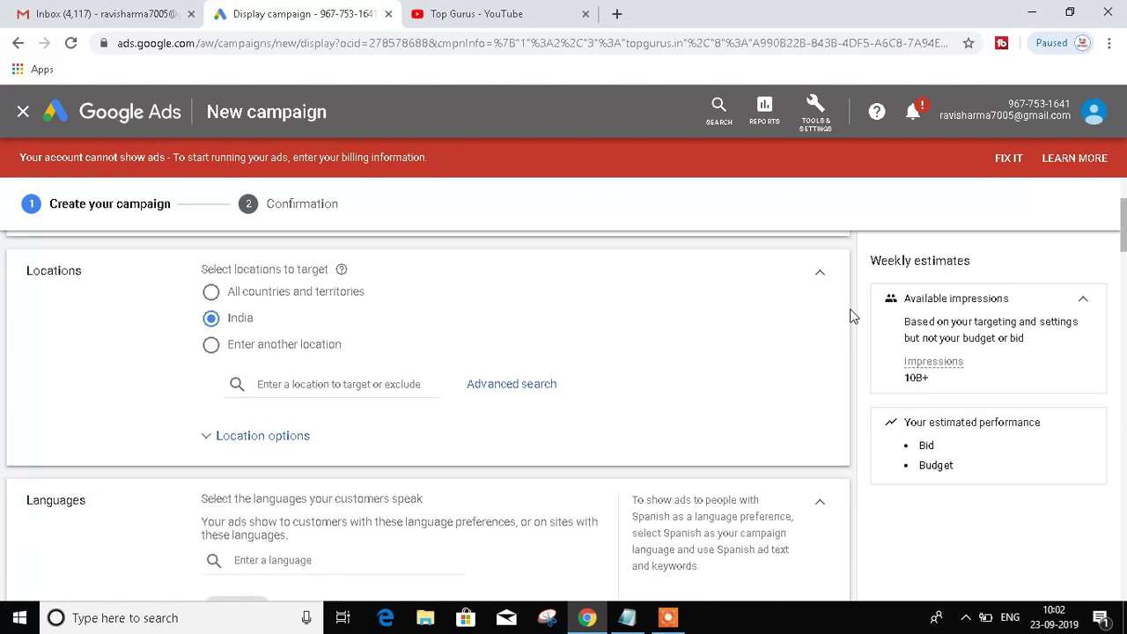
scroll(852, 316, up, 1)
click(504, 388)
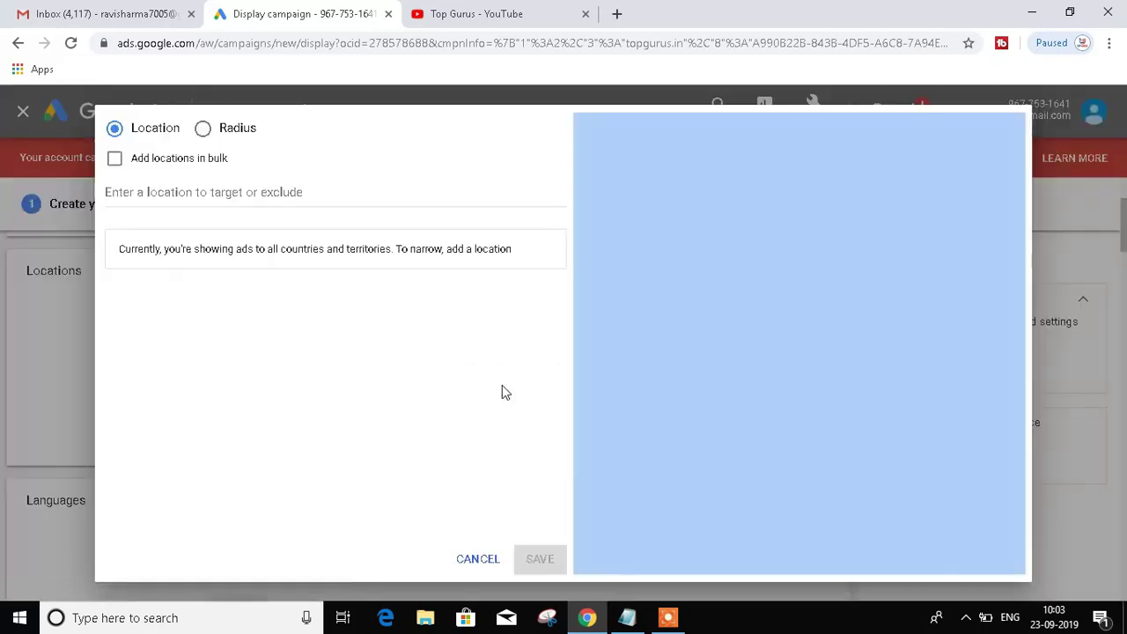
click(175, 191)
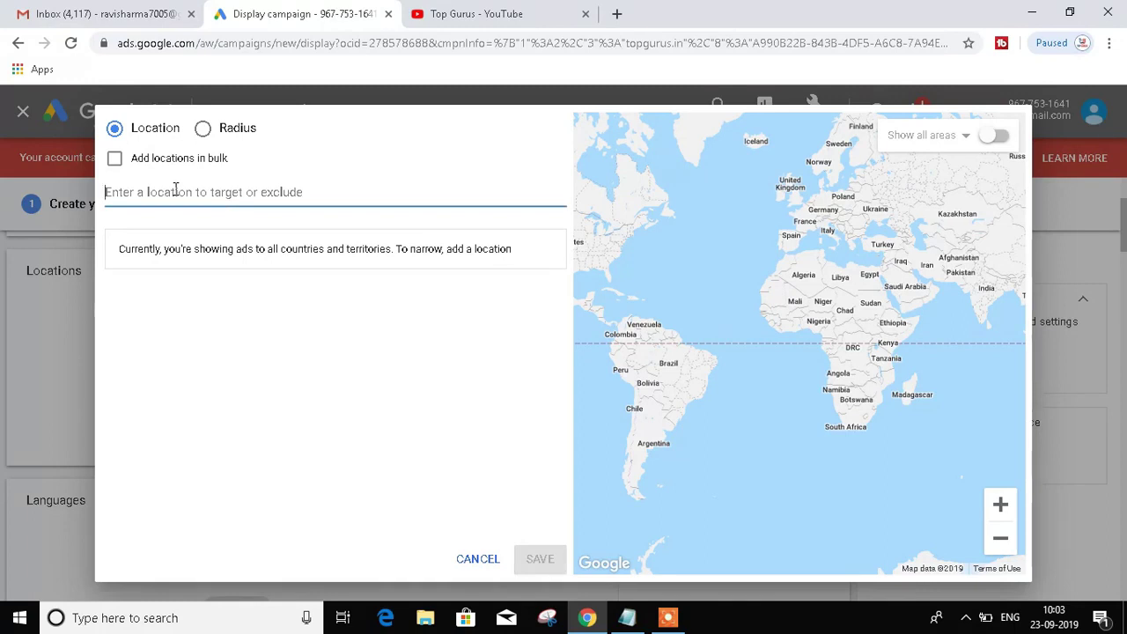
text(de)
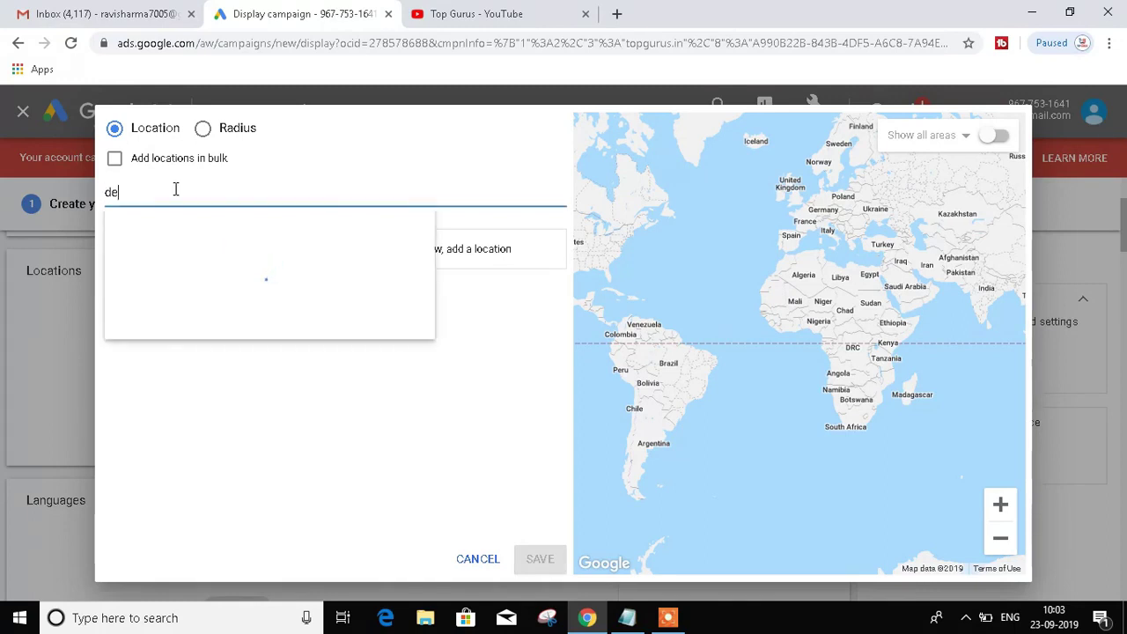
text(lhi)
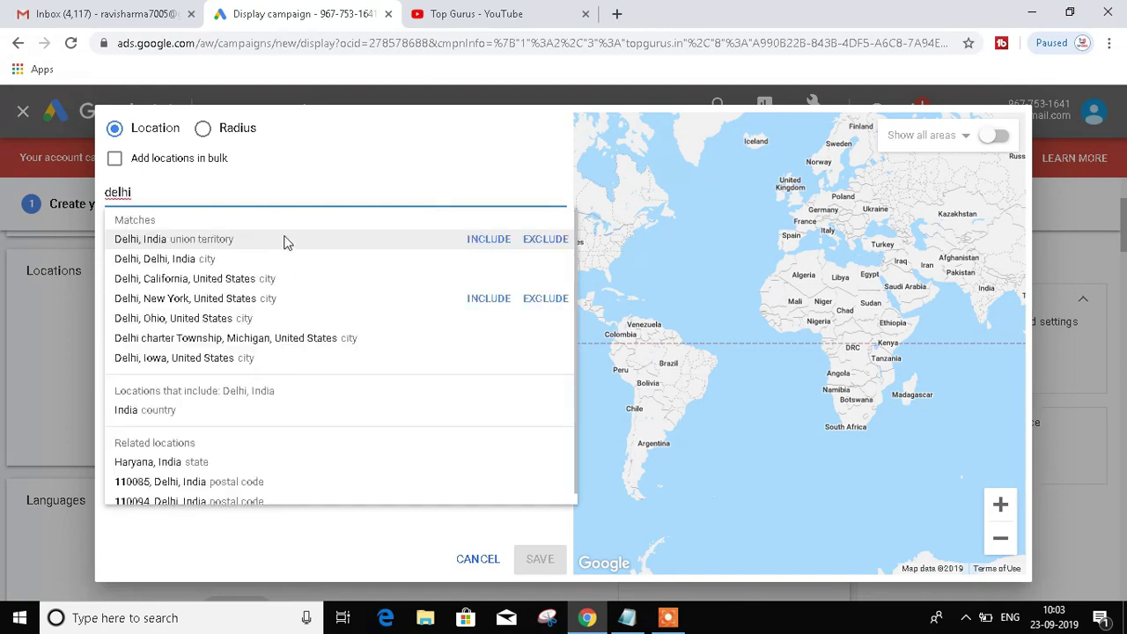
click(459, 243)
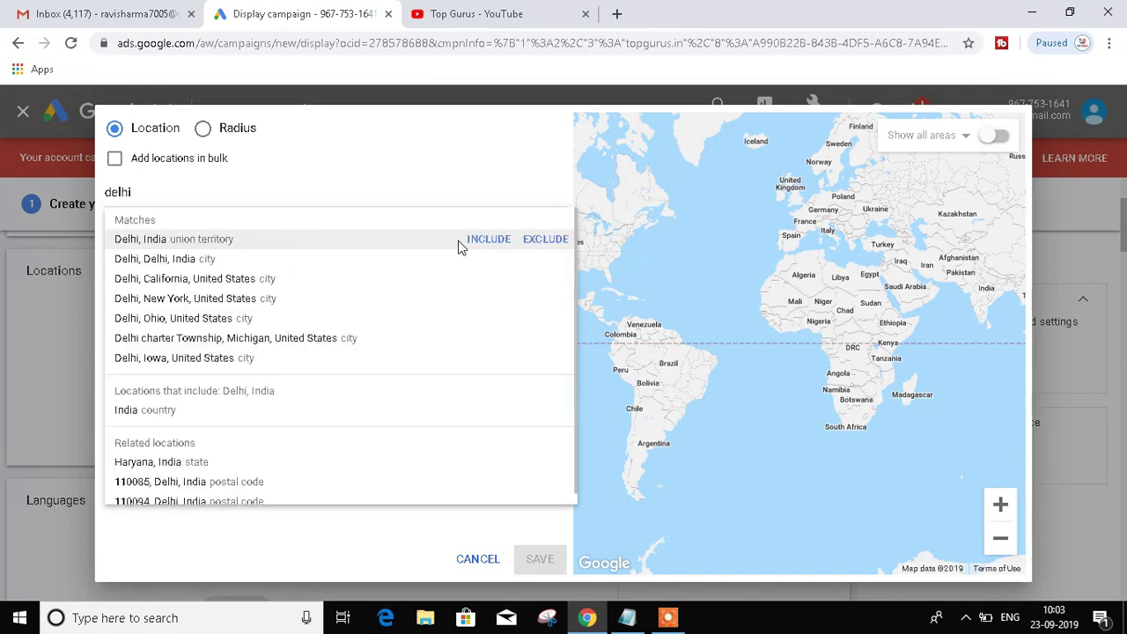
Add the city of Mumbai, Maharashtra, India to the included locations.
click(235, 190)
text(m)
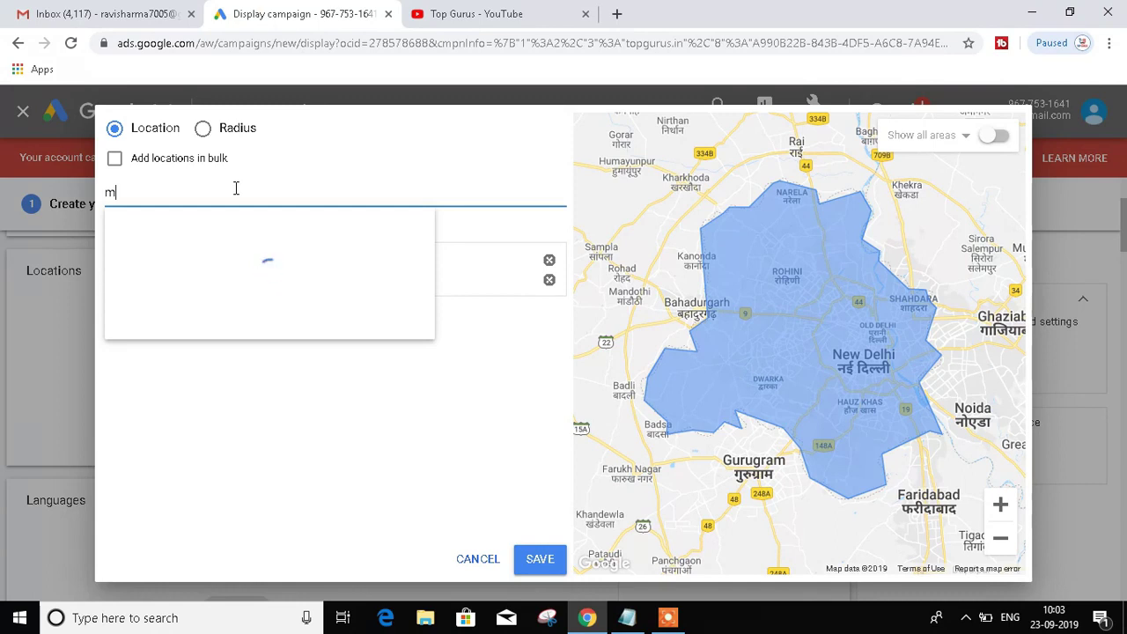
text(umbai)
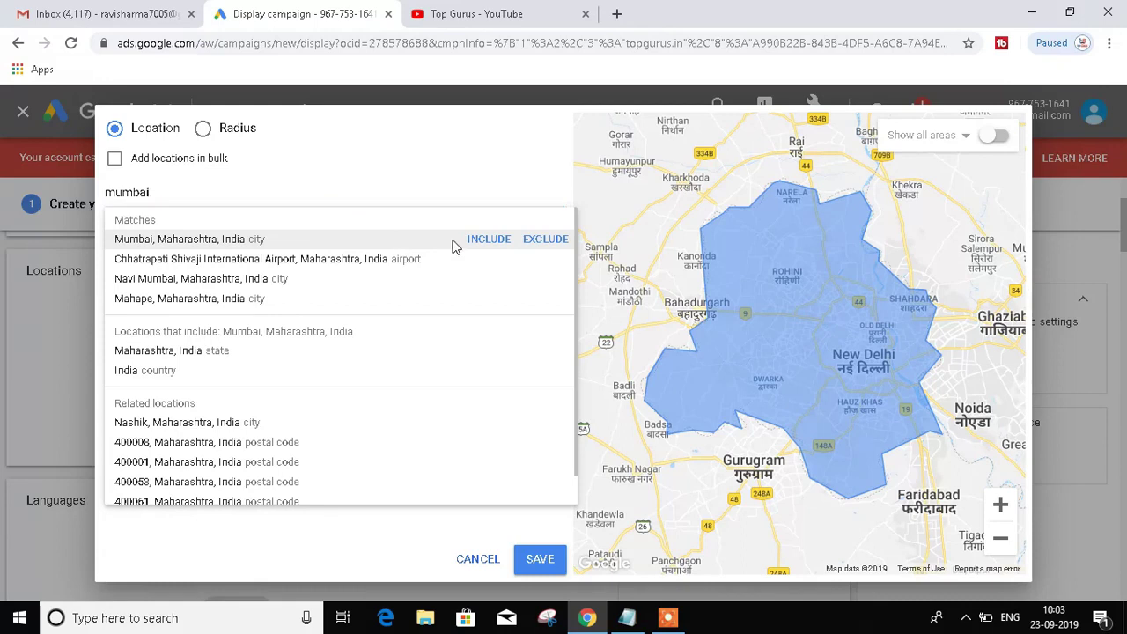
click(455, 244)
Add the state of Punjab, India to the included locations and save the location targeting.
click(200, 191)
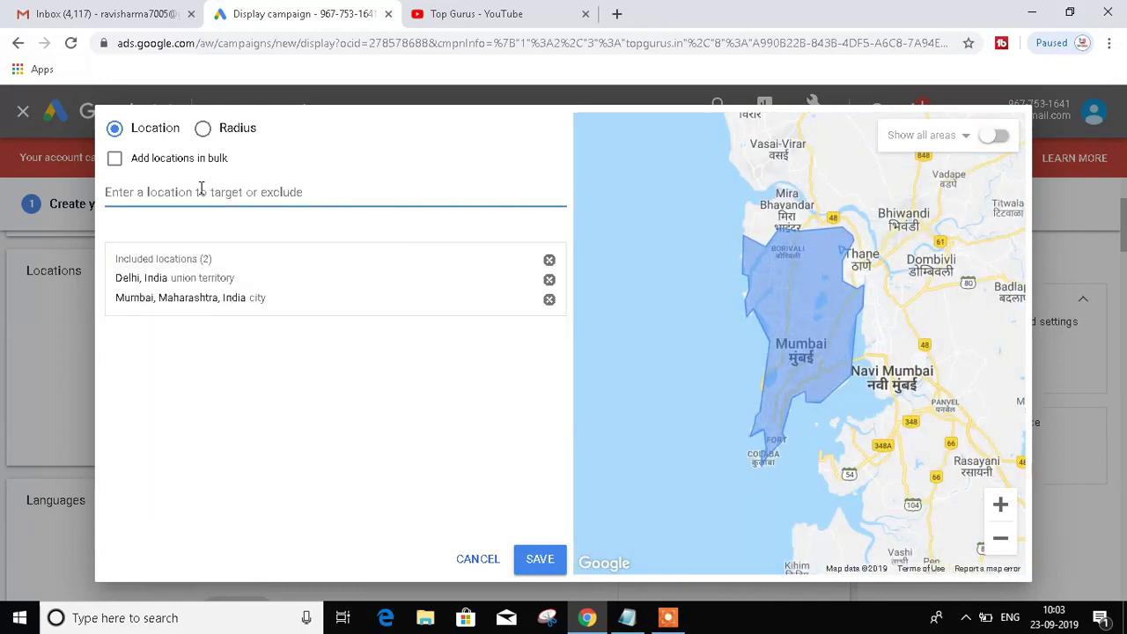
text(pun)
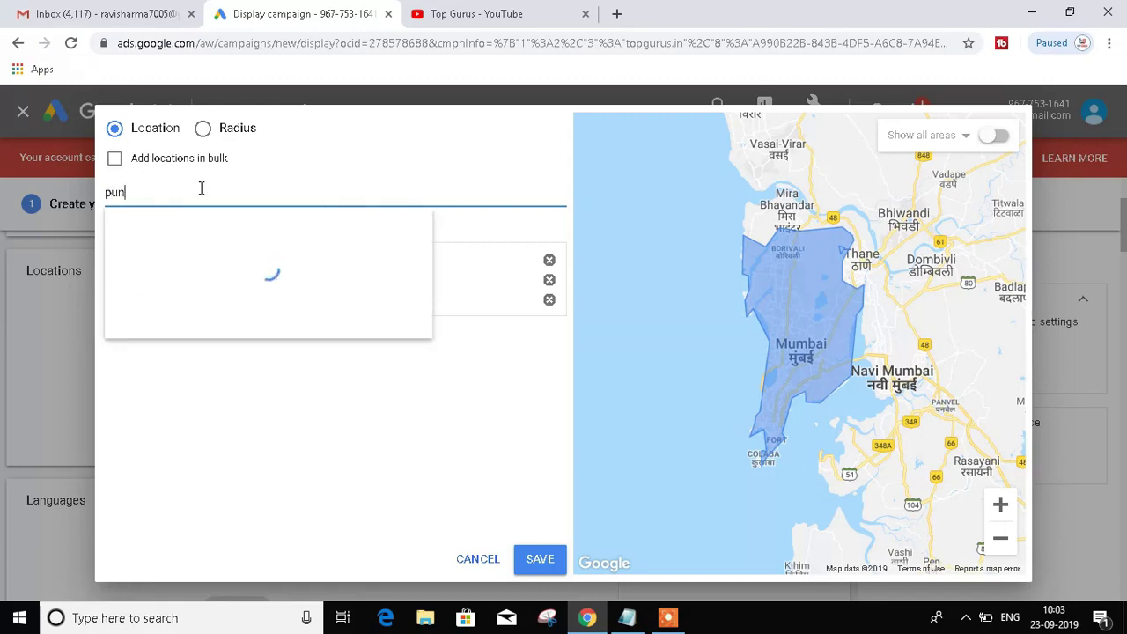
text(jab)
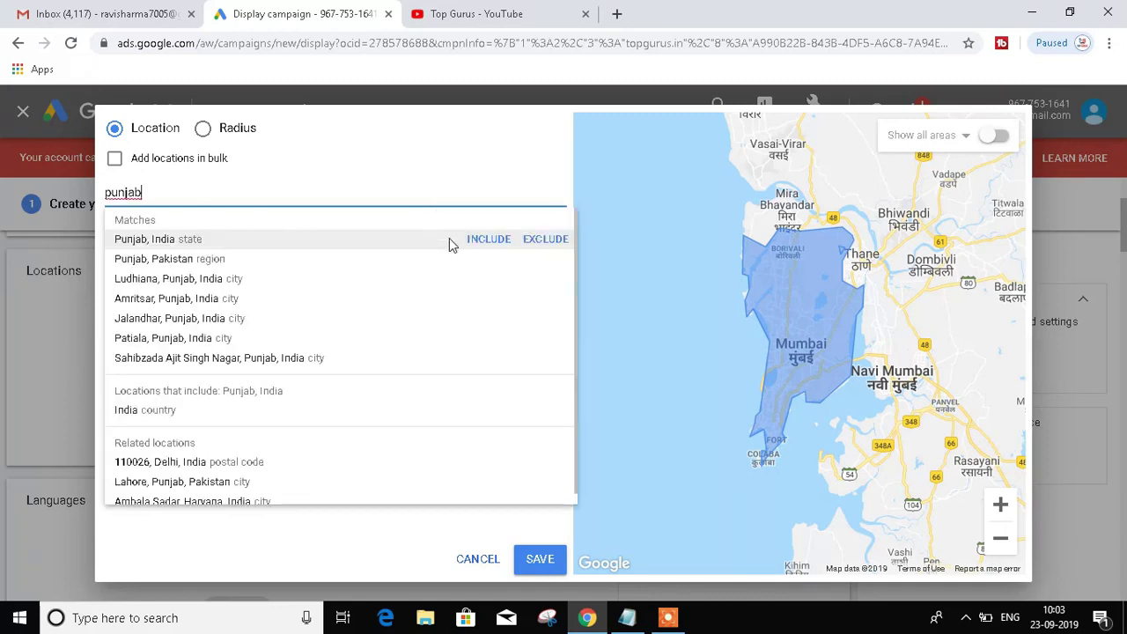
click(450, 242)
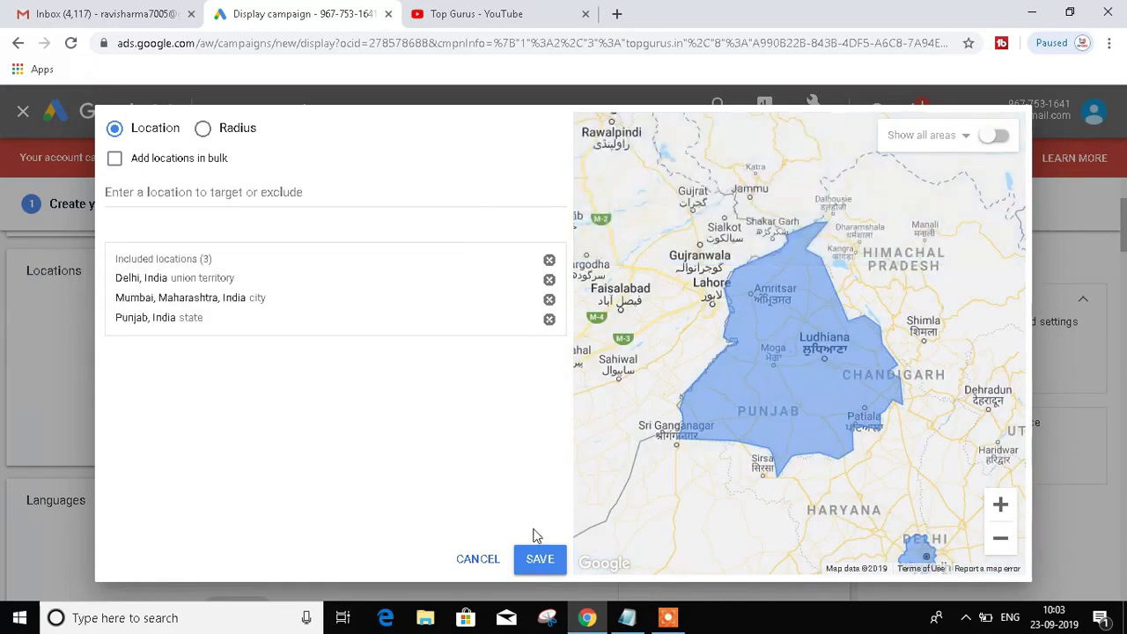
click(538, 560)
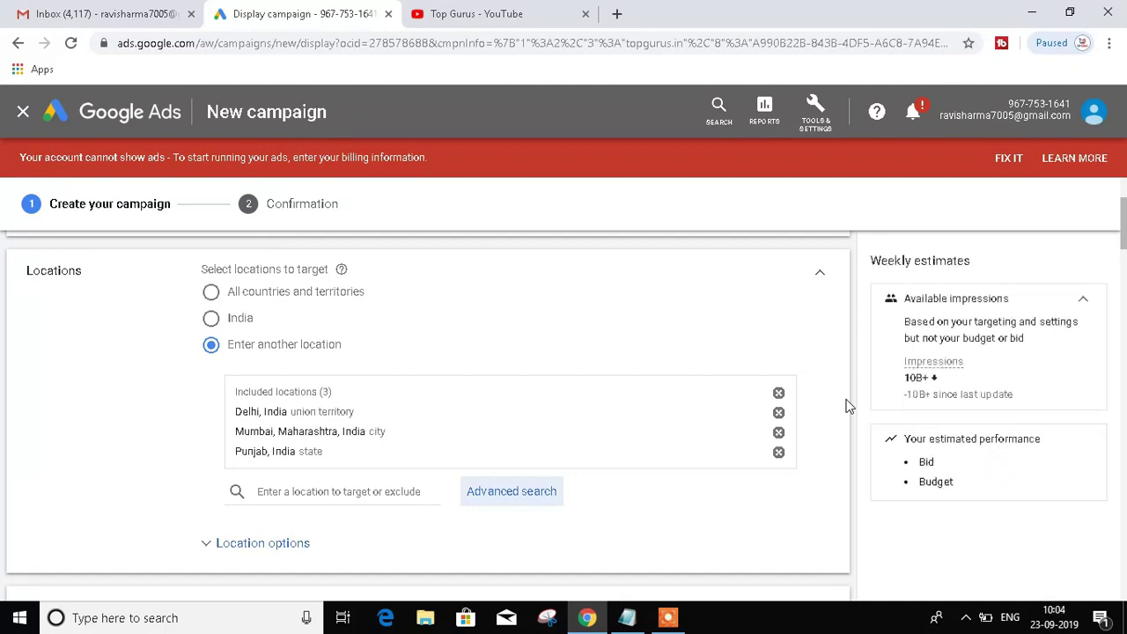
Expand the location options and review the target and exclude settings.
scroll(847, 406, down, 1)
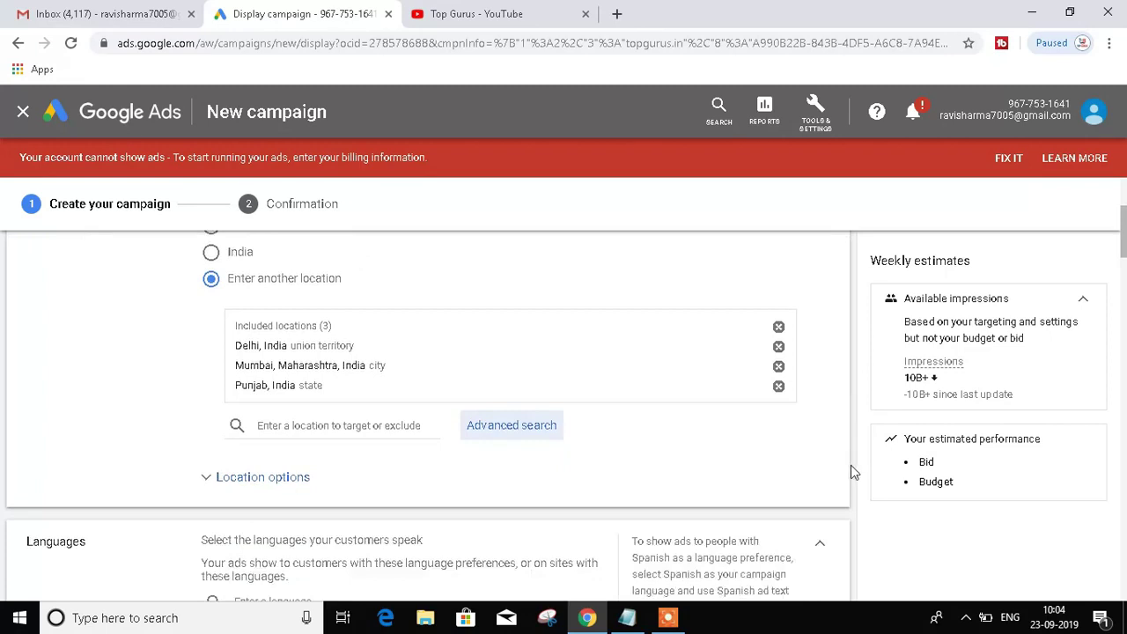
click(252, 478)
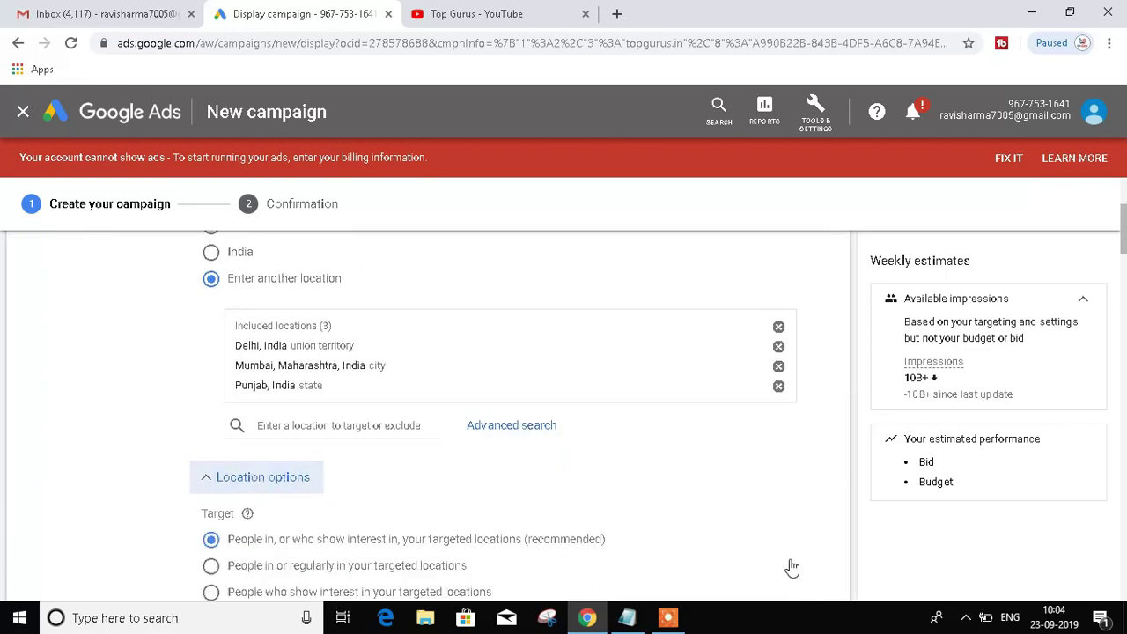
scroll(792, 567, down, 1)
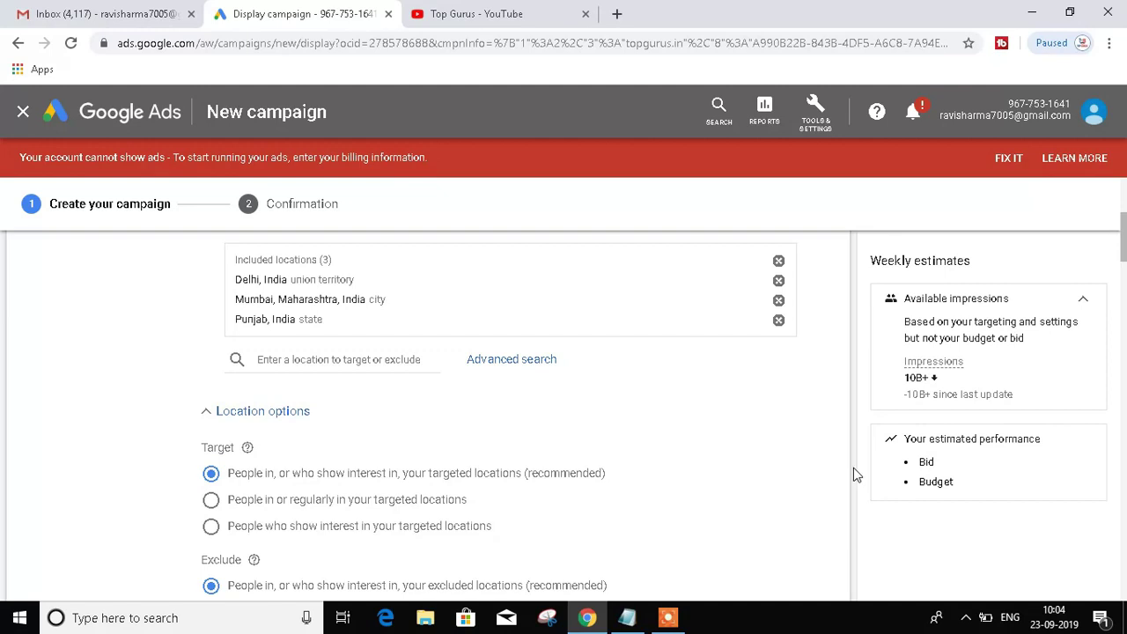
scroll(854, 476, down, 1)
scroll(854, 475, down, 1)
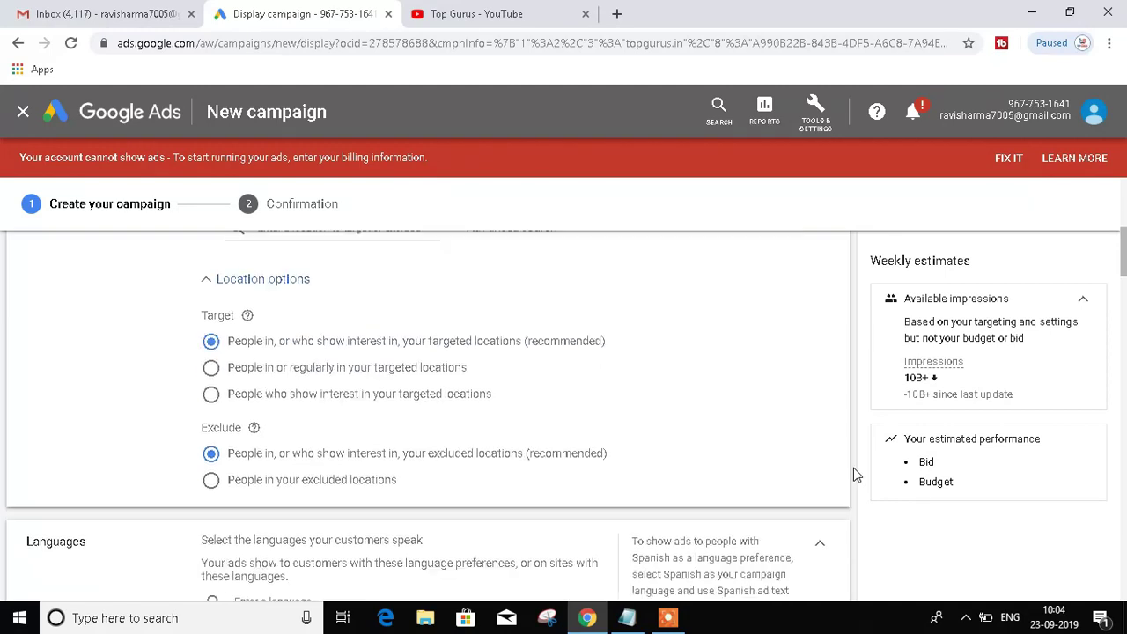
Select Viewable impressions as the campaign's bidding focus.
scroll(854, 475, down, 1)
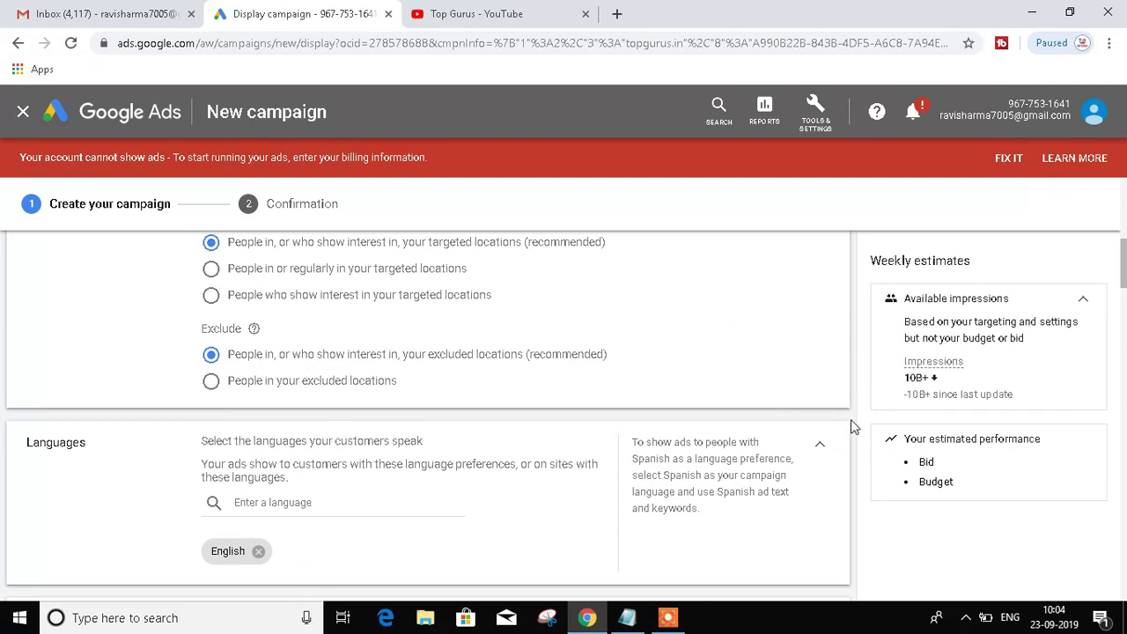
scroll(850, 419, down, 2)
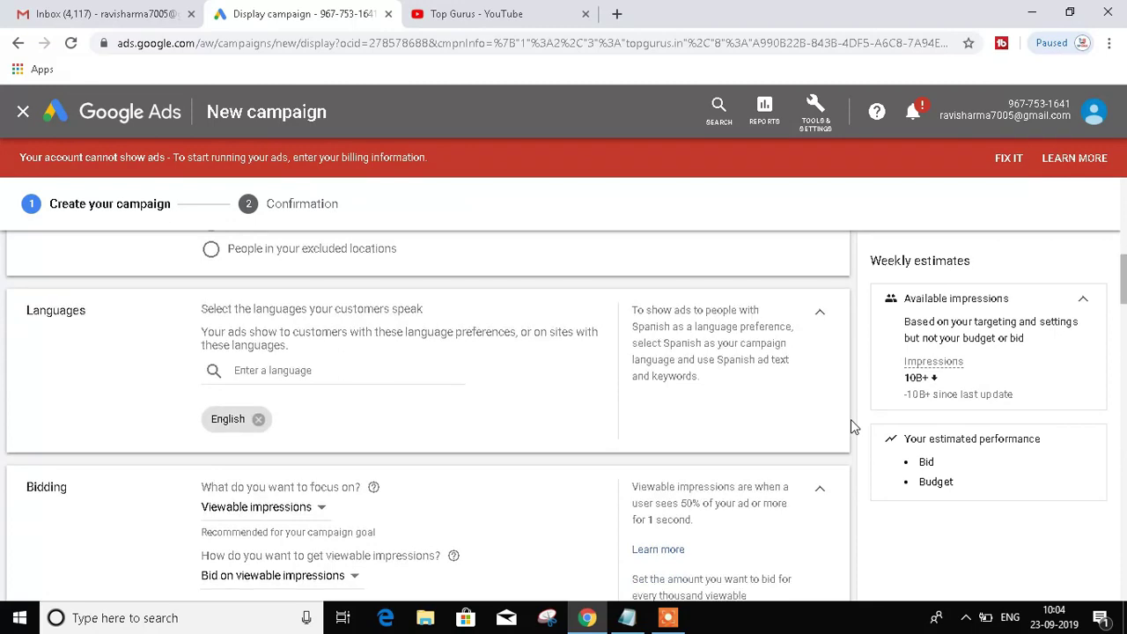
scroll(850, 419, down, 1)
scroll(851, 419, down, 1)
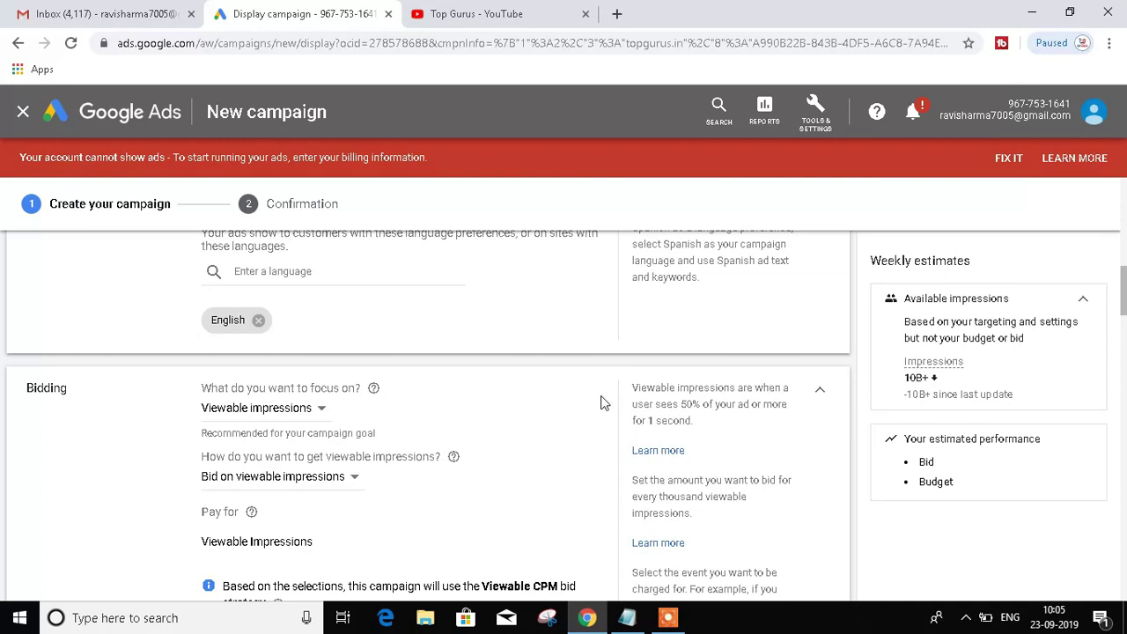
click(289, 411)
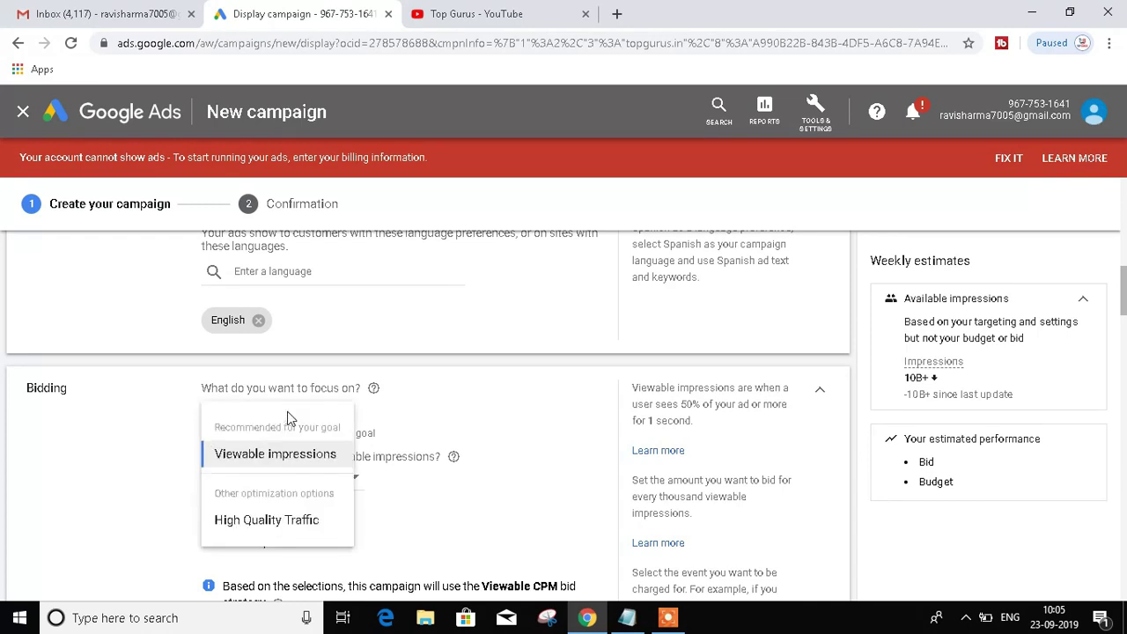
click(284, 460)
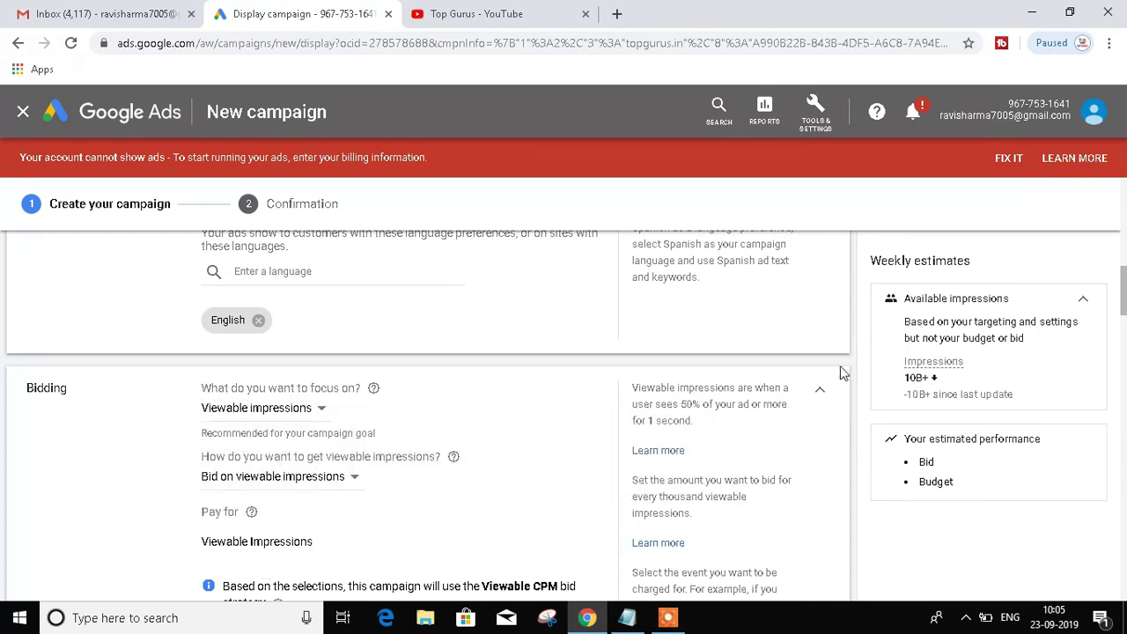
Review the choices for how to get viewable impressions, keeping Bid on viewable impressions.
scroll(851, 387, down, 2)
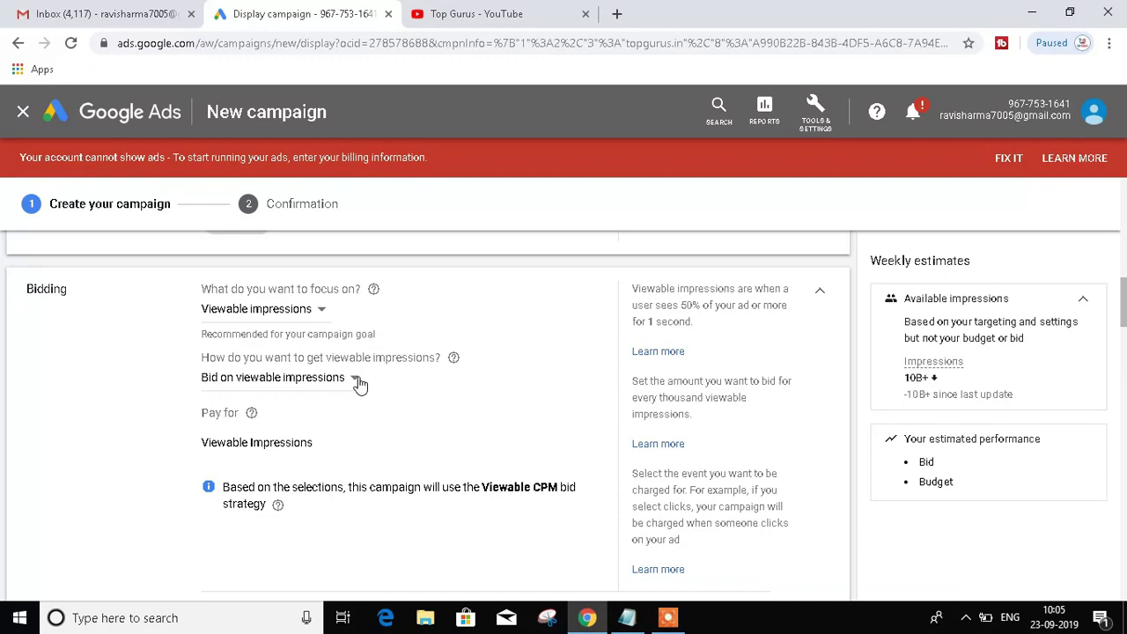
click(356, 379)
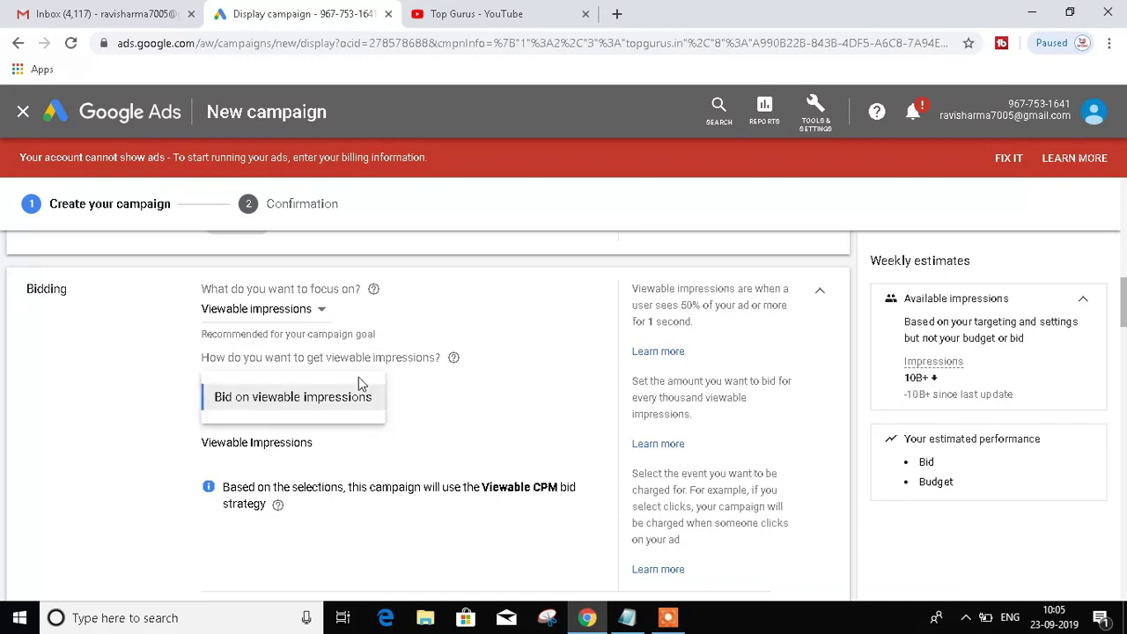
click(322, 418)
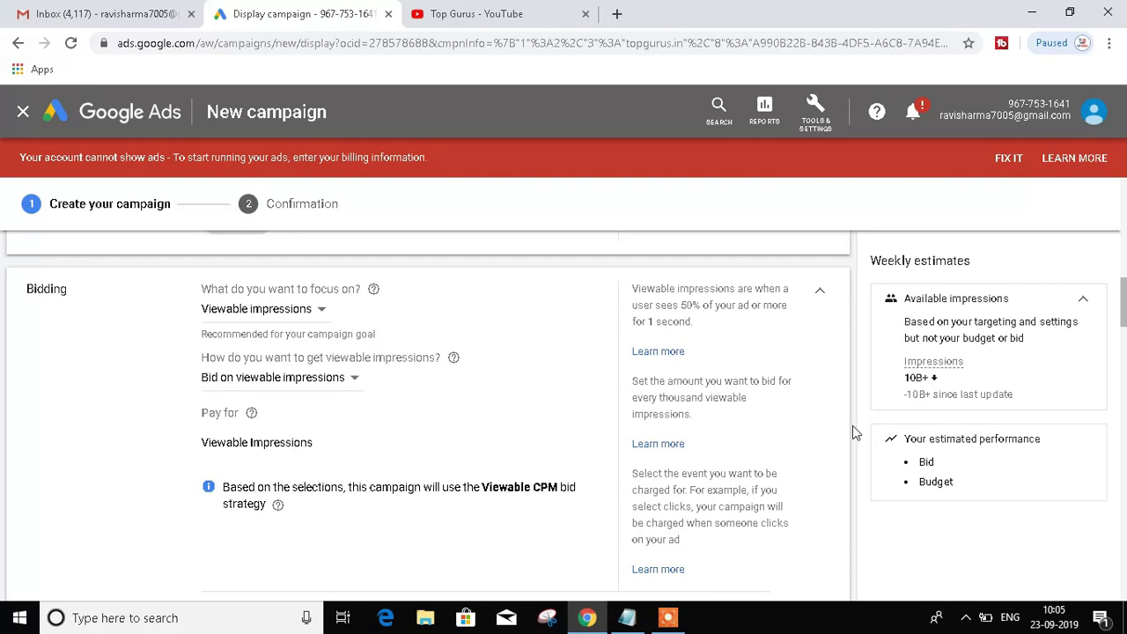
Switch the bidding section to selecting a bid strategy directly.
scroll(852, 426, down, 2)
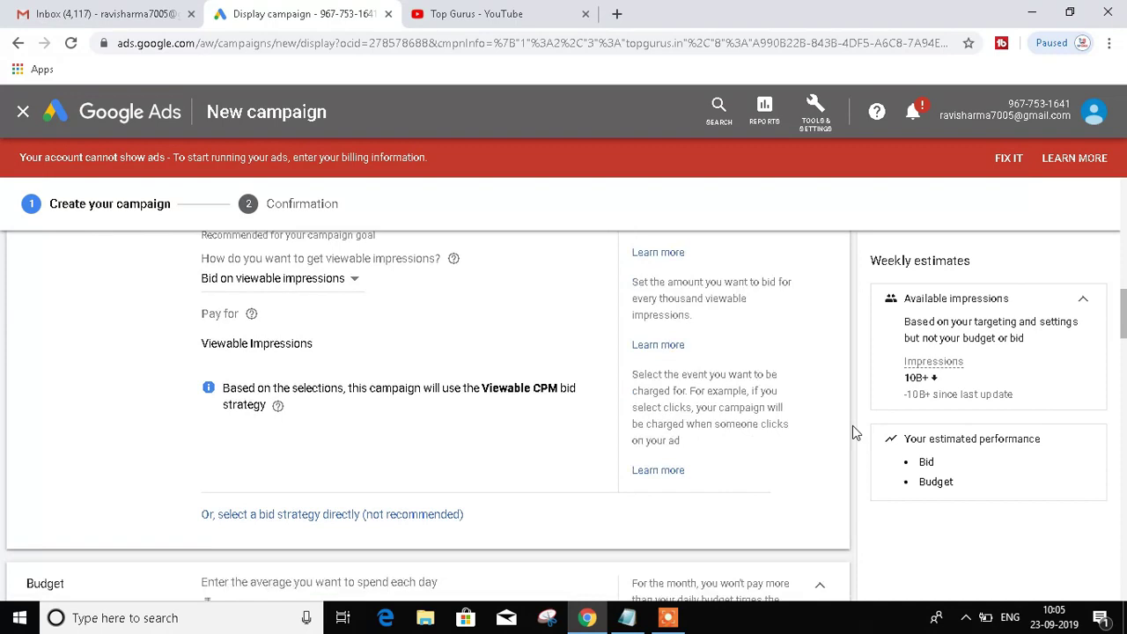
scroll(853, 431, down, 1)
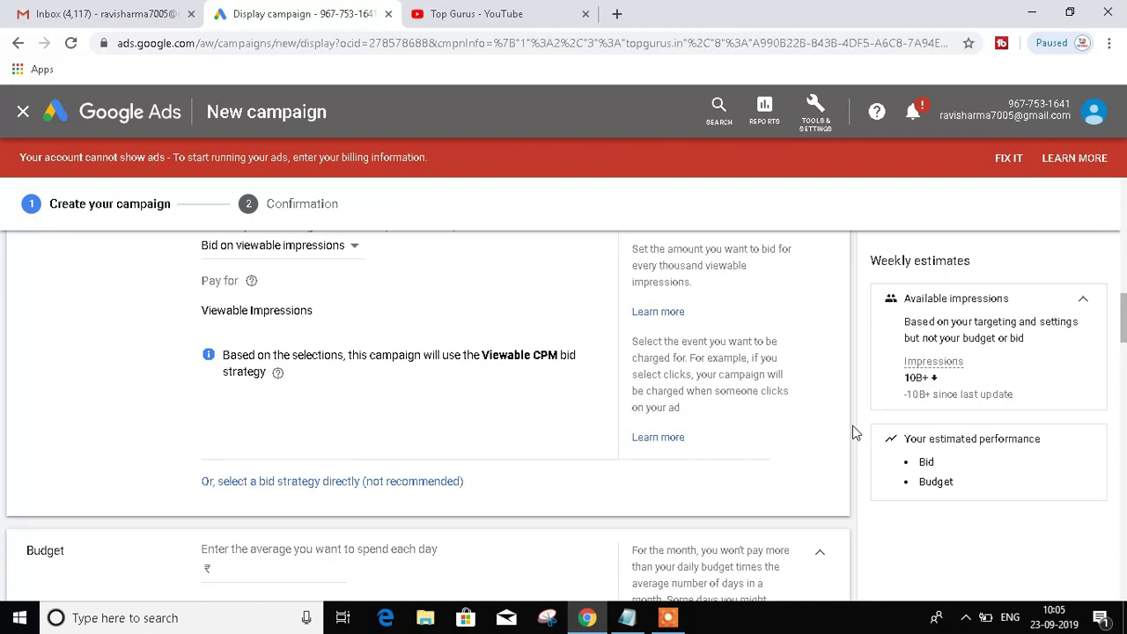
click(298, 483)
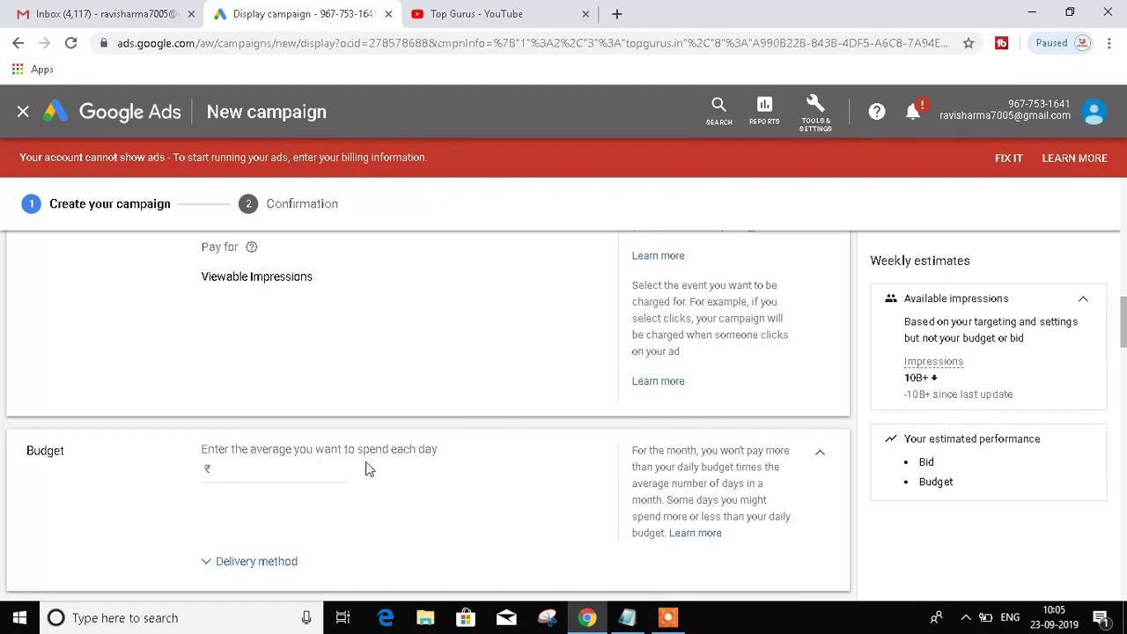
Expand the budget's delivery method options and set the average daily spend to ₹300.
click(239, 564)
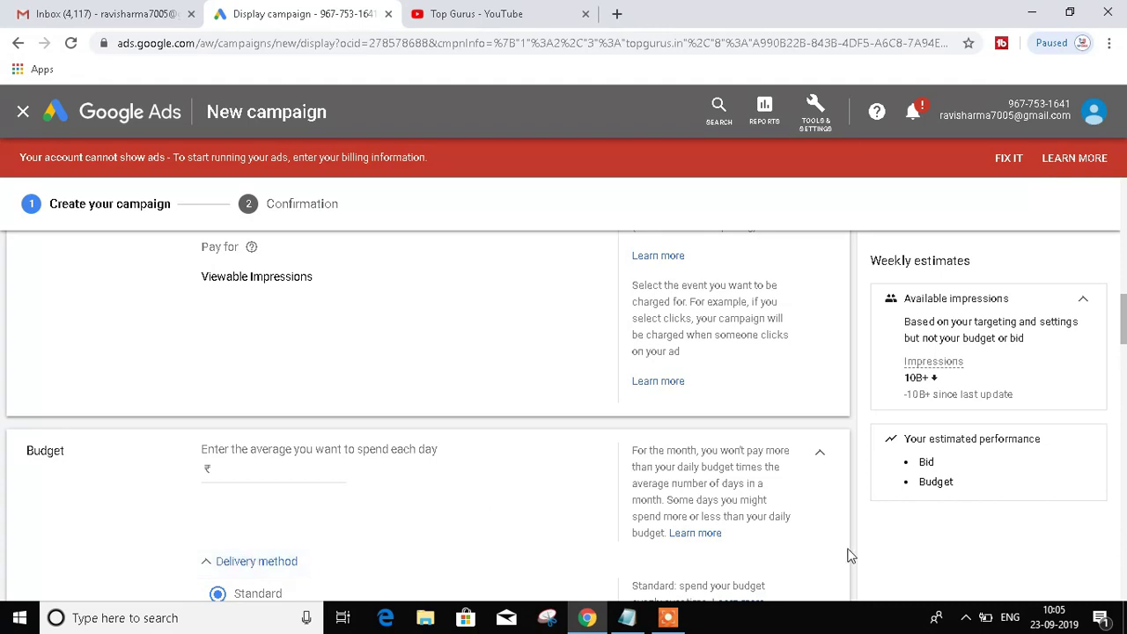
scroll(851, 555, down, 1)
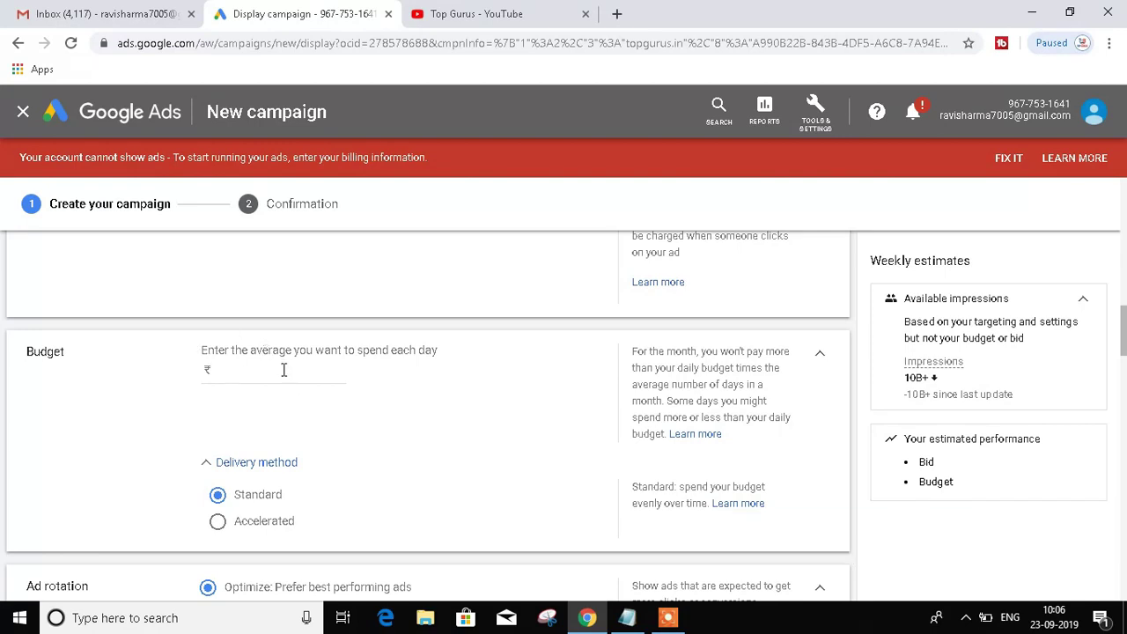
click(852, 418)
scroll(851, 411, up, 1)
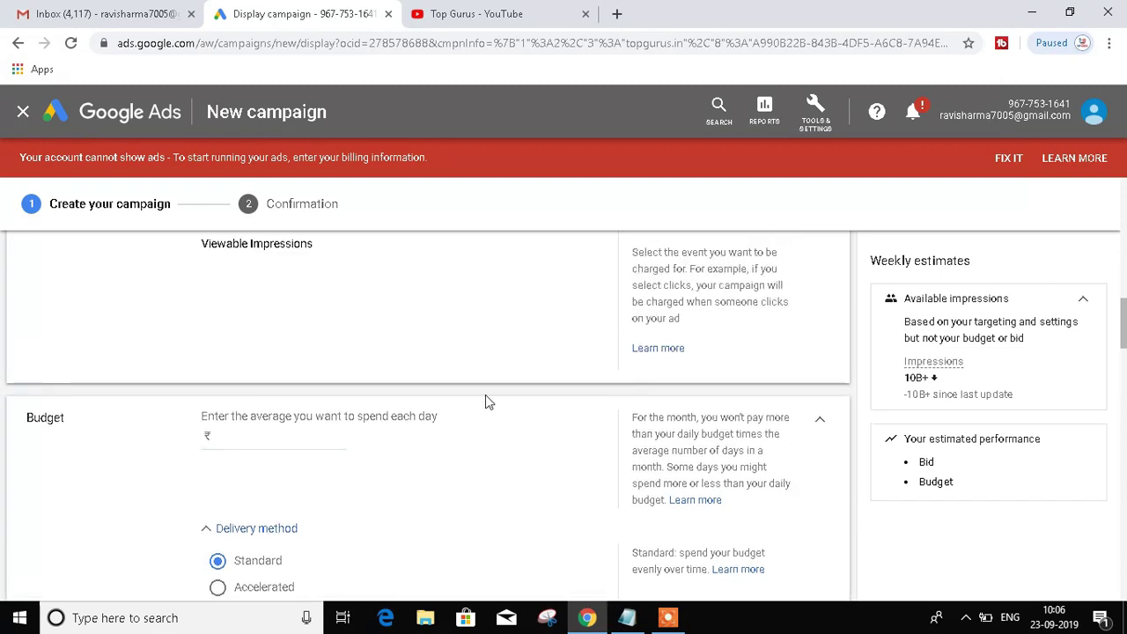
click(283, 439)
text(300)
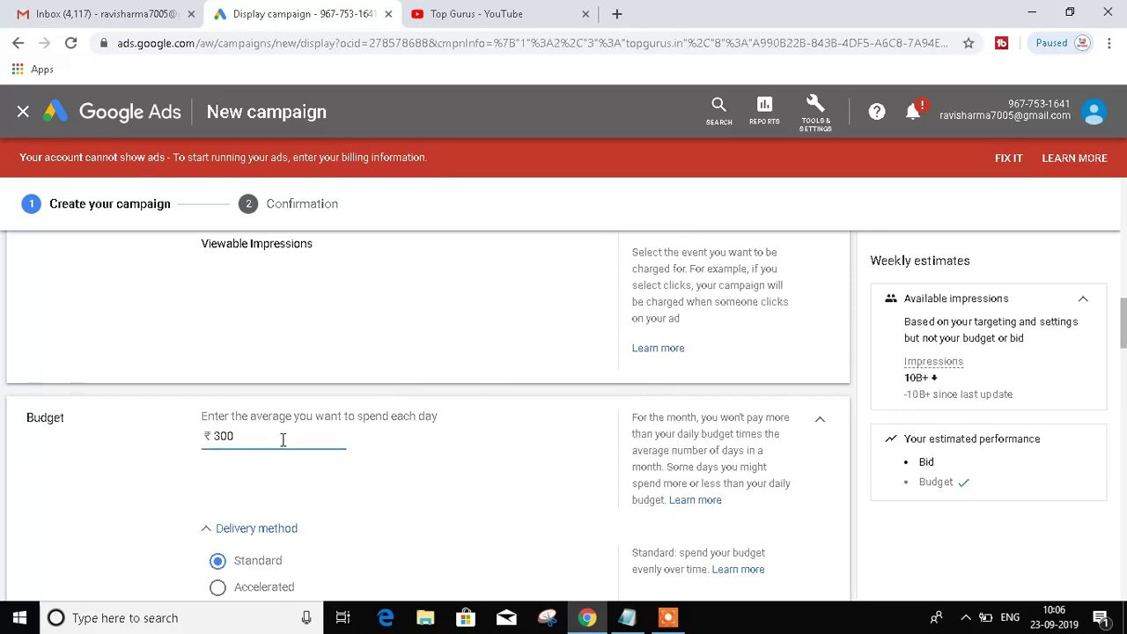
click(851, 448)
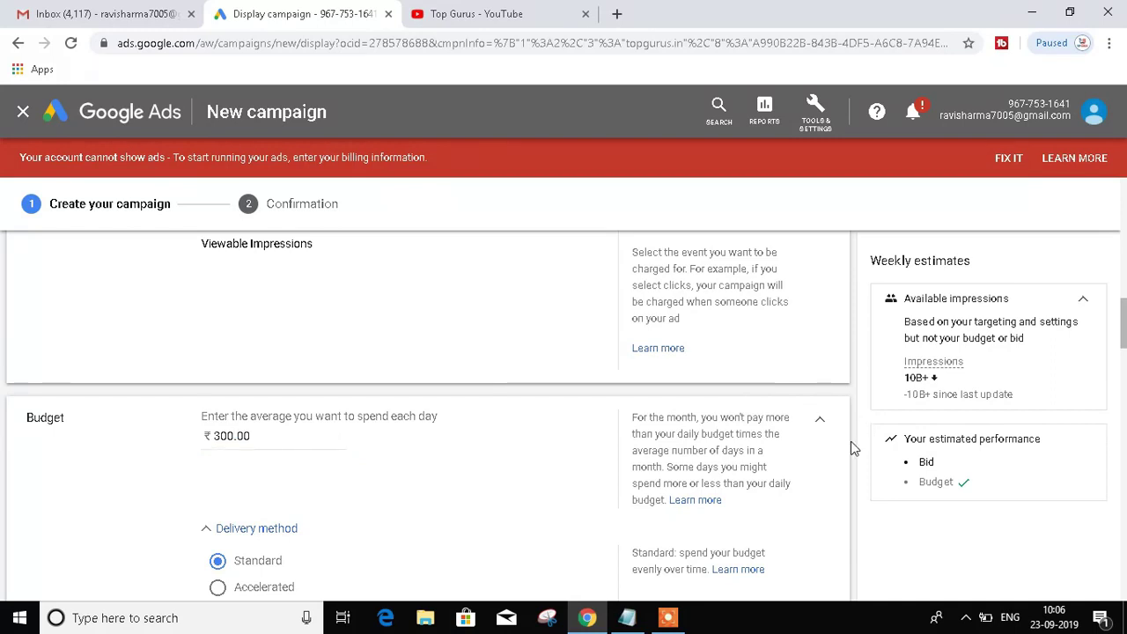
Review the available automated and manual bid strategies, keeping Viewable CPM selected.
scroll(851, 448, up, 2)
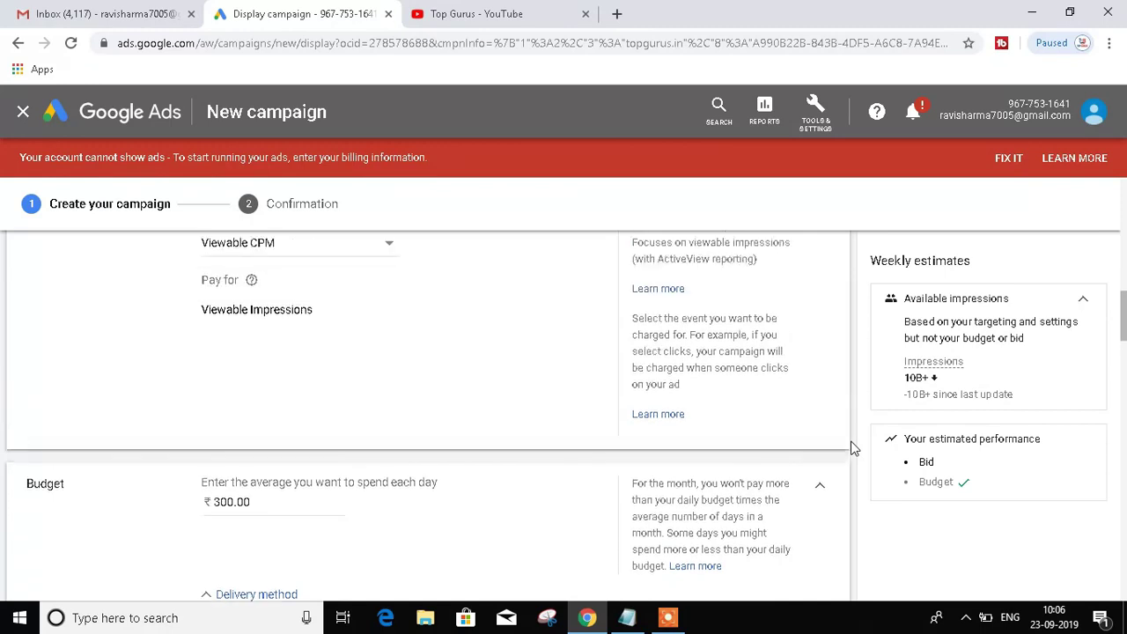
scroll(852, 449, up, 1)
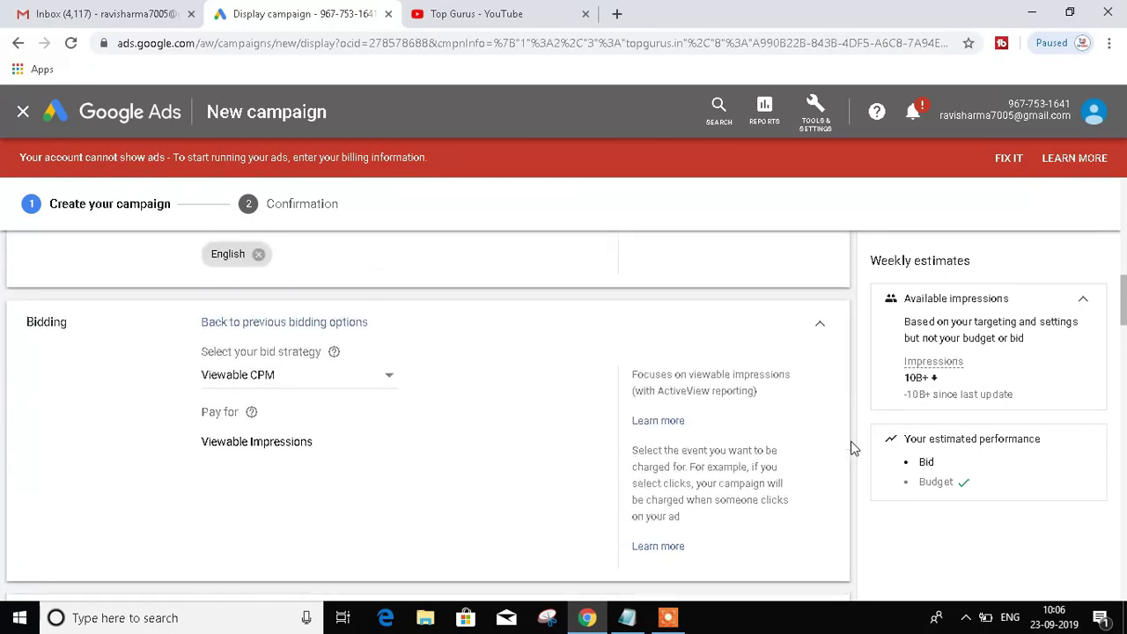
scroll(852, 448, up, 1)
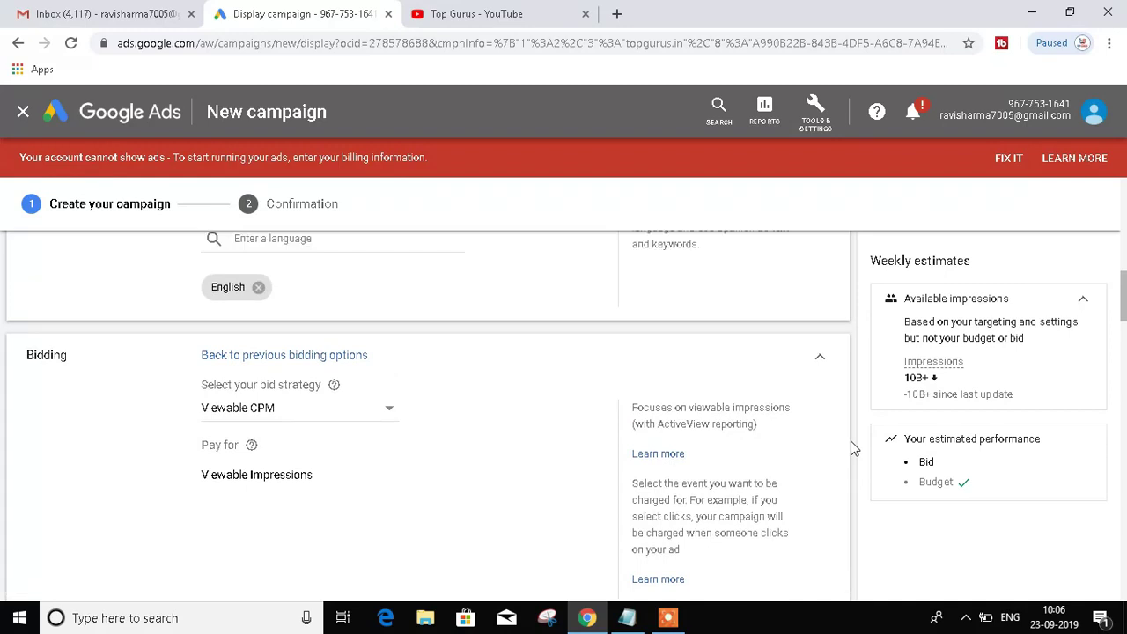
click(376, 423)
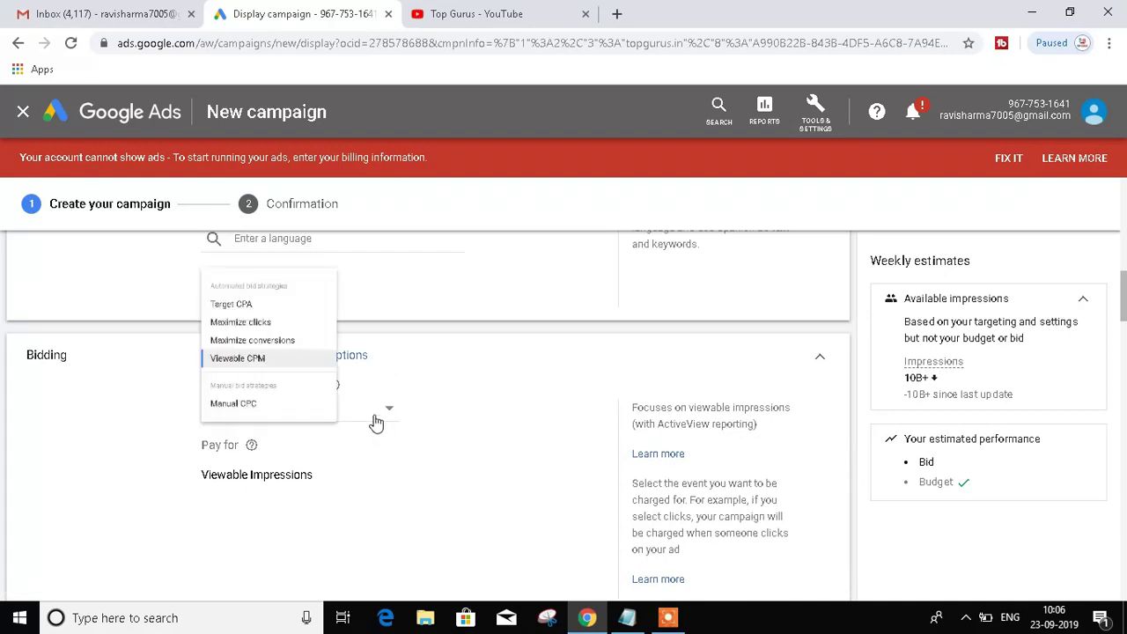
click(297, 335)
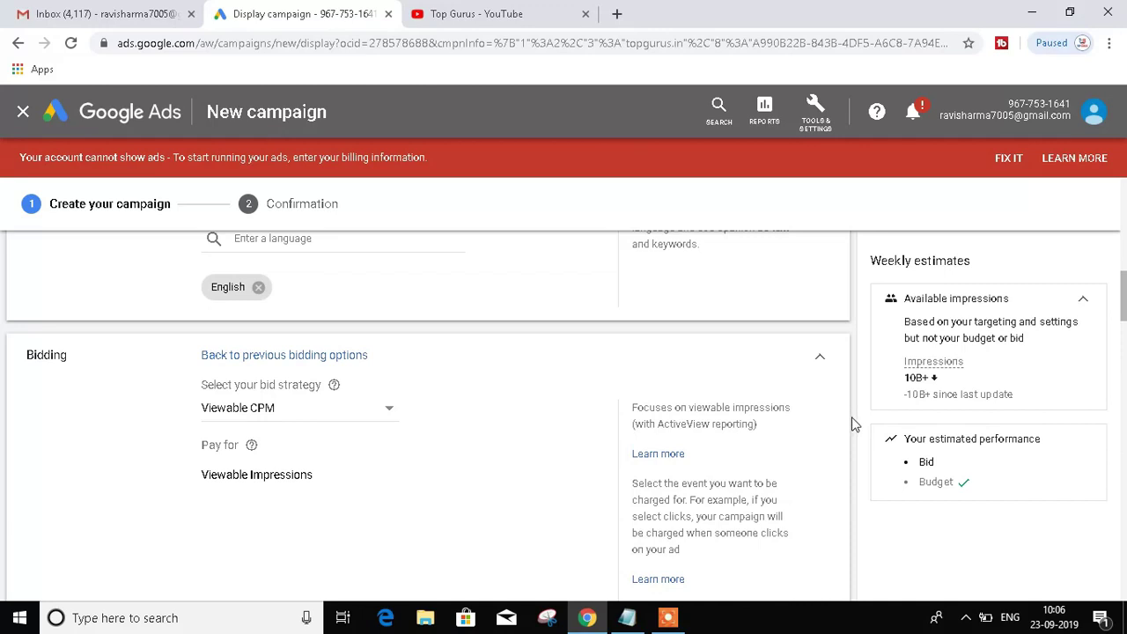
Examine the campaign's location, language, bidding, budget, delivery method and ad rotation settings.
scroll(852, 425, down, 2)
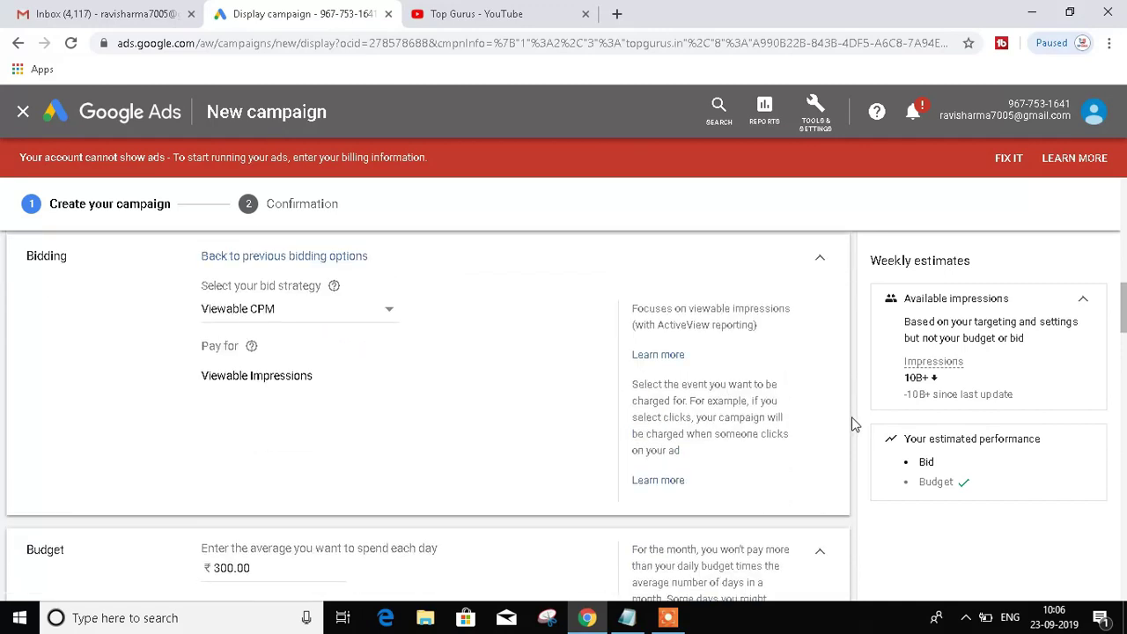
scroll(852, 425, up, 5)
scroll(853, 424, down, 1)
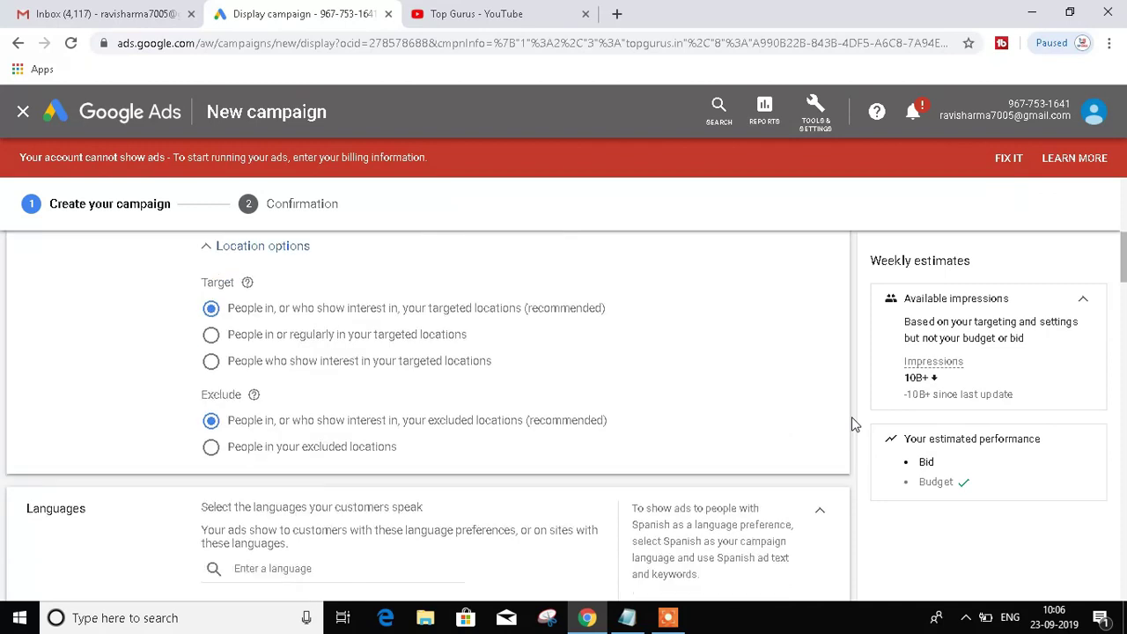
scroll(852, 424, down, 3)
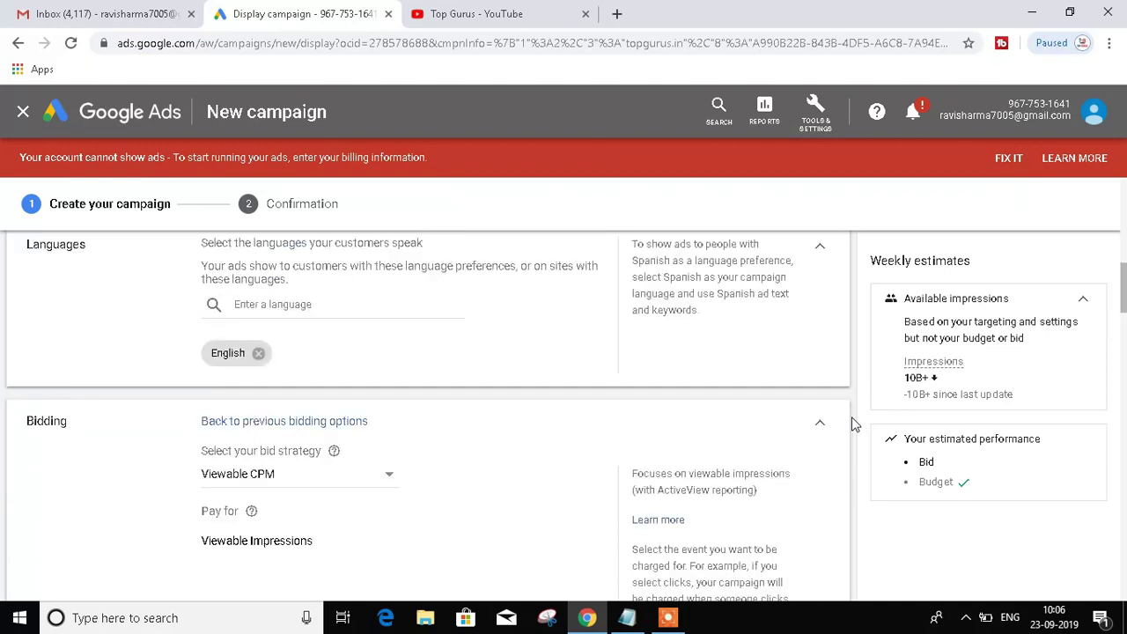
scroll(853, 425, down, 1)
scroll(853, 425, down, 3)
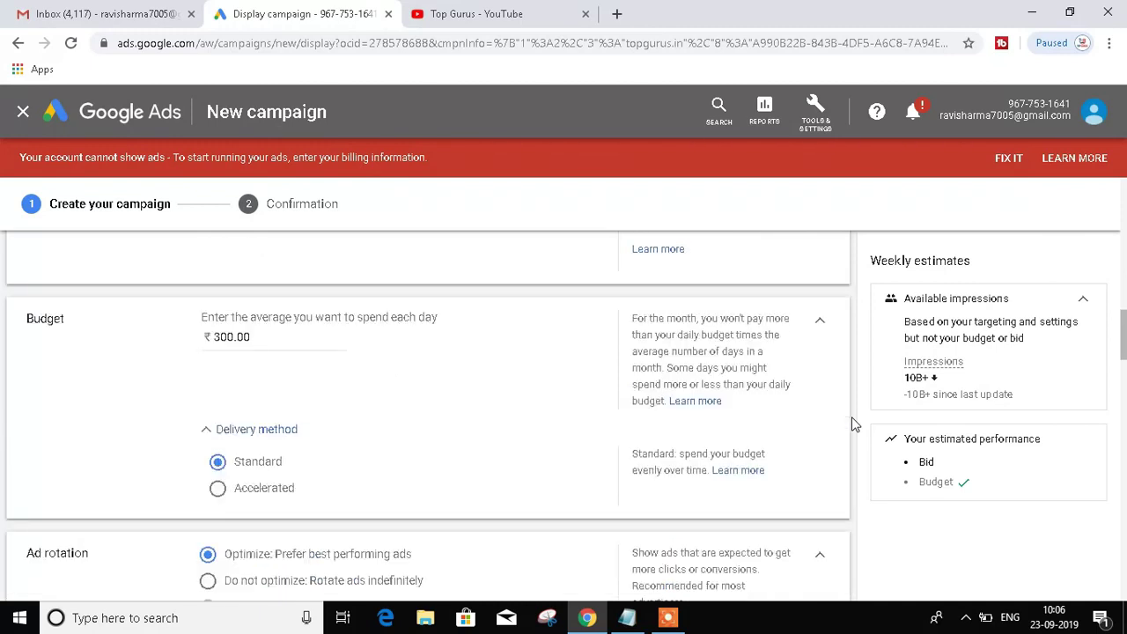
scroll(852, 424, down, 1)
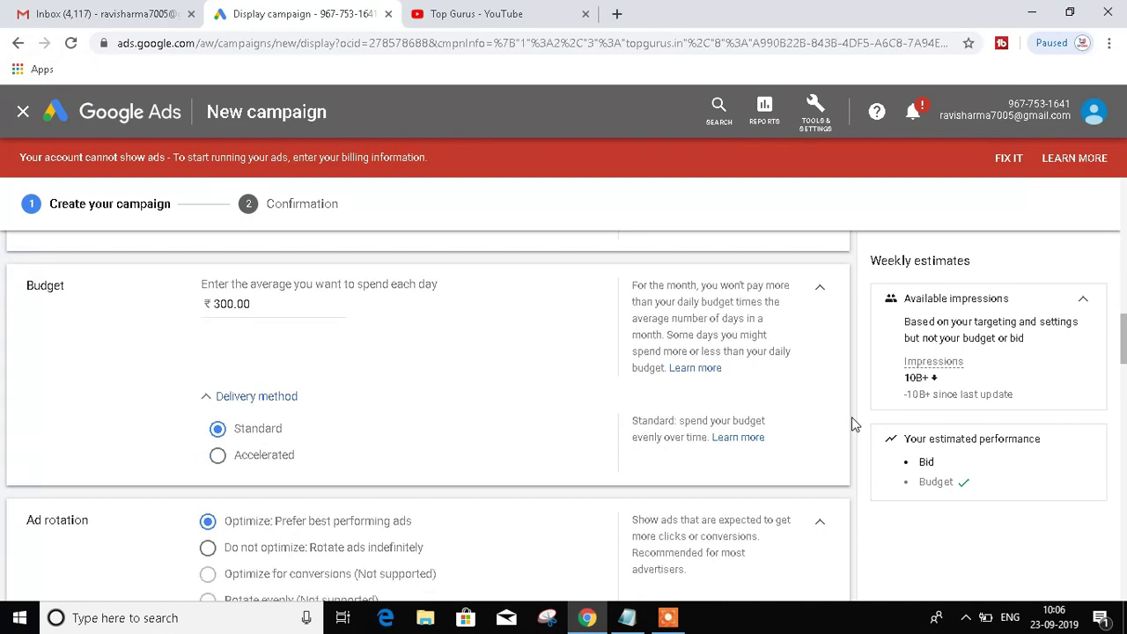
scroll(851, 424, down, 1)
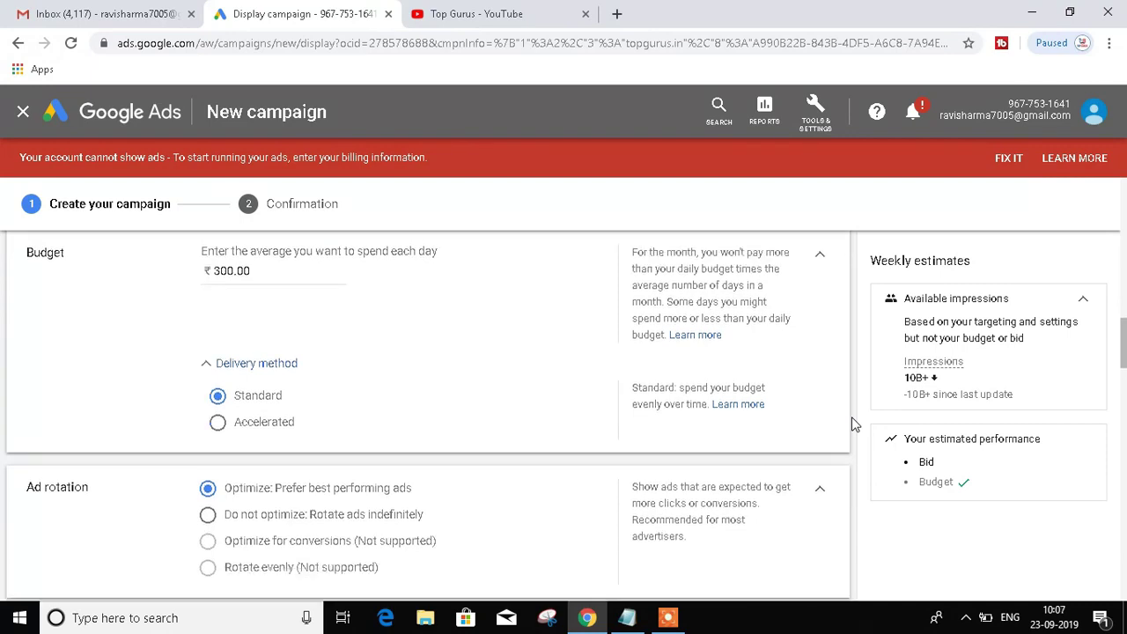
scroll(852, 416, down, 3)
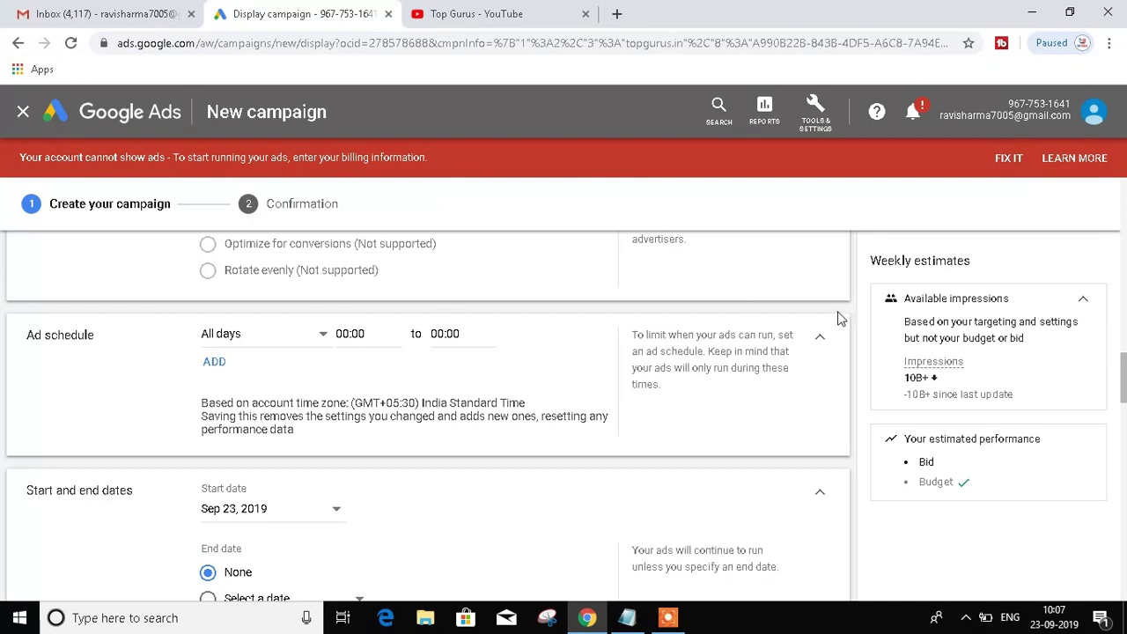
scroll(841, 319, up, 2)
scroll(841, 319, up, 1)
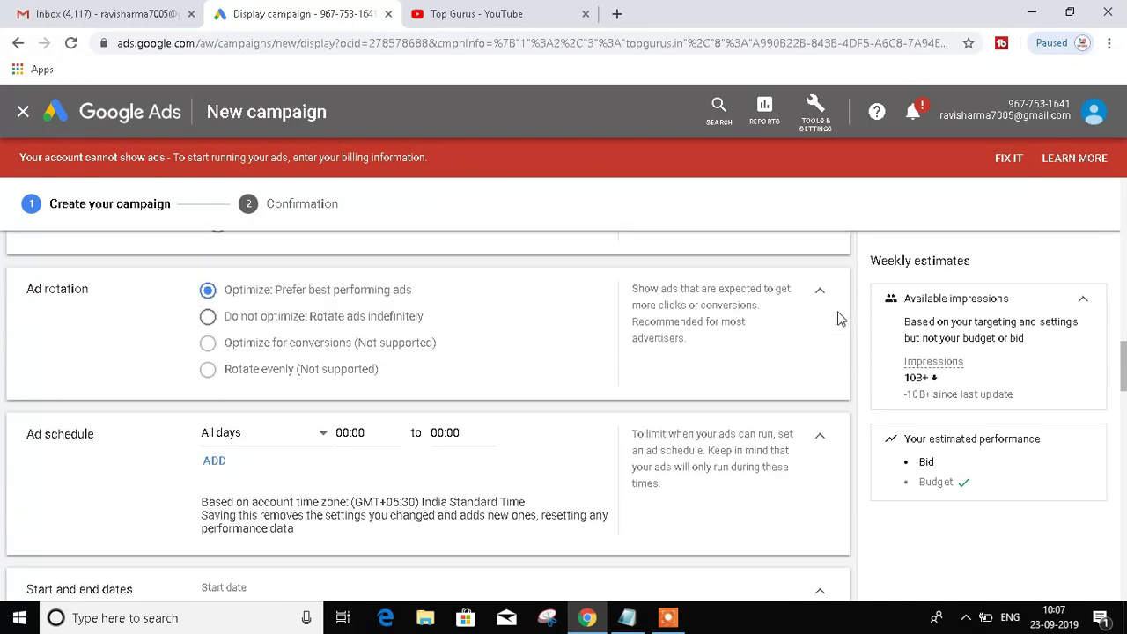
scroll(841, 319, up, 1)
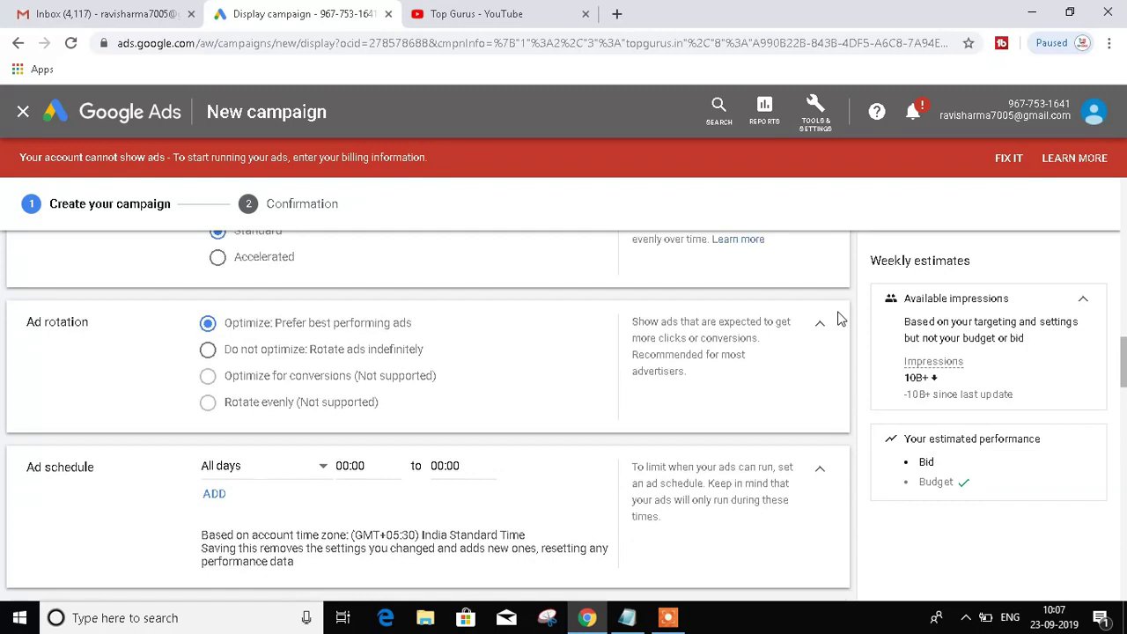
Review the day choices offered for the ad schedule, leaving it on All days.
scroll(841, 319, down, 2)
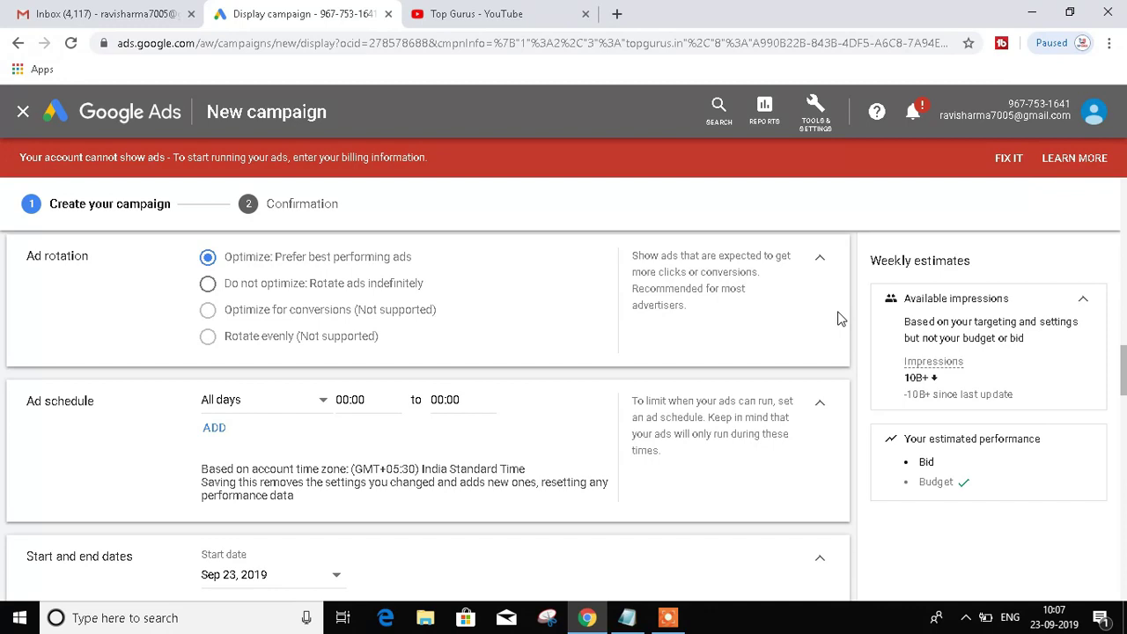
click(314, 412)
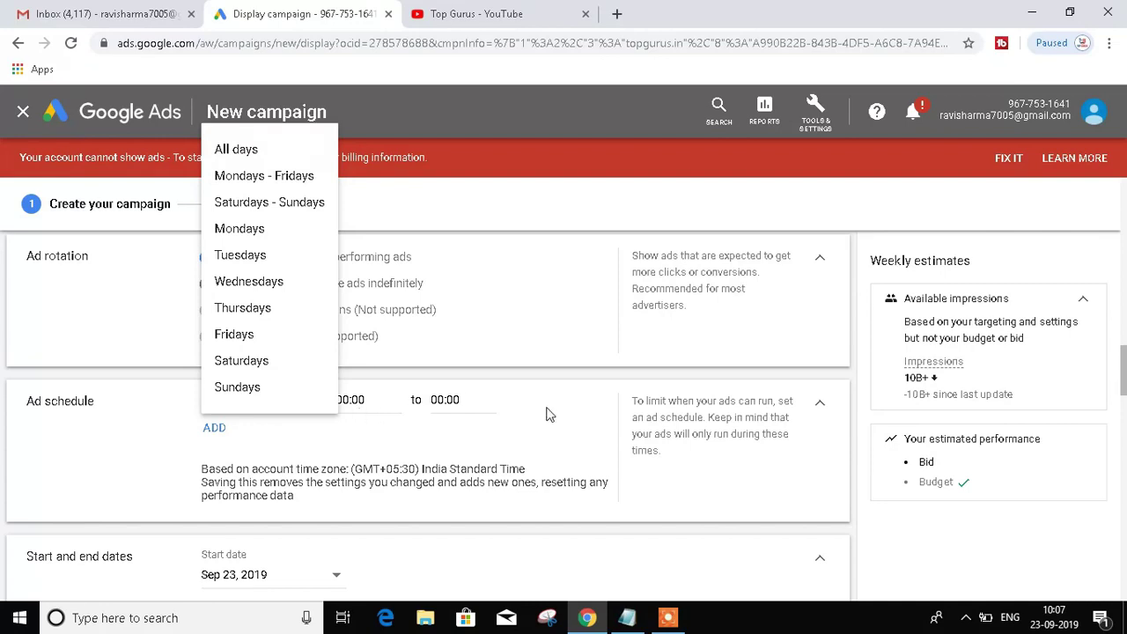
click(856, 480)
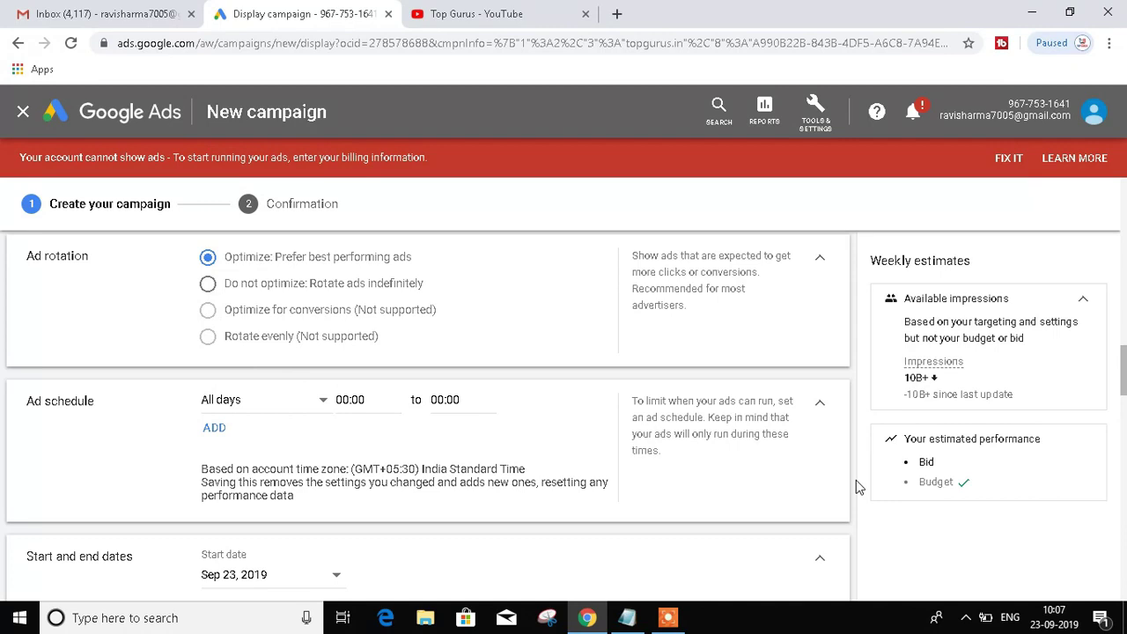
Try the option to select an end date, view its calendar, and return the end date to None.
scroll(856, 480, down, 1)
scroll(856, 480, down, 2)
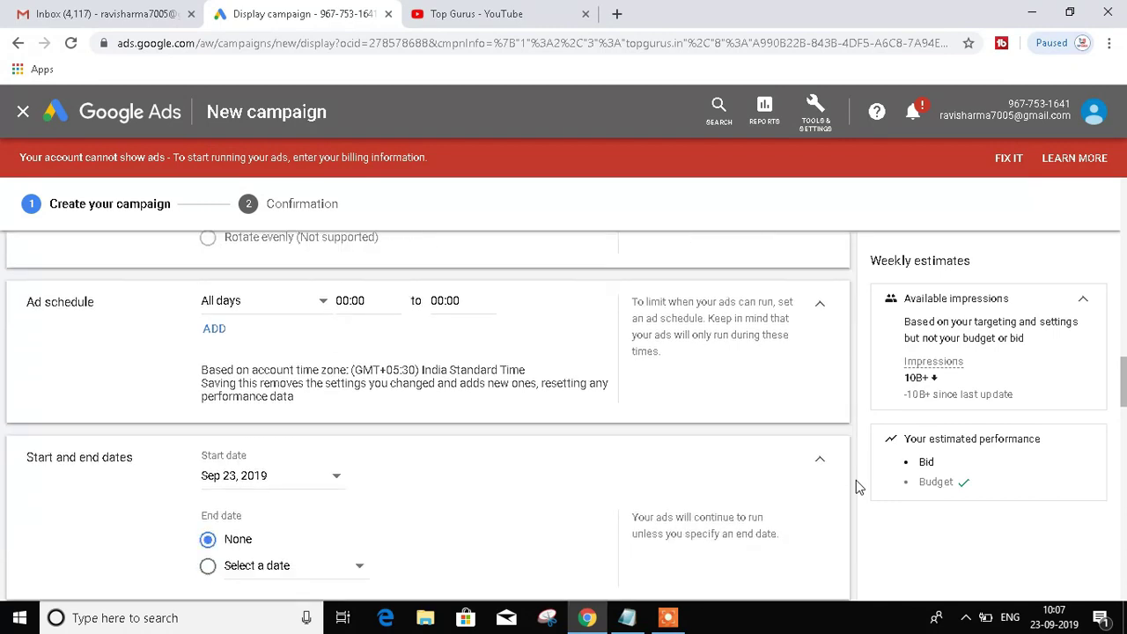
scroll(856, 480, down, 2)
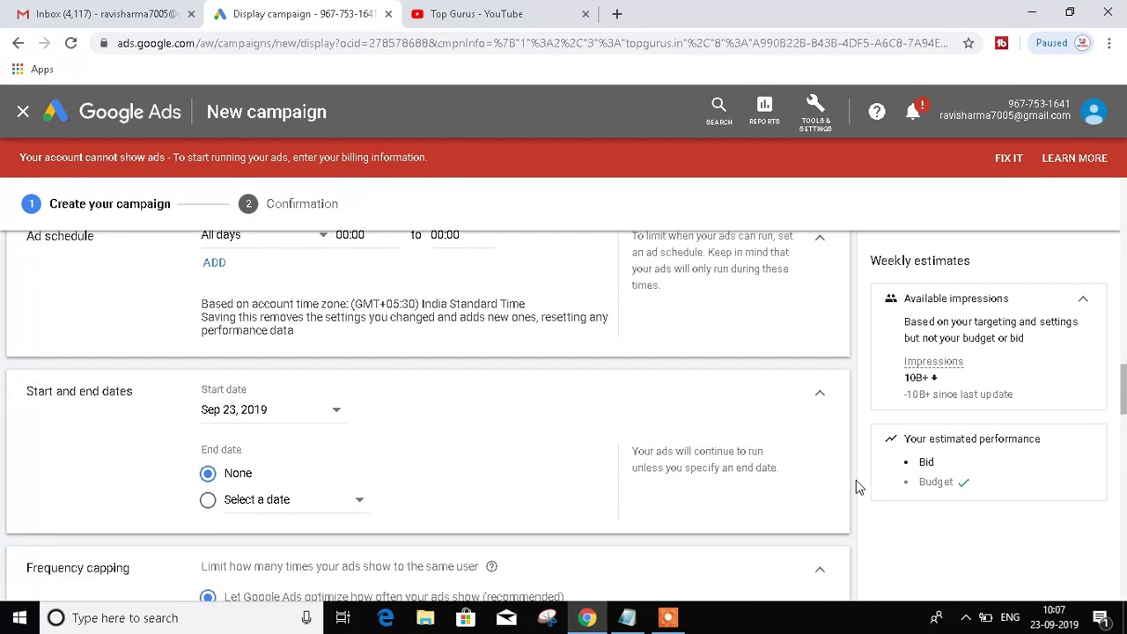
click(207, 501)
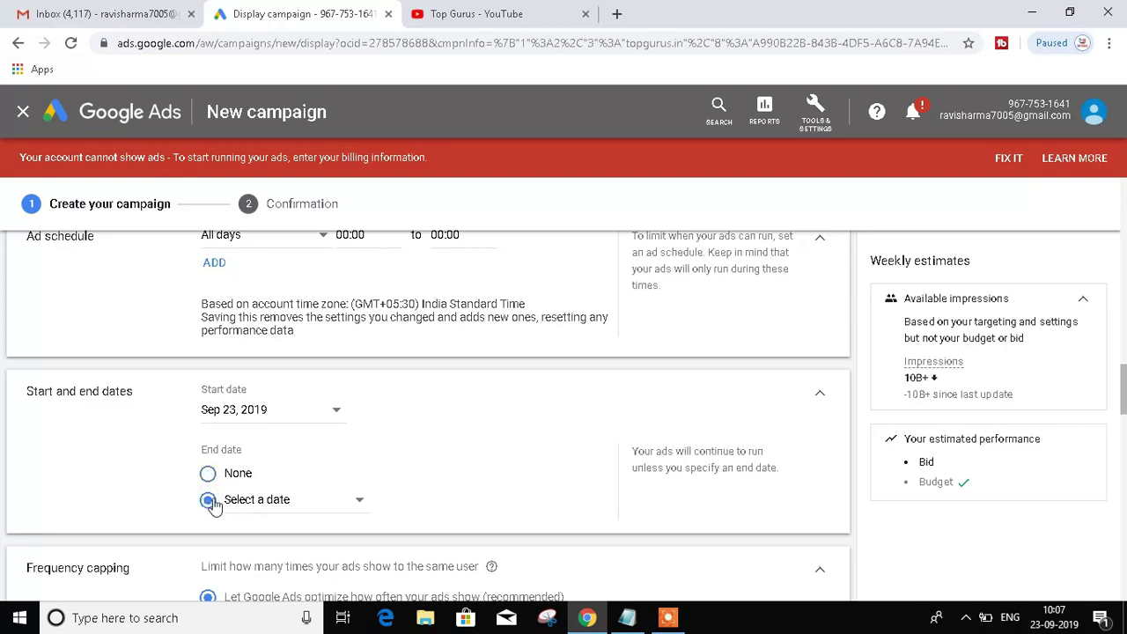
click(357, 500)
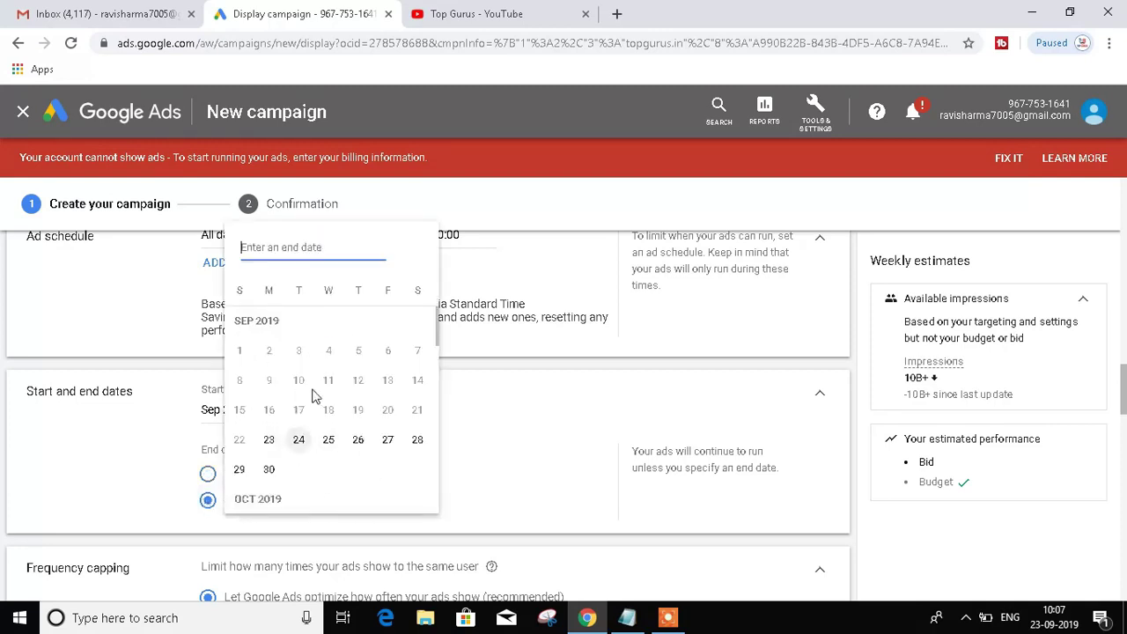
click(539, 467)
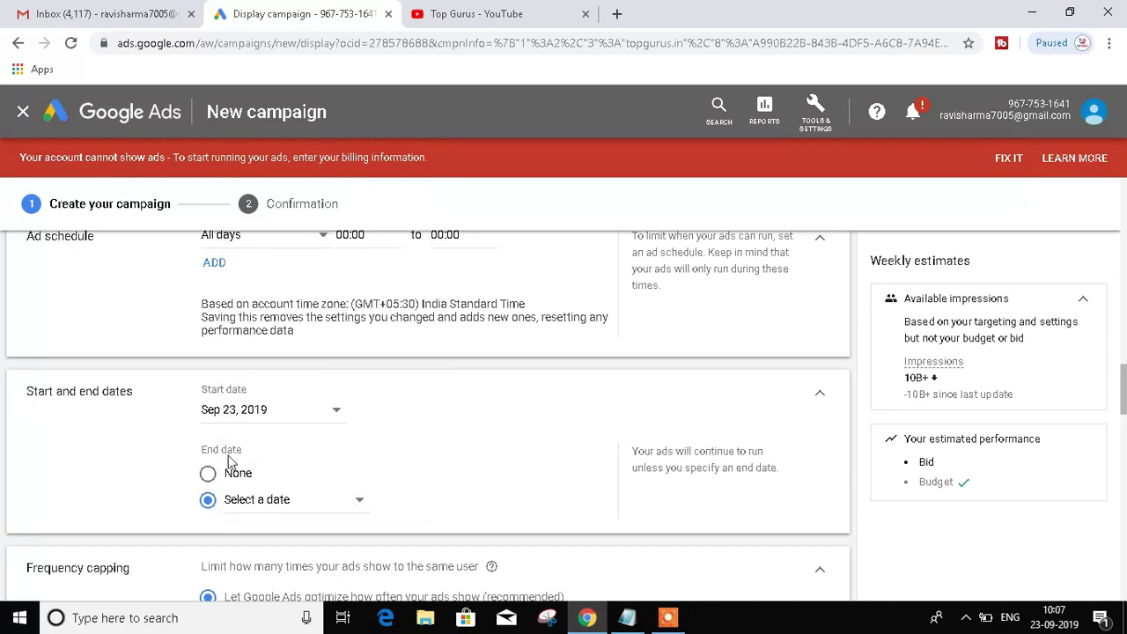
click(209, 475)
Set a frequency cap limiting impressions for the whole campaign to 3 per day.
scroll(854, 462, down, 2)
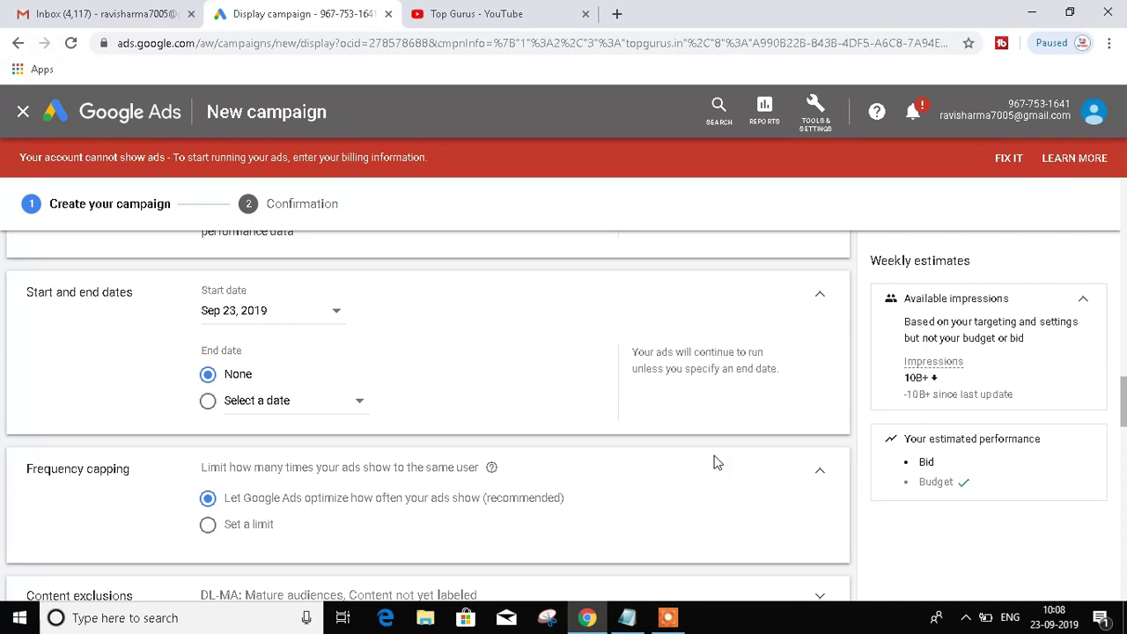
click(209, 528)
click(526, 553)
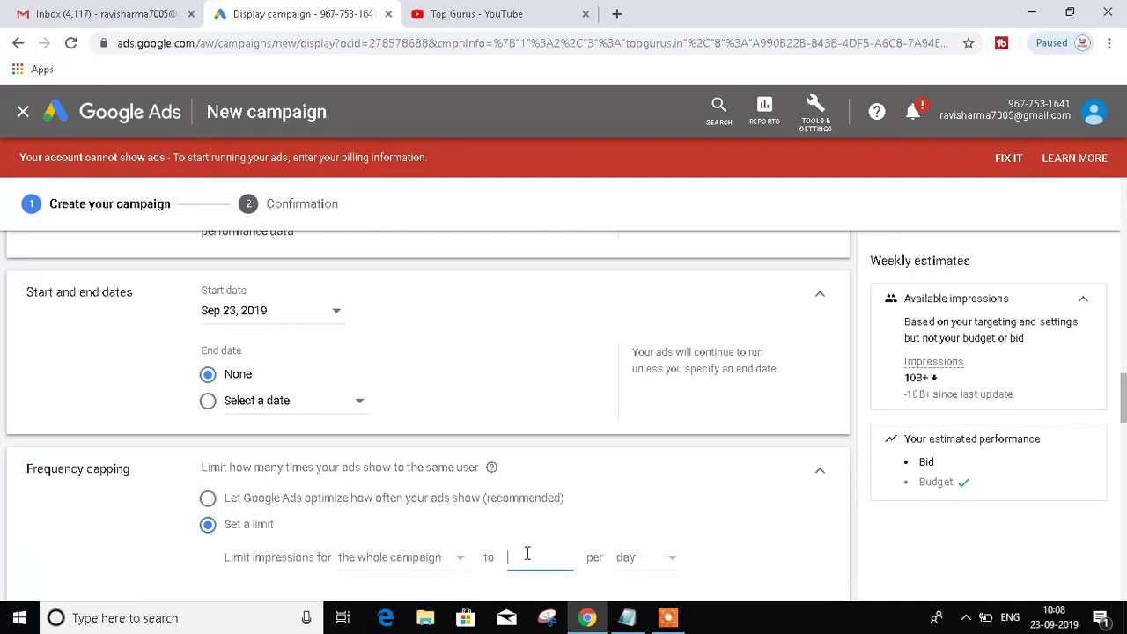
text(3)
click(855, 485)
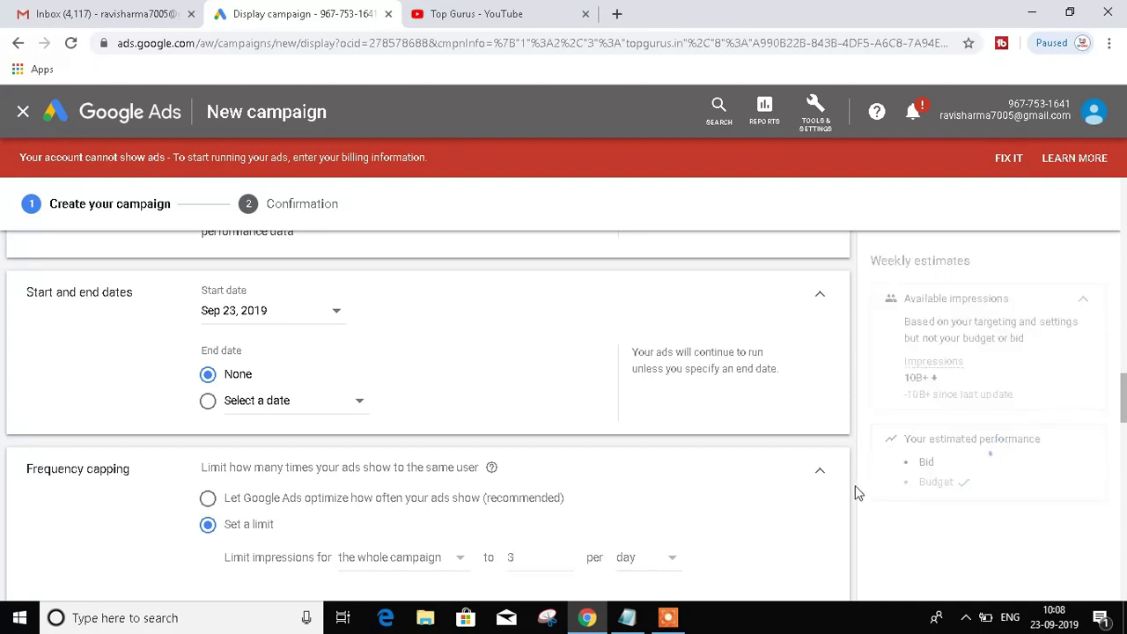
Open the content exclusions and exclude Tragedy and conflict, Sensitive social issues, Profanity and rough language, Sexually suggestive, and Sensational and shocking content.
scroll(854, 486, down, 1)
scroll(855, 486, down, 2)
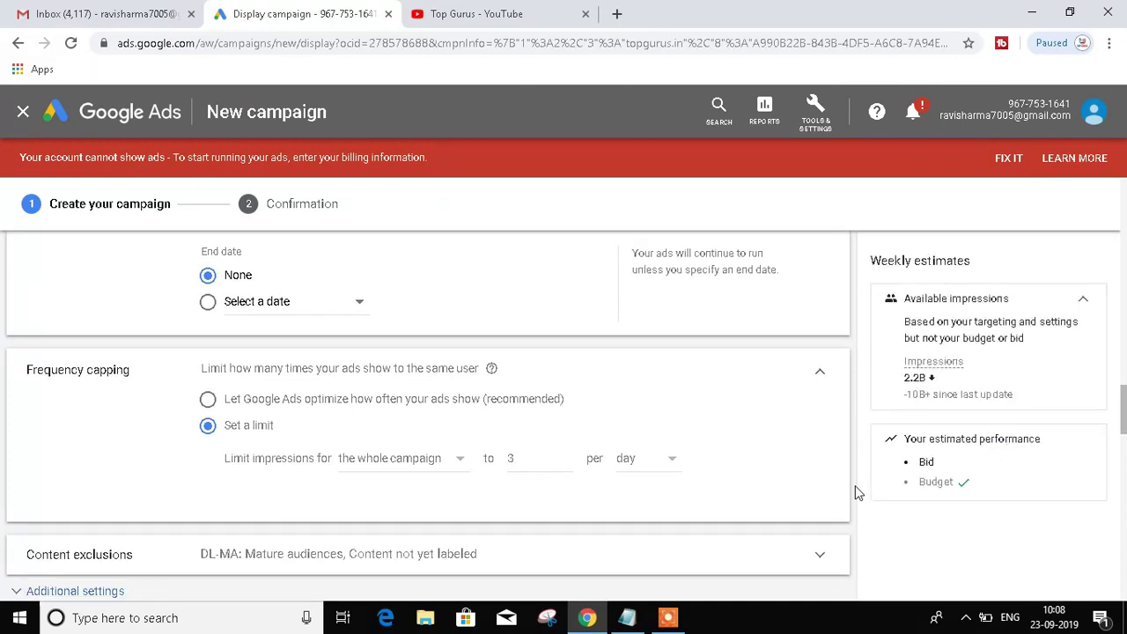
scroll(859, 493, down, 2)
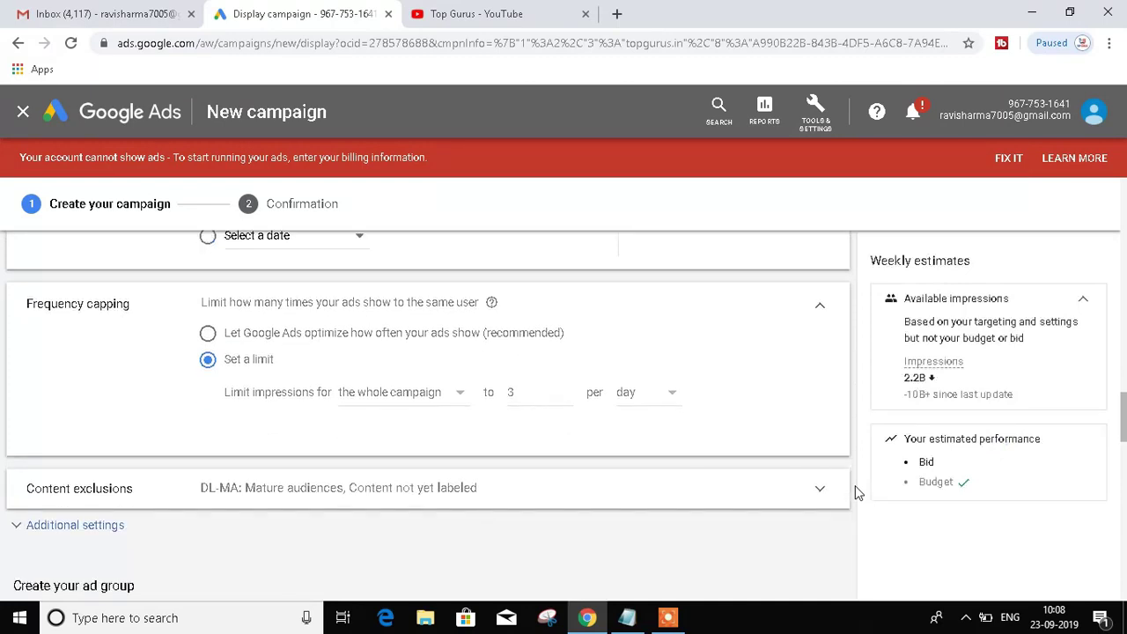
click(815, 498)
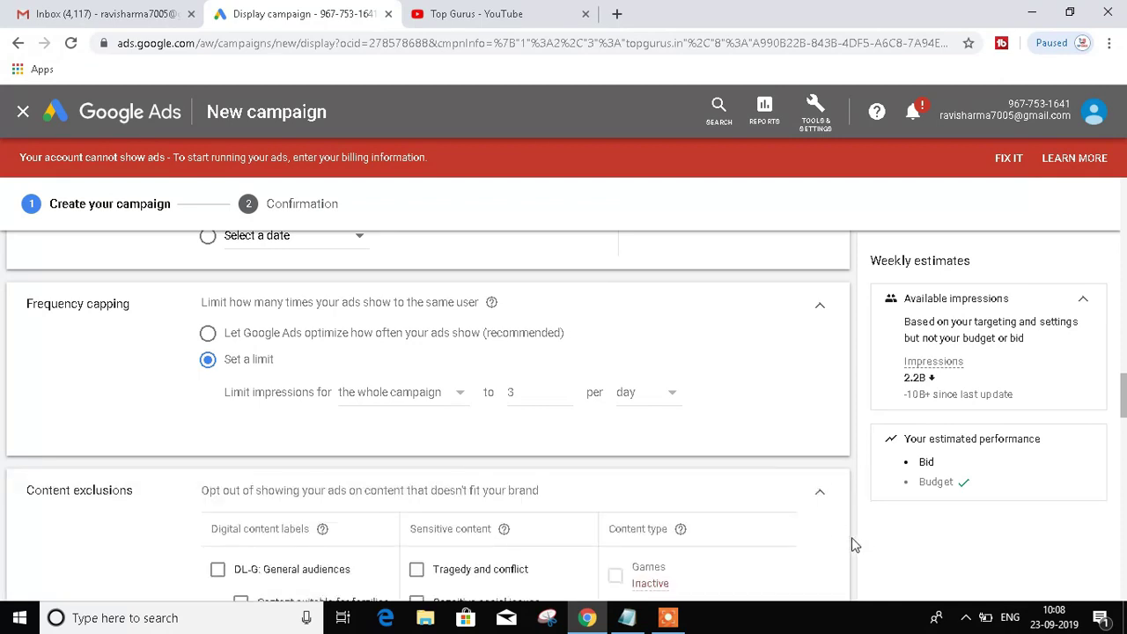
scroll(851, 545, down, 3)
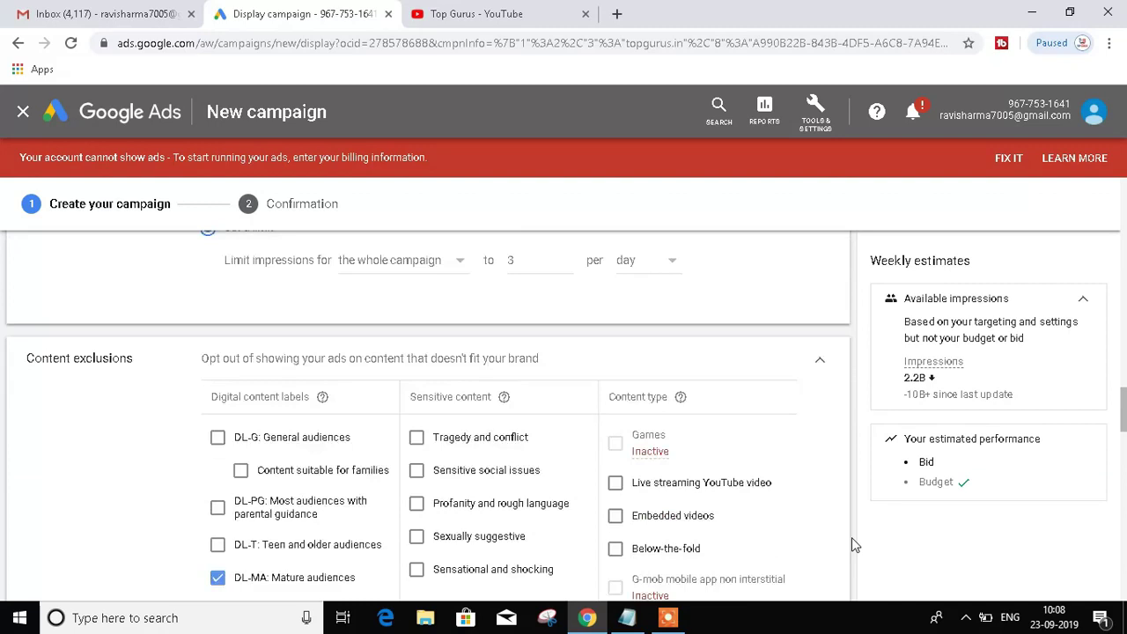
scroll(852, 546, down, 3)
scroll(851, 538, up, 1)
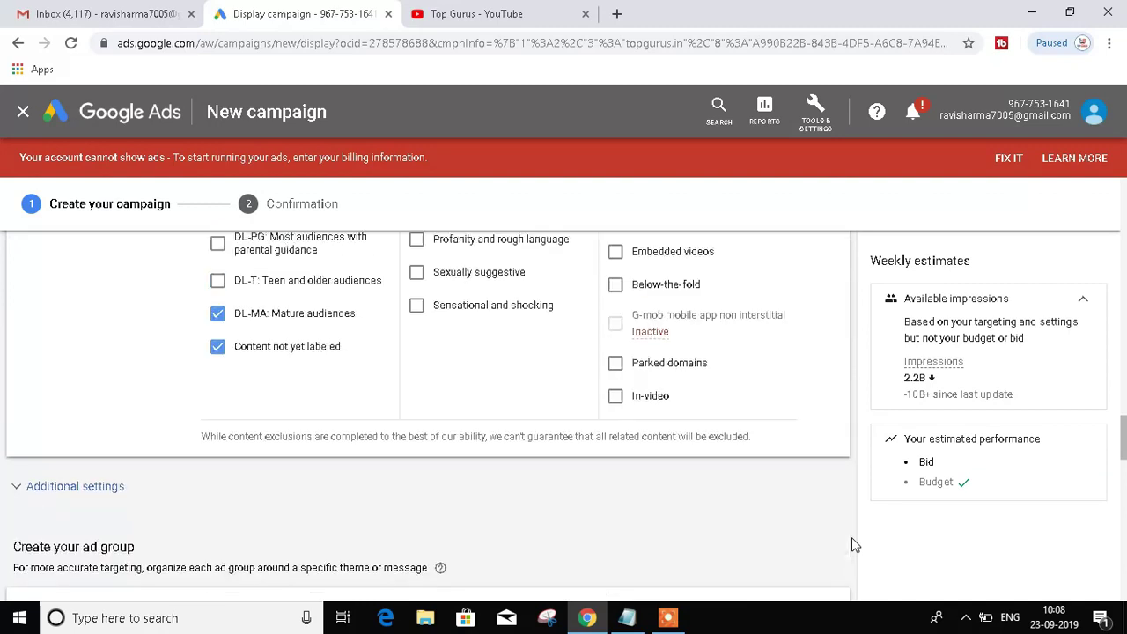
scroll(852, 537, up, 1)
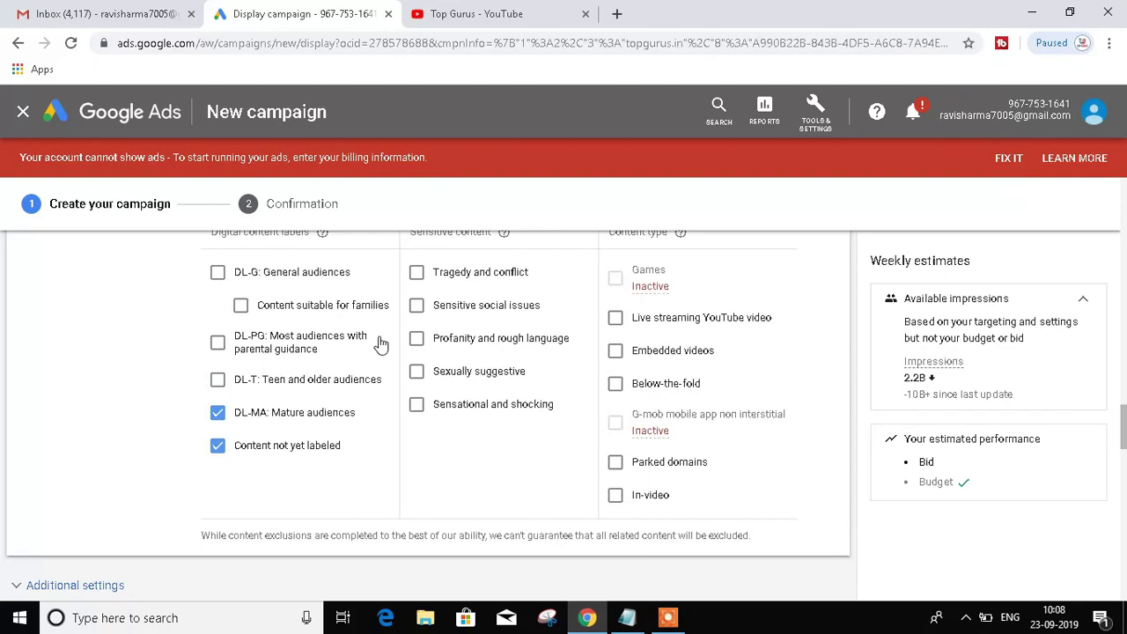
click(417, 274)
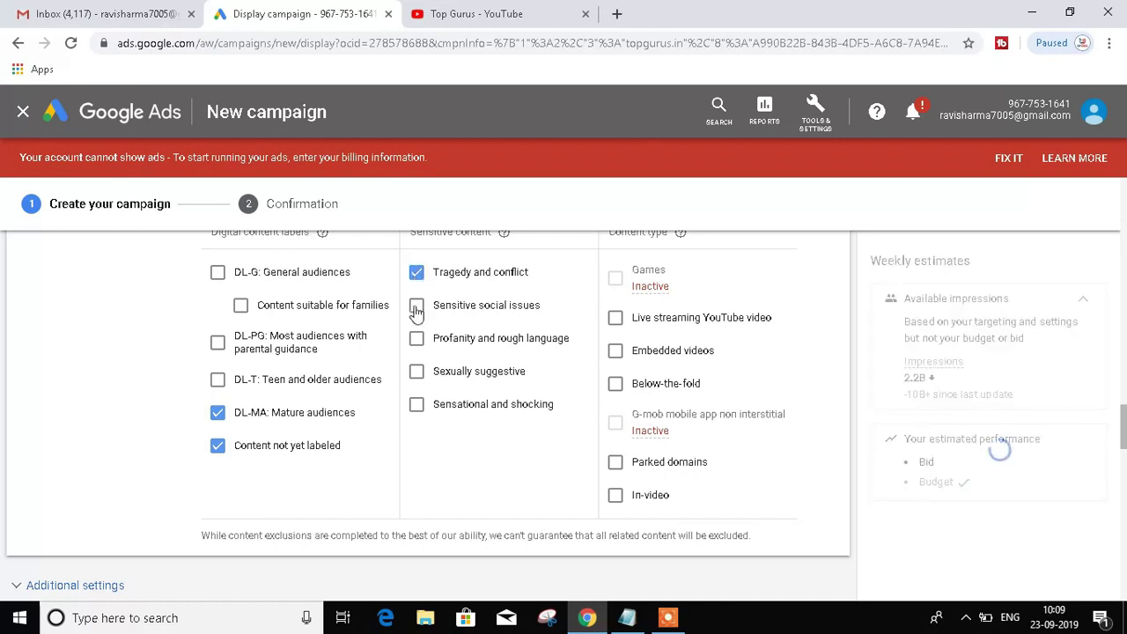
click(416, 308)
click(417, 342)
click(416, 375)
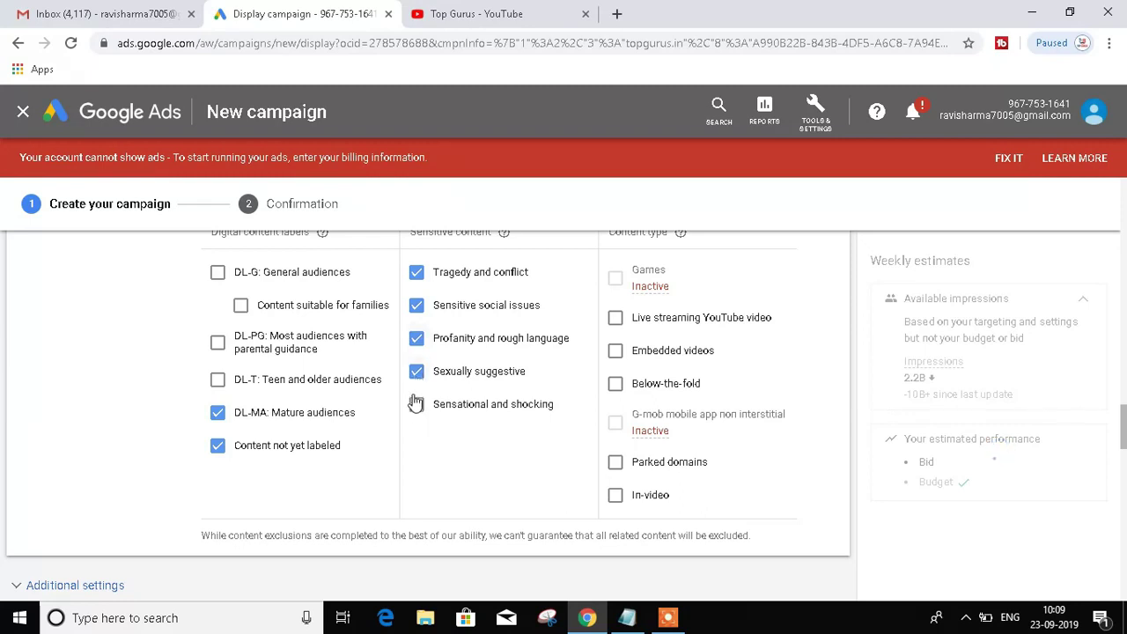
click(416, 407)
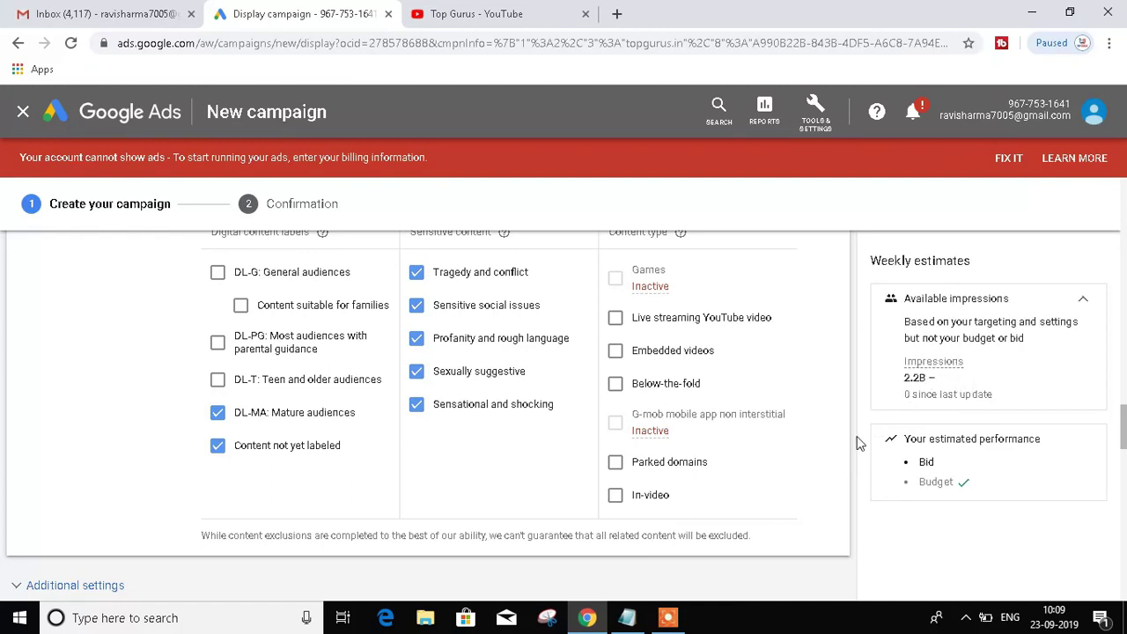
Reveal the additional settings and set specific device targeting to Mobile phones only, excluding Computers and Tablets.
scroll(856, 456, down, 1)
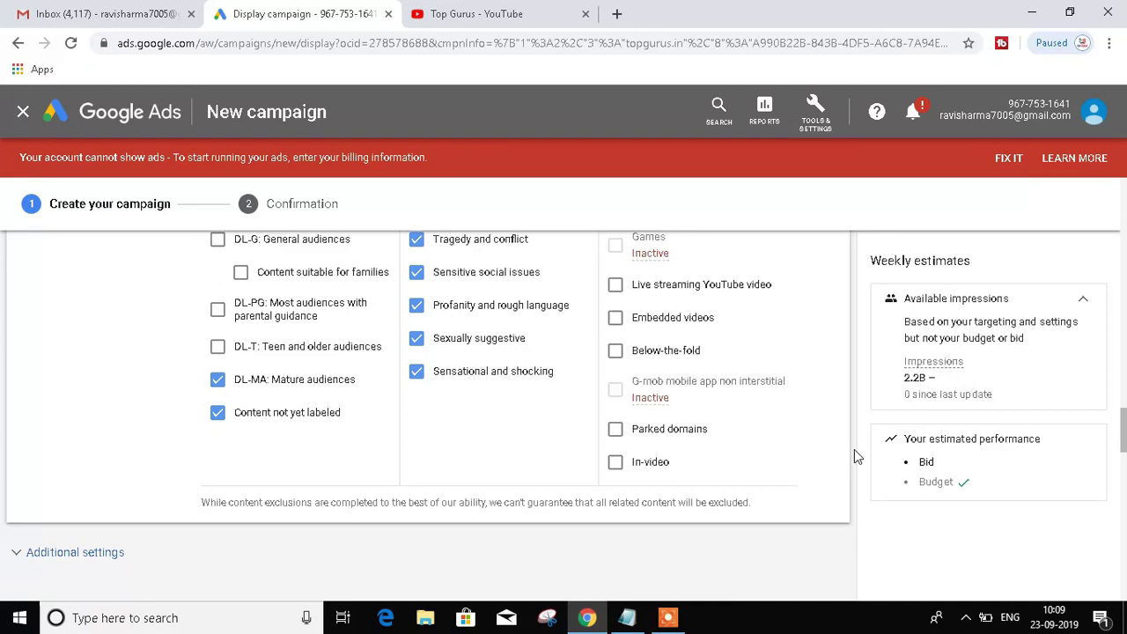
scroll(856, 455, down, 3)
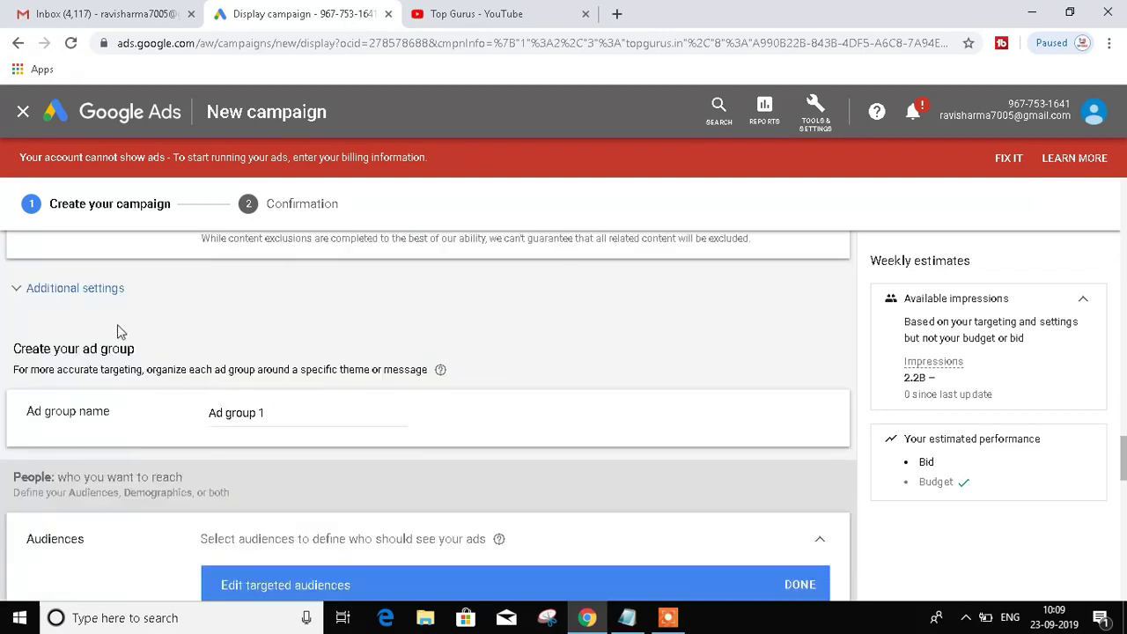
click(81, 296)
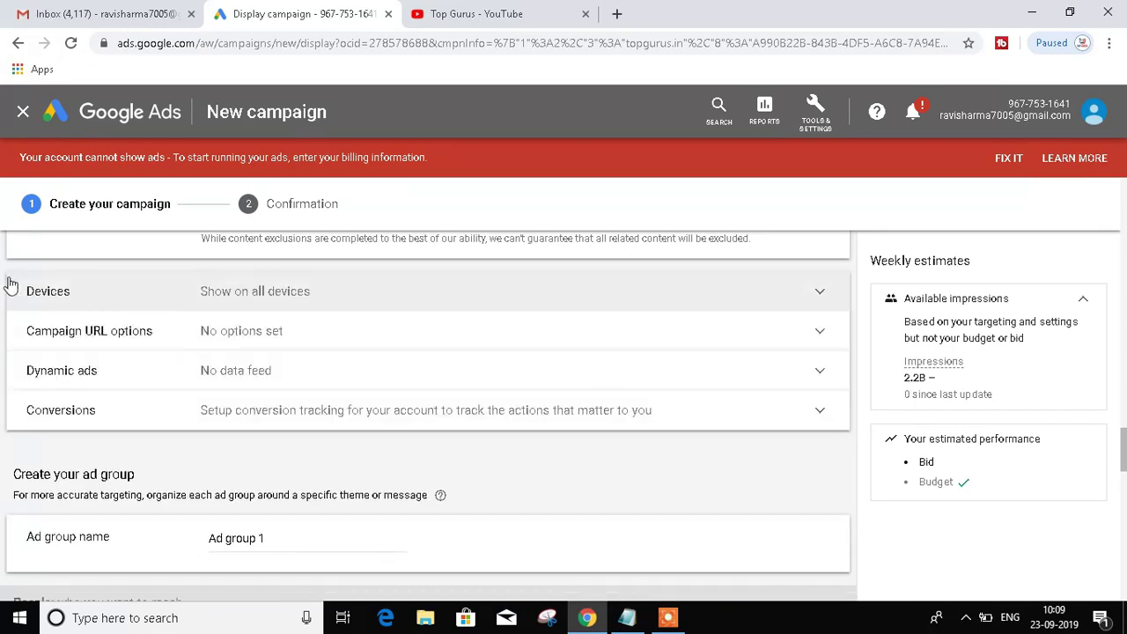
click(362, 297)
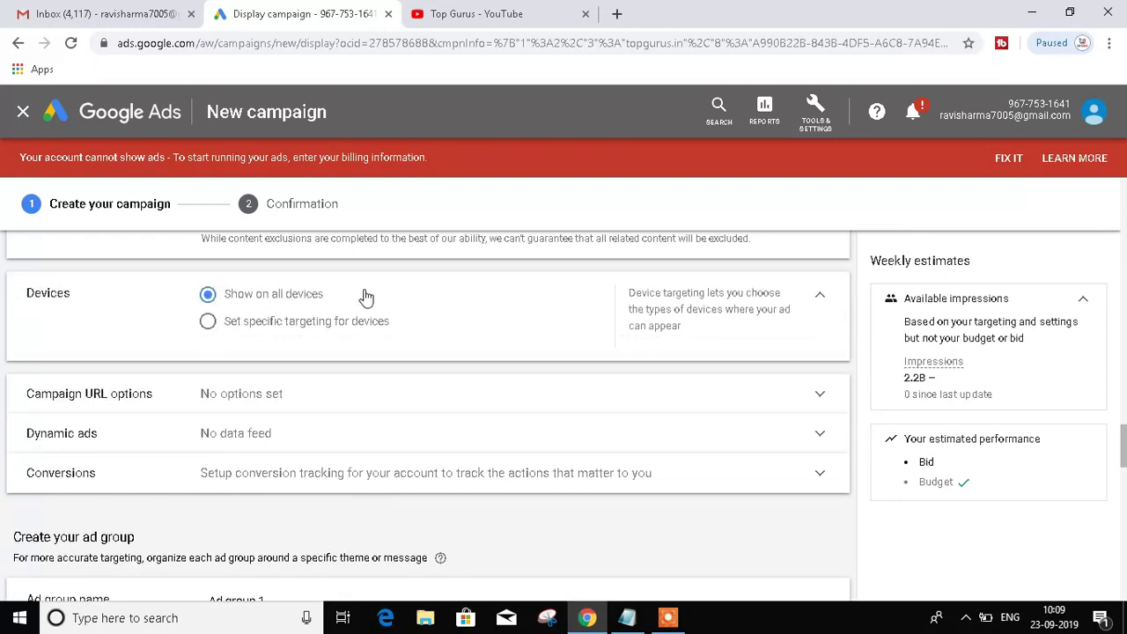
click(208, 322)
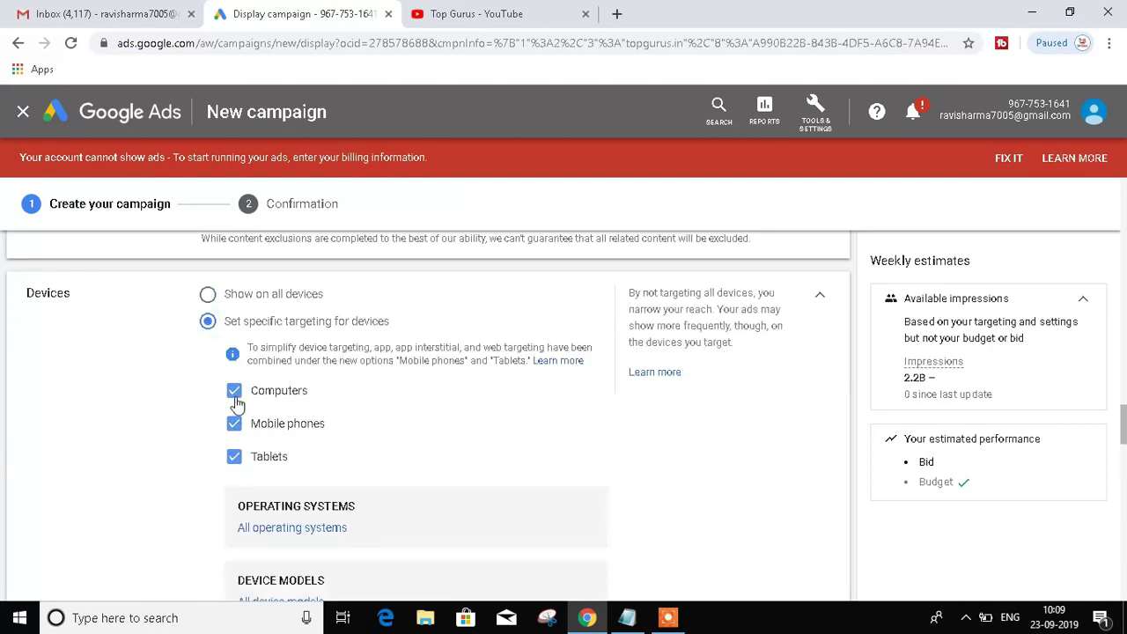
click(233, 458)
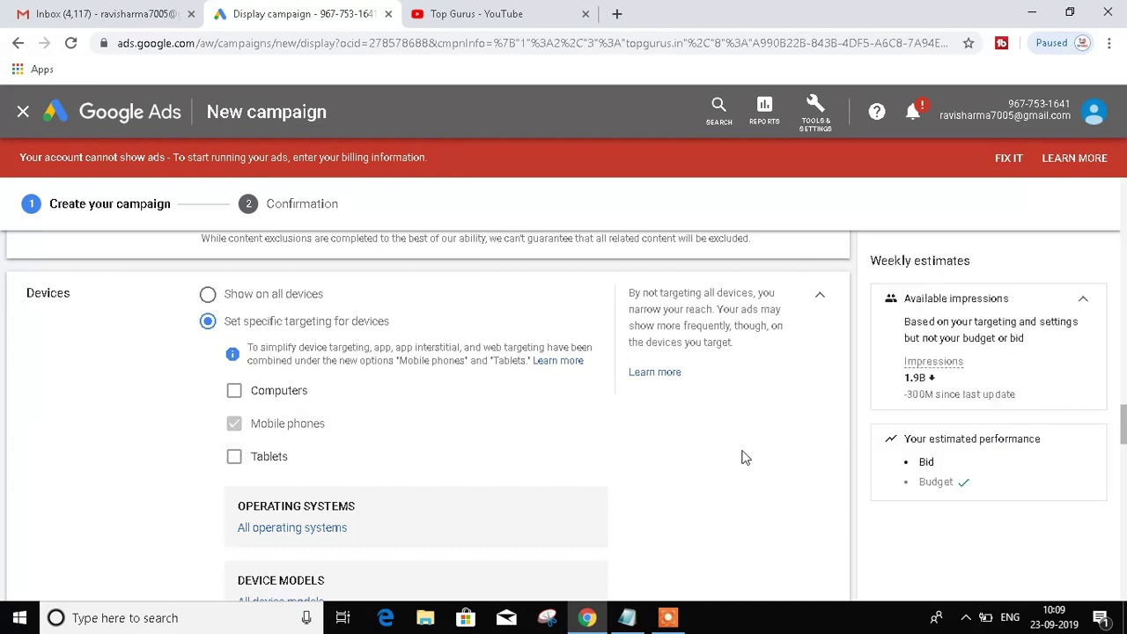
Look through the device targeting, ad group, audience and demographics sections, and expand the Campaign URL options.
scroll(761, 477, down, 1)
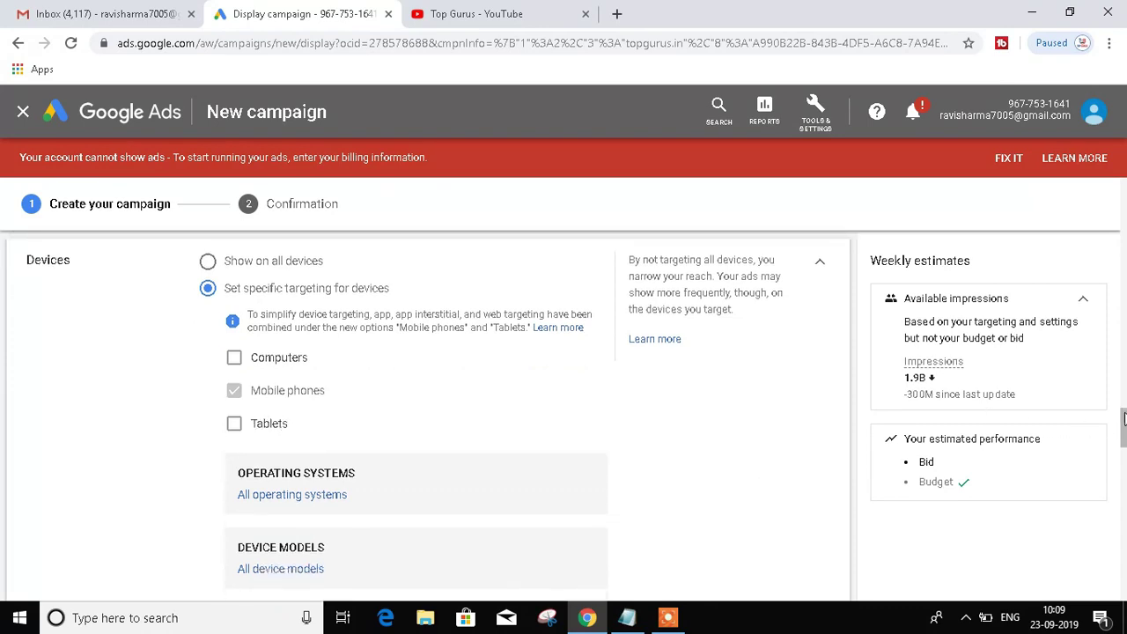
scroll(1124, 441, down, 1)
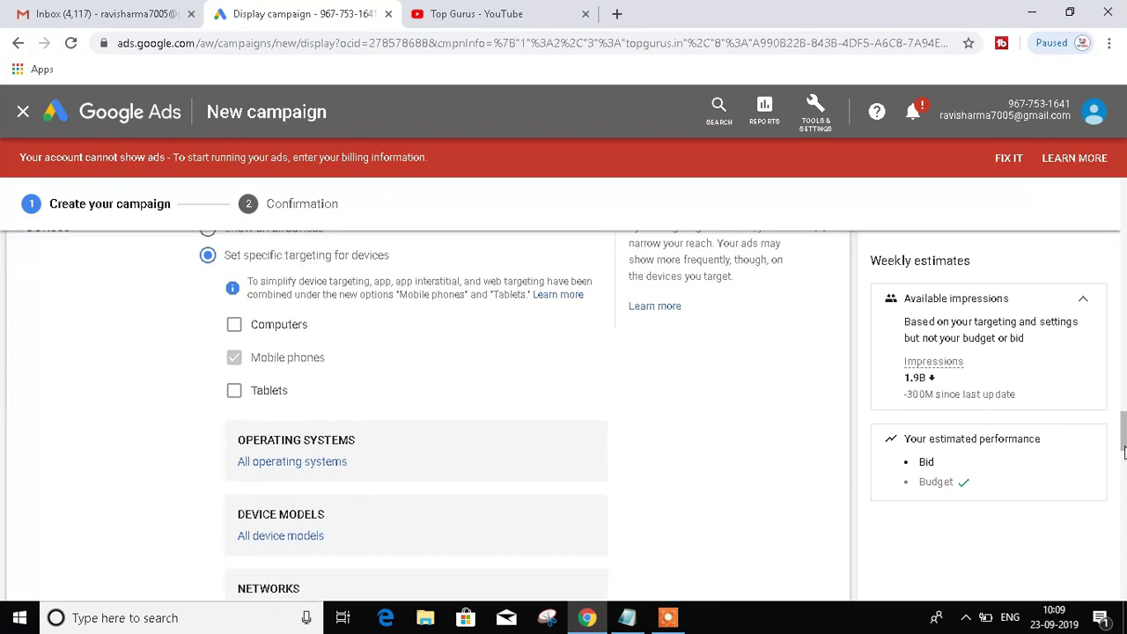
scroll(1123, 459, up, 3)
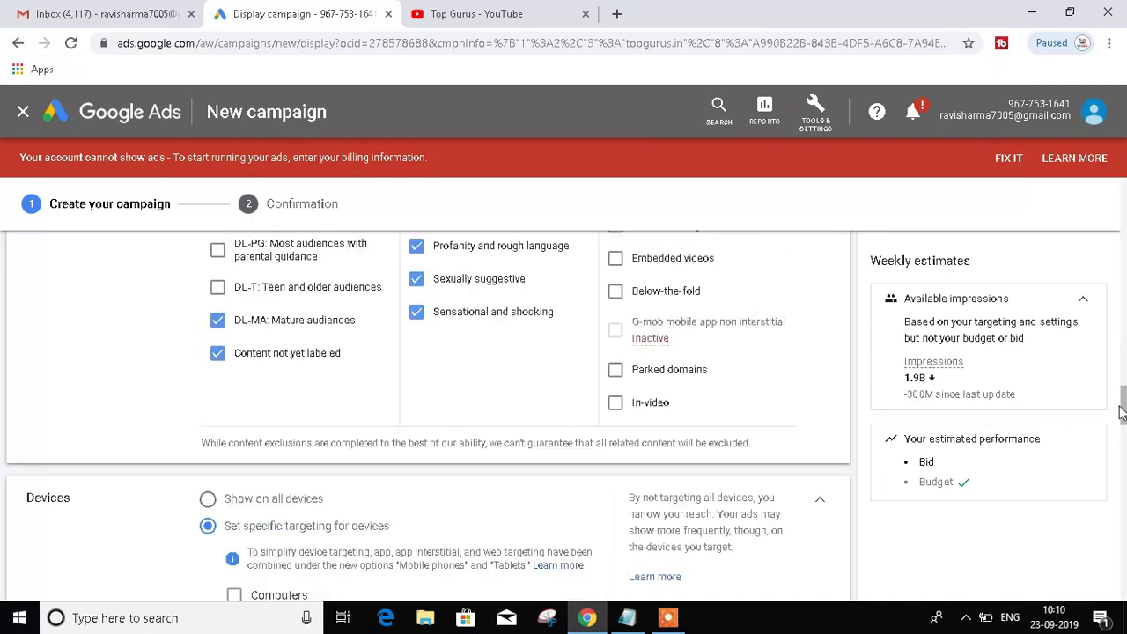
triple_click(1123, 438)
click(851, 421)
scroll(851, 421, down, 1)
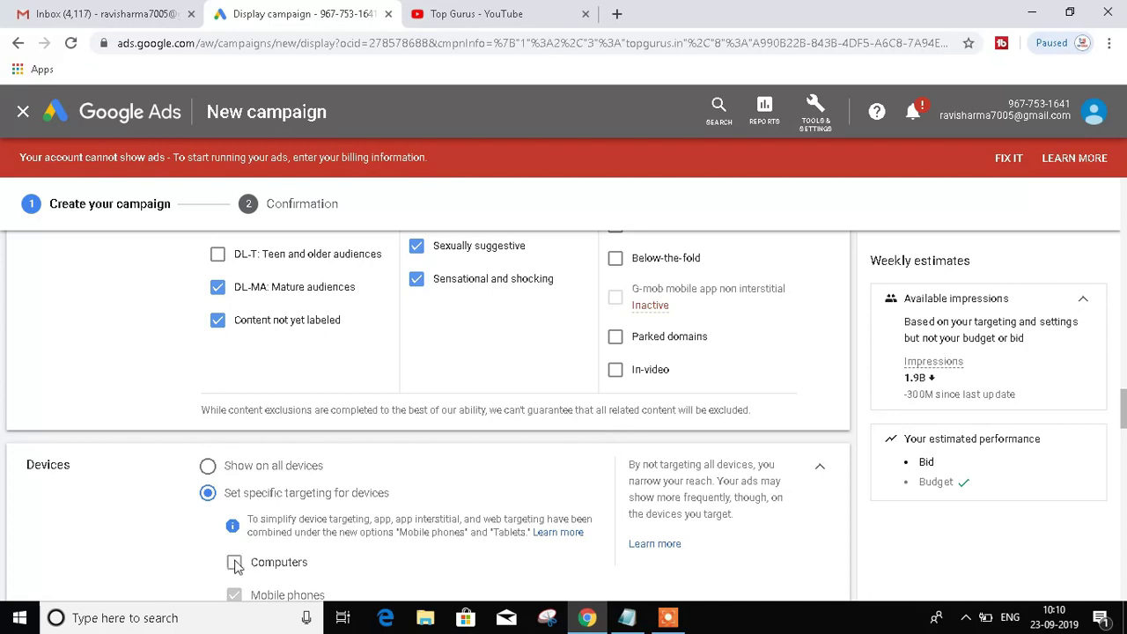
scroll(236, 566, down, 5)
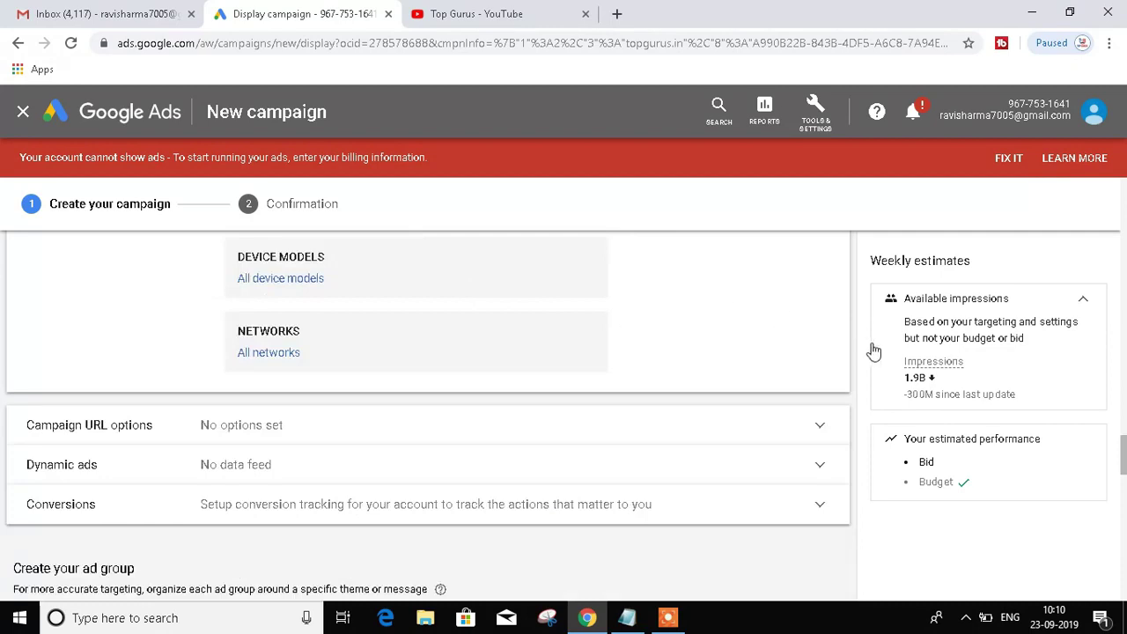
scroll(586, 377, down, 10)
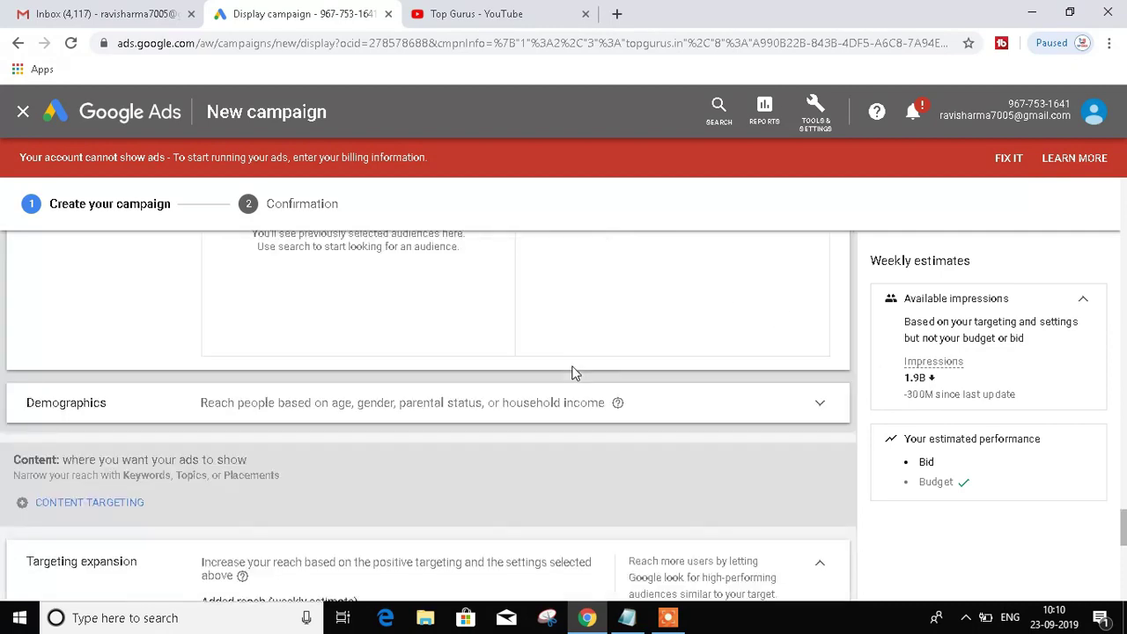
scroll(571, 373, up, 6)
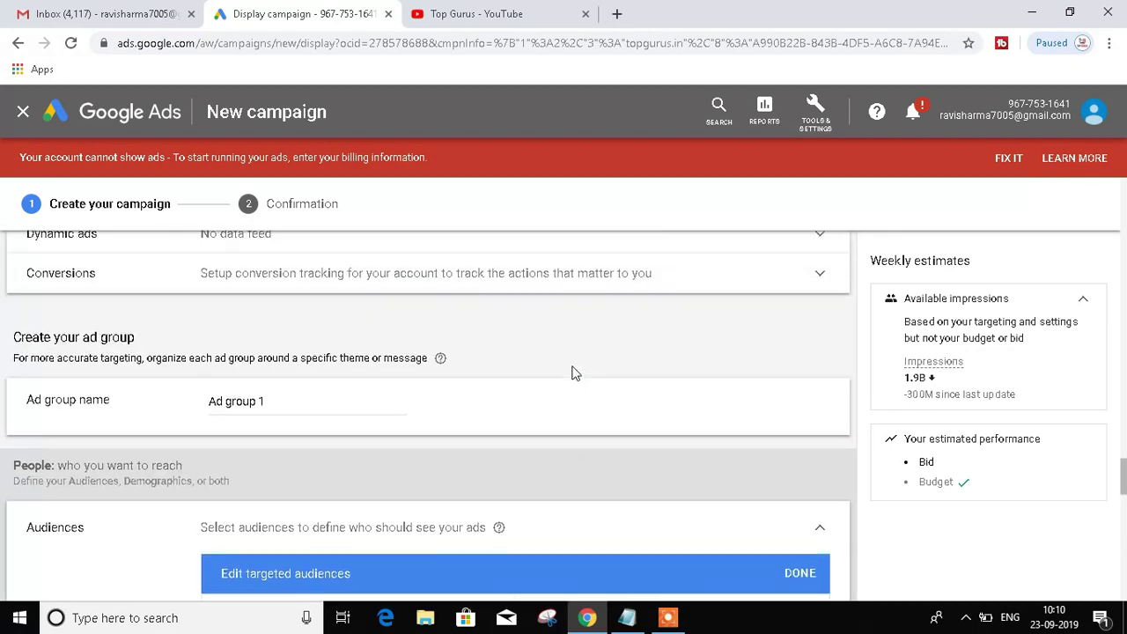
scroll(571, 373, up, 5)
scroll(574, 375, up, 5)
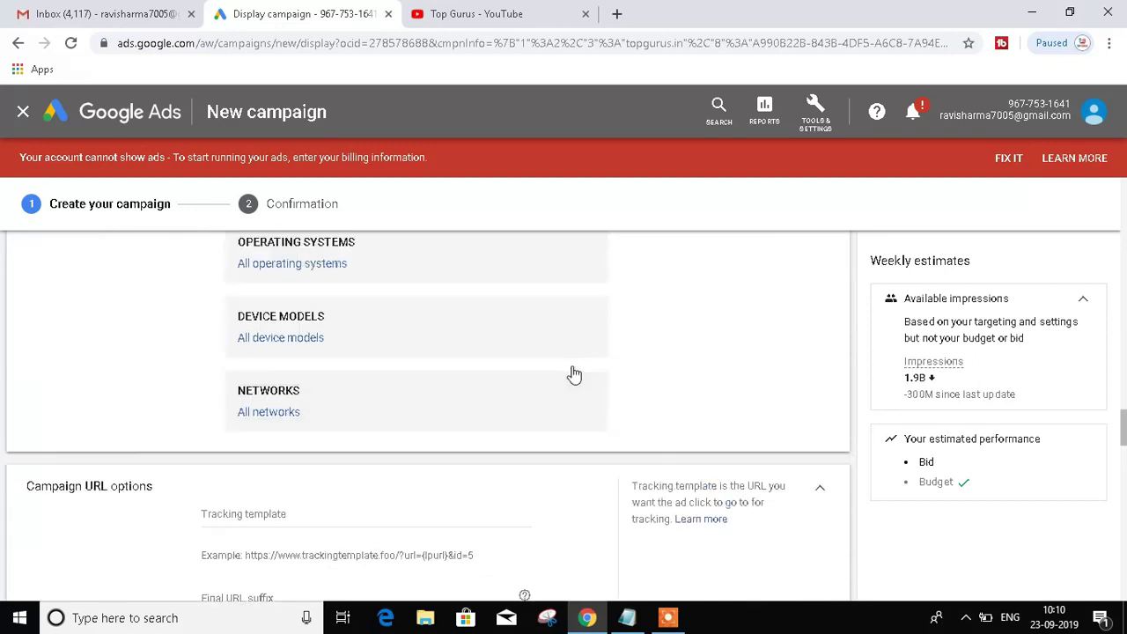
Include Computers and Tablets again in the specific device targeting alongside Mobile phones.
scroll(573, 374, down, 1)
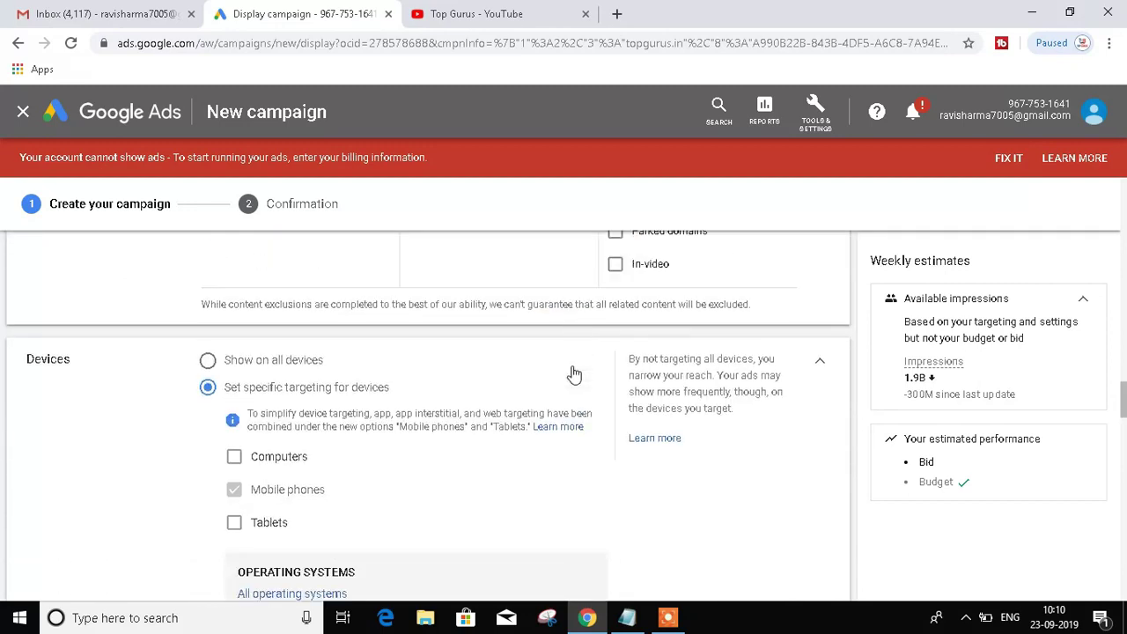
scroll(236, 524, down, 1)
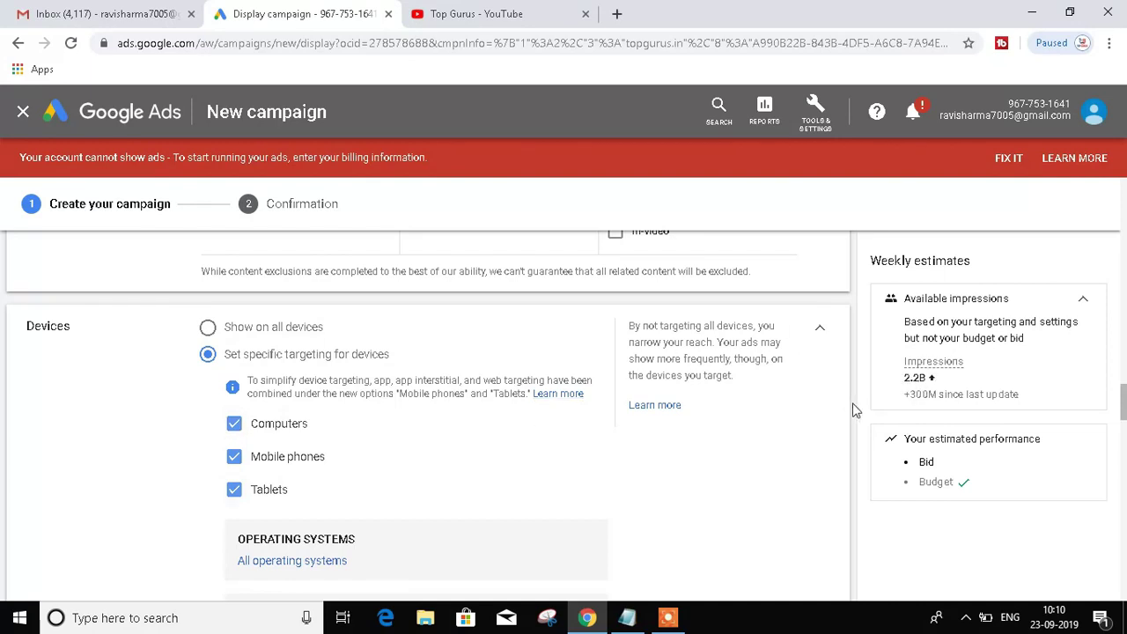
scroll(852, 410, down, 1)
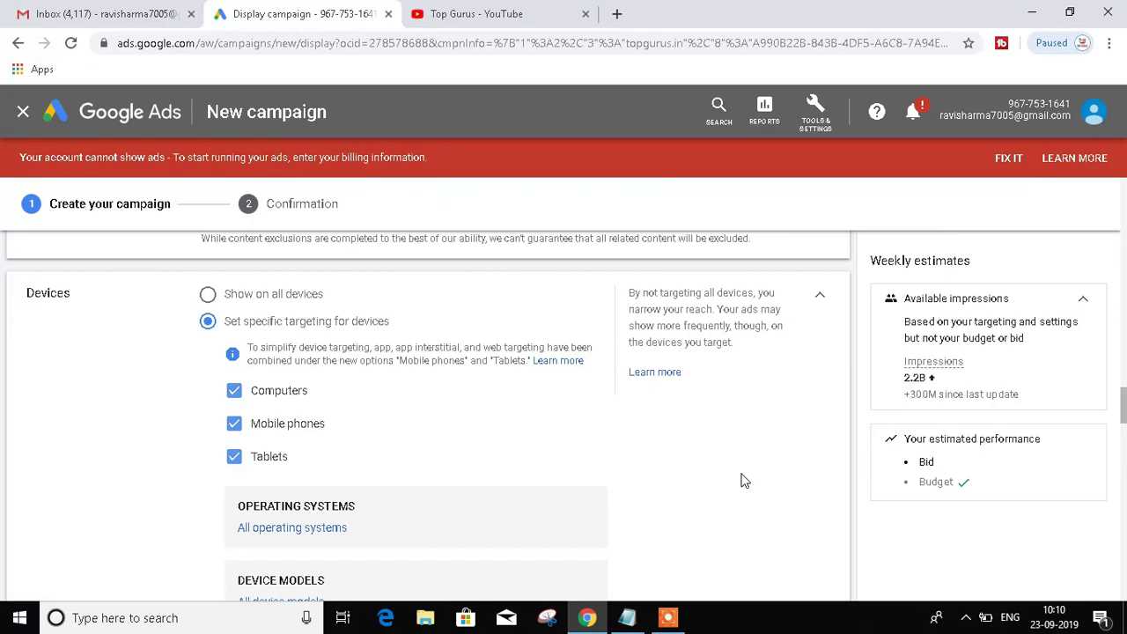
Examine the operating system, device model, network and campaign URL settings, down to the dynamic ads, conversions and ad group sections.
scroll(742, 480, down, 10)
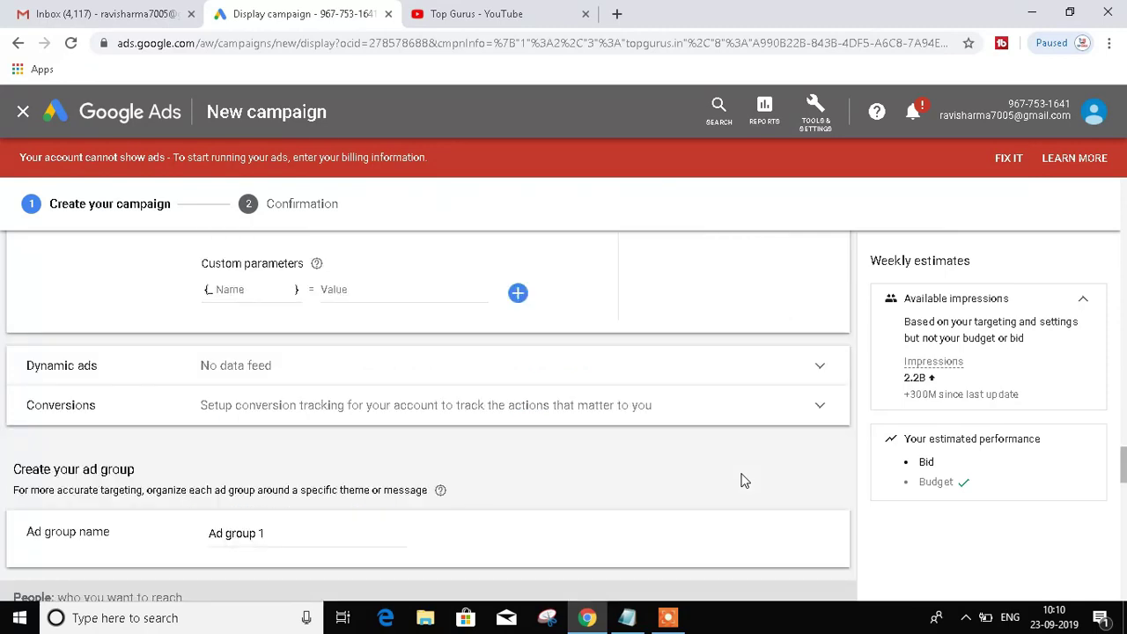
drag(1123, 456, 1119, 408)
scroll(1117, 409, up, 3)
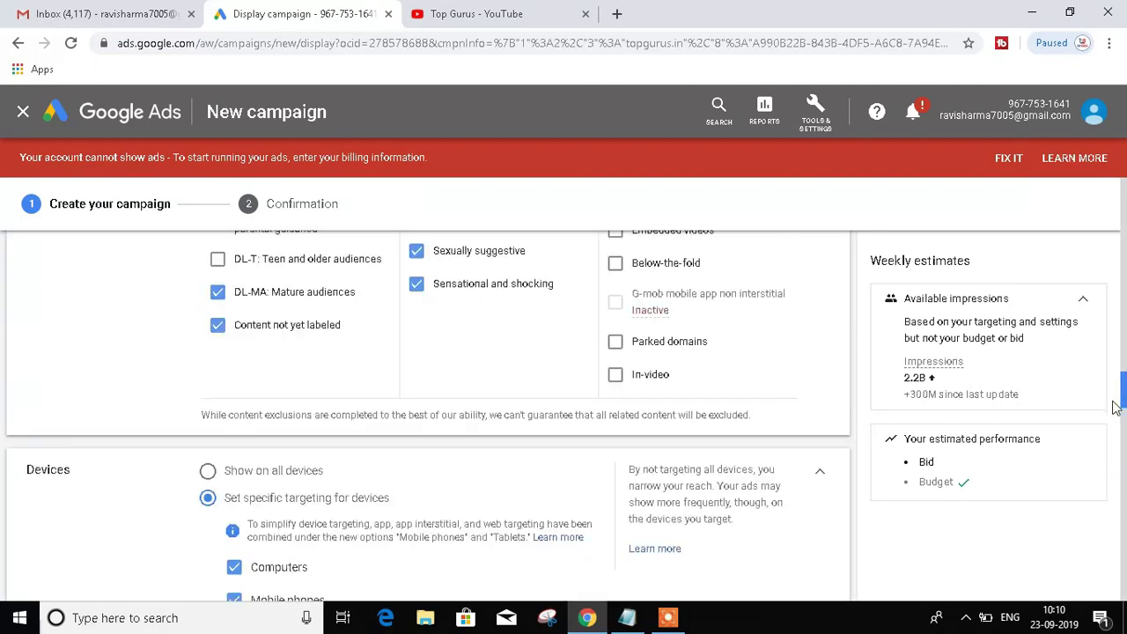
scroll(1117, 406, down, 1)
drag(1123, 406, 1122, 430)
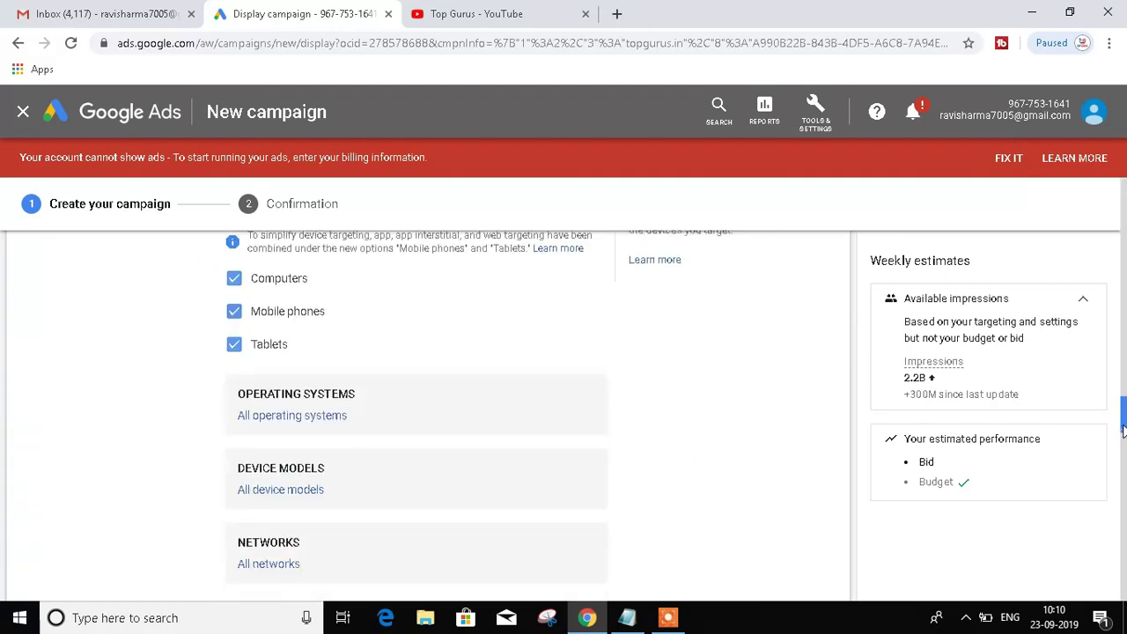
scroll(1122, 430, down, 1)
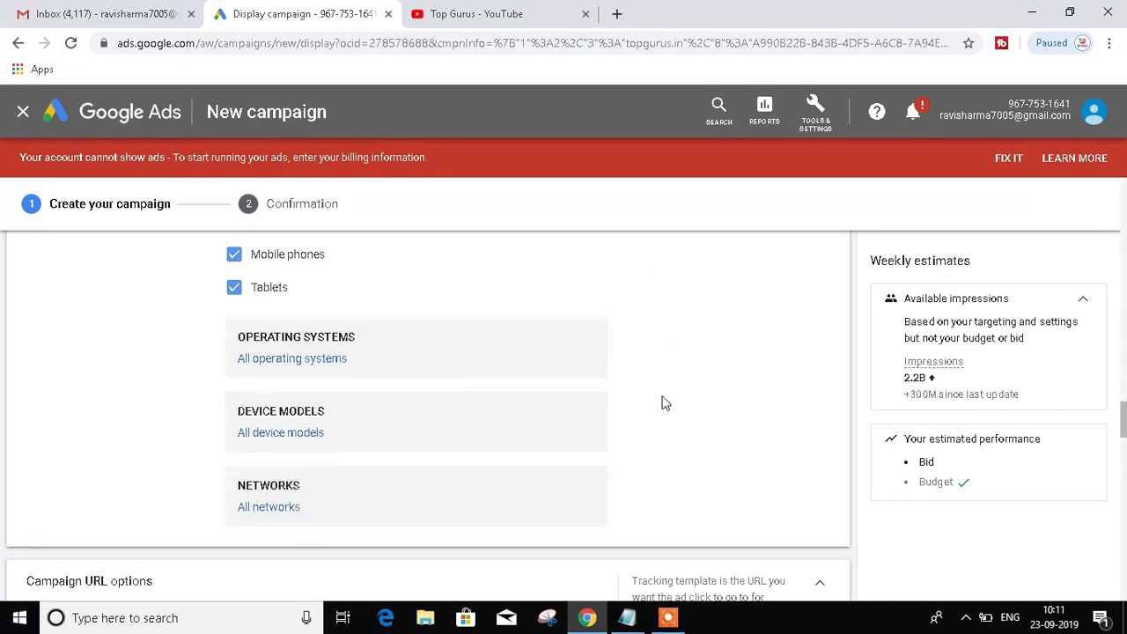
drag(1123, 427, 1122, 444)
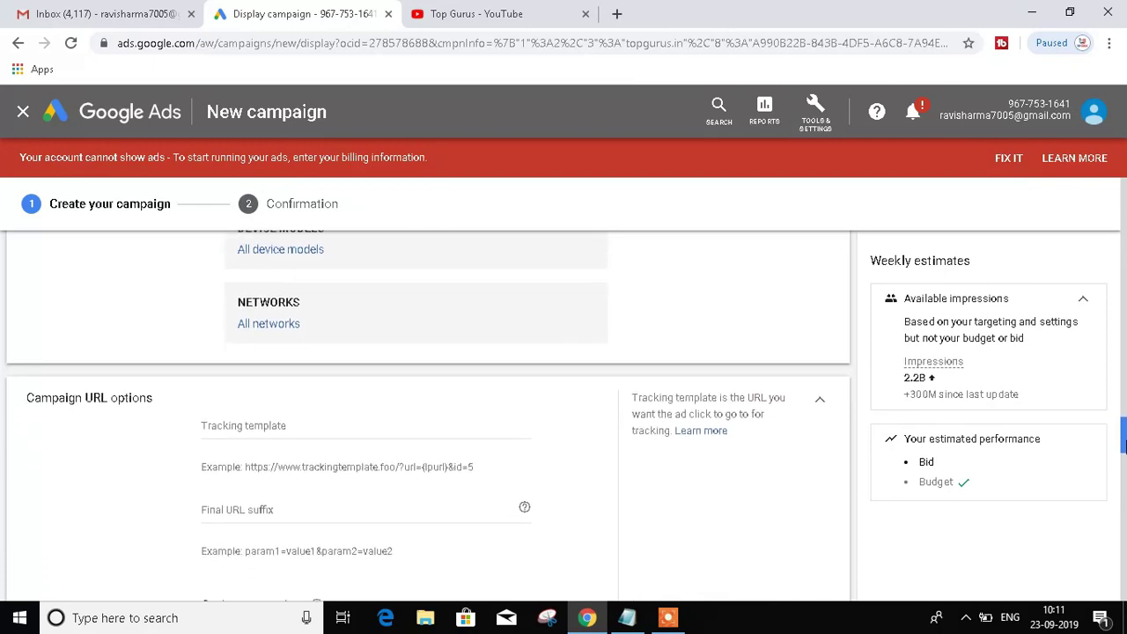
drag(1123, 445, 1123, 471)
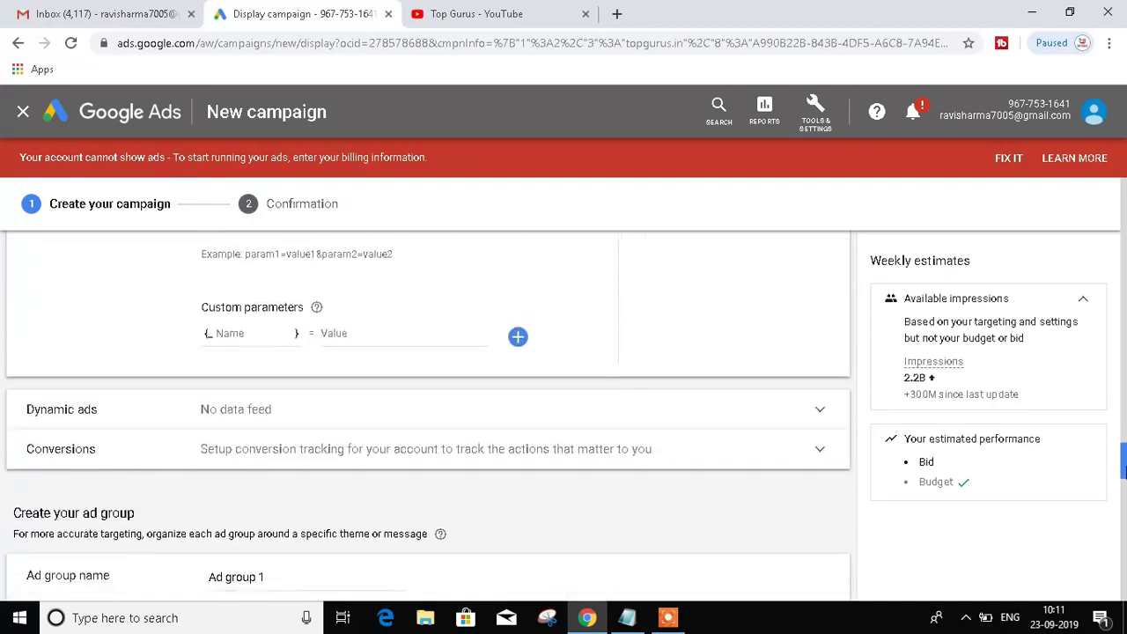
Expand the Dynamic ads settings and rename the ad group as "display ads 1".
click(808, 411)
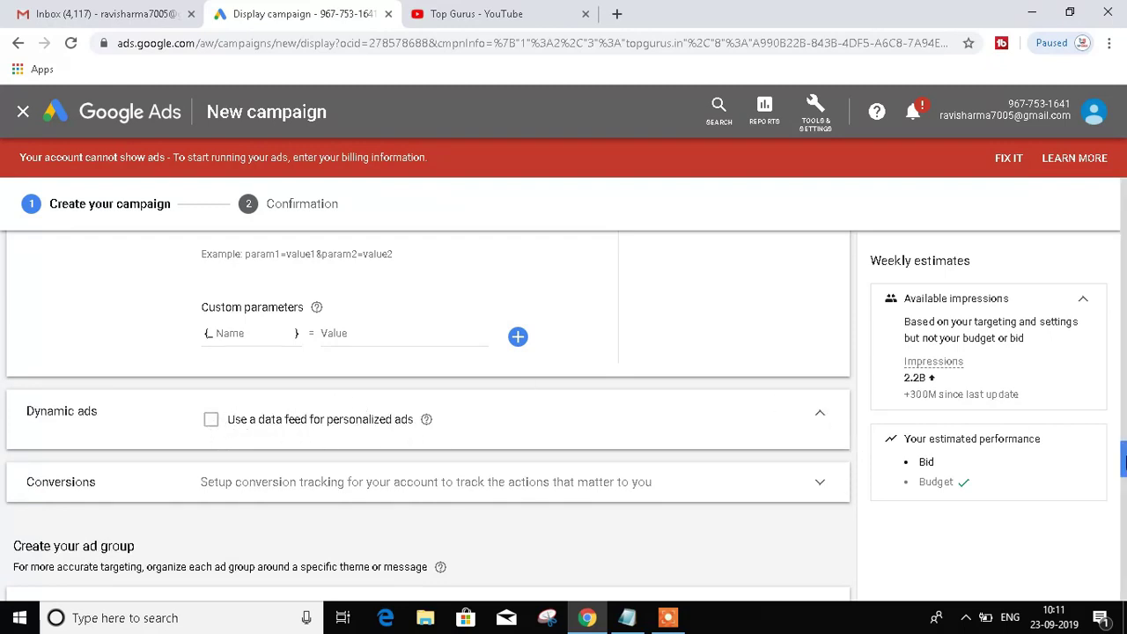
drag(1124, 458, 1123, 484)
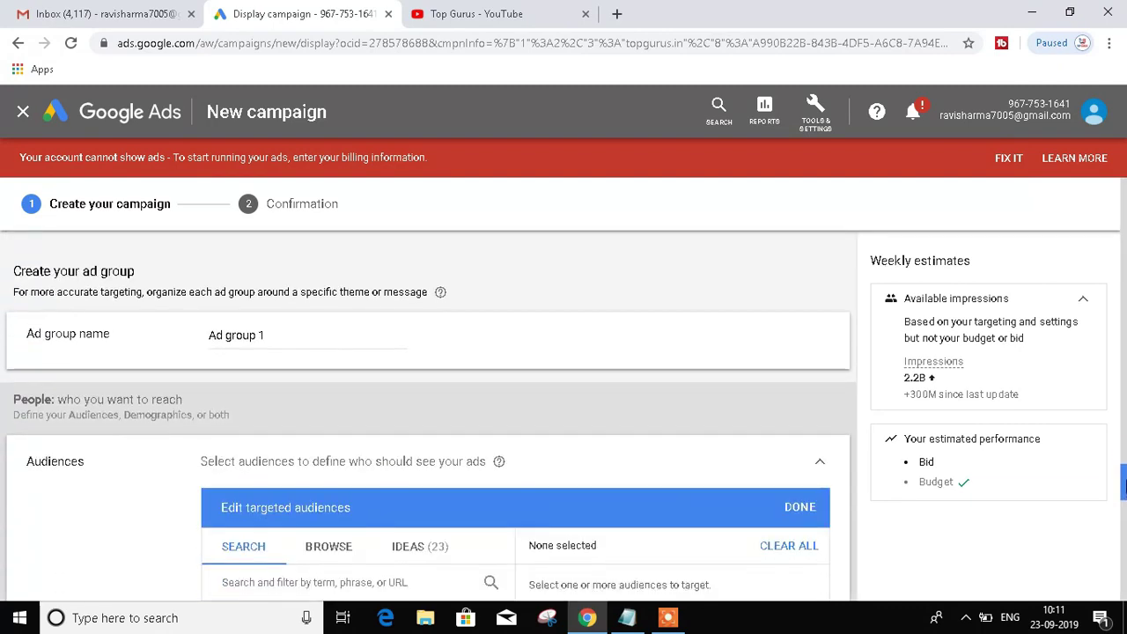
click(300, 337)
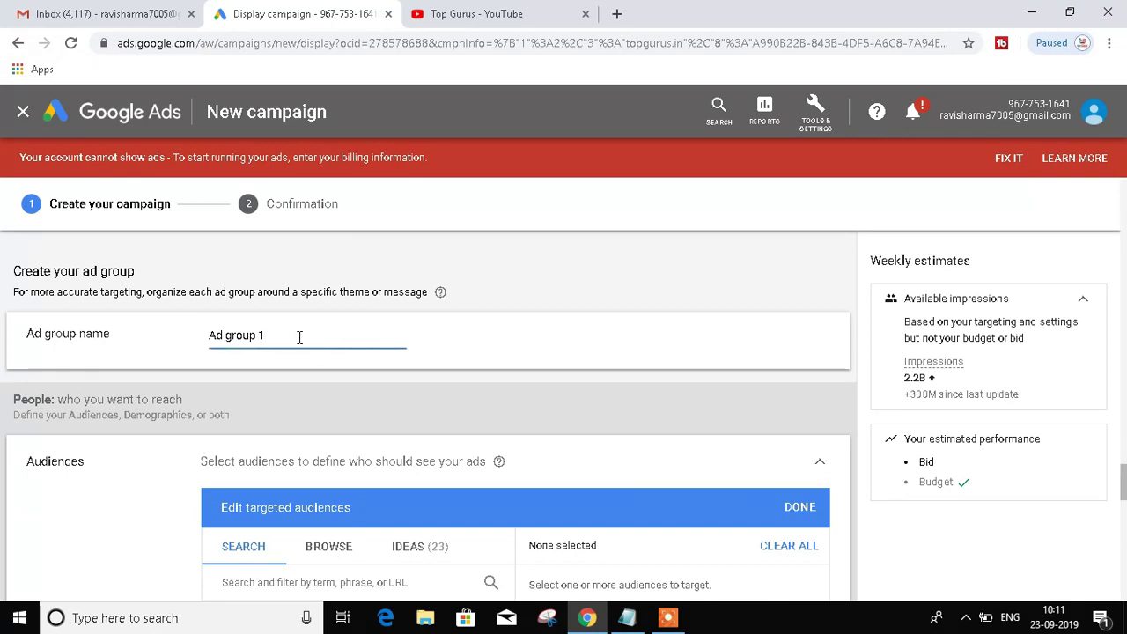
triple_click(300, 337)
key(BackSpace)
text(display ads 1)
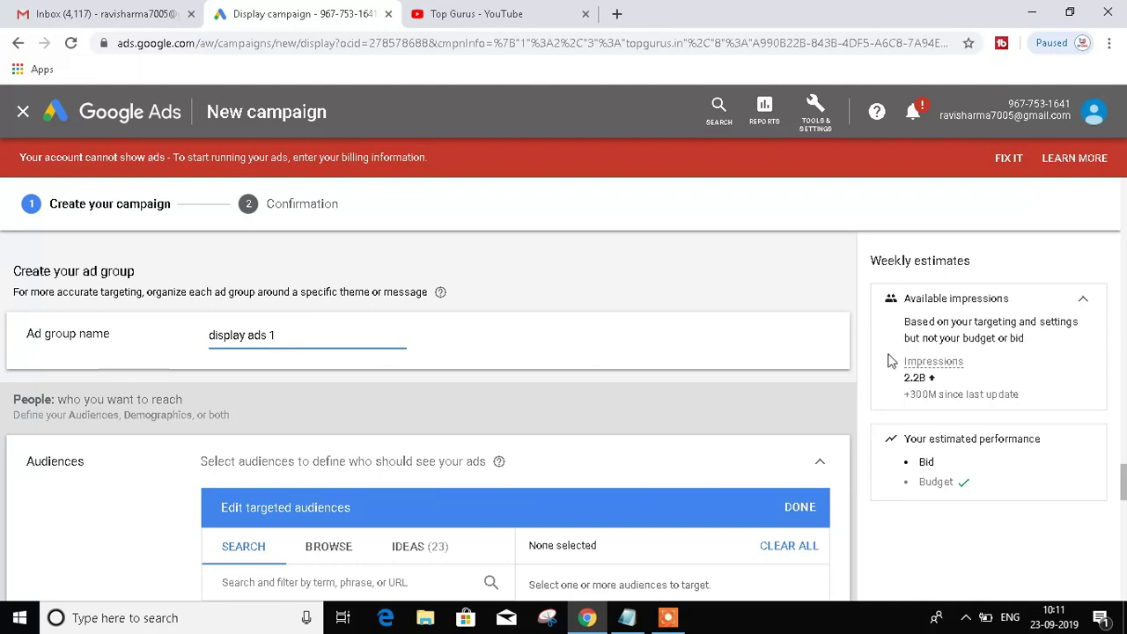
click(865, 405)
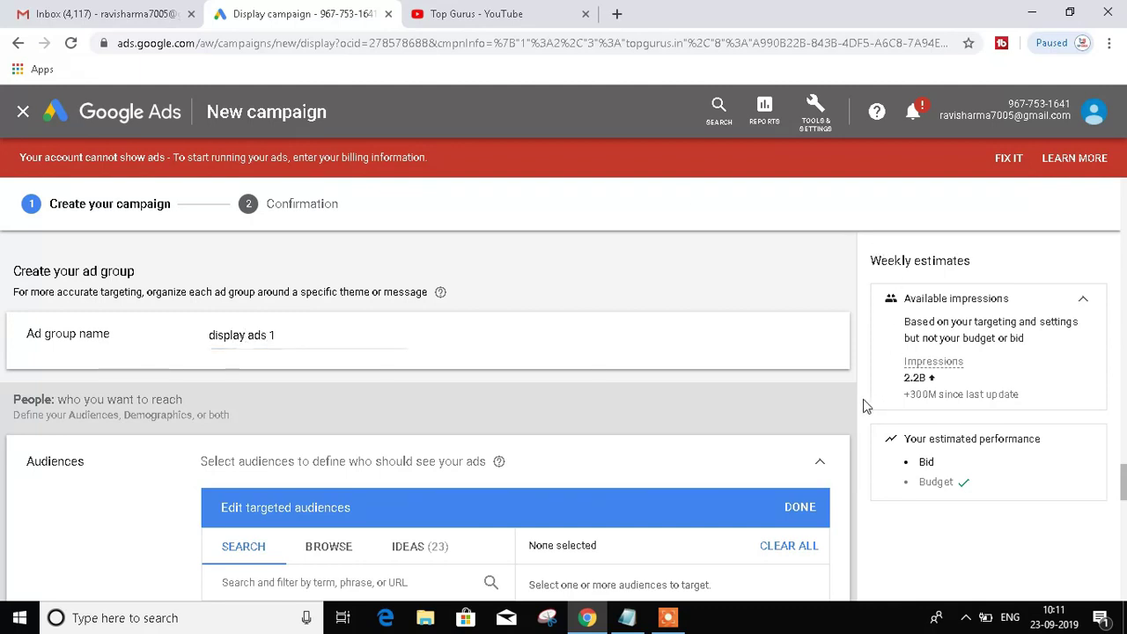
Exclude the 55 - 64 and 65+ age groups from the targeted demographics and save the selection.
scroll(853, 420, down, 2)
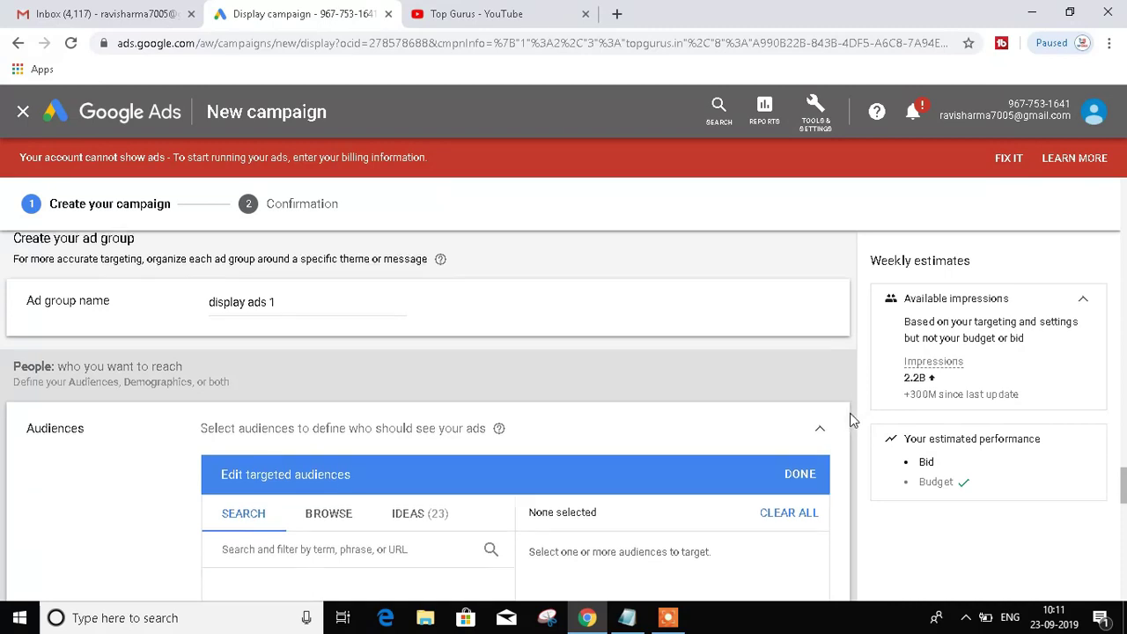
scroll(852, 420, down, 5)
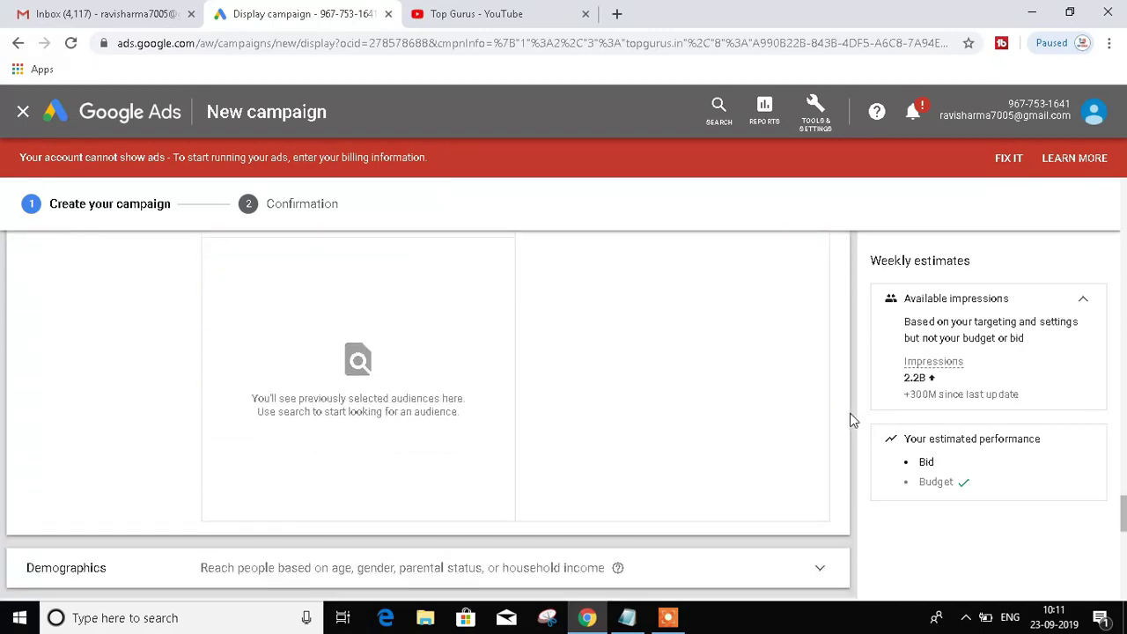
scroll(852, 420, down, 4)
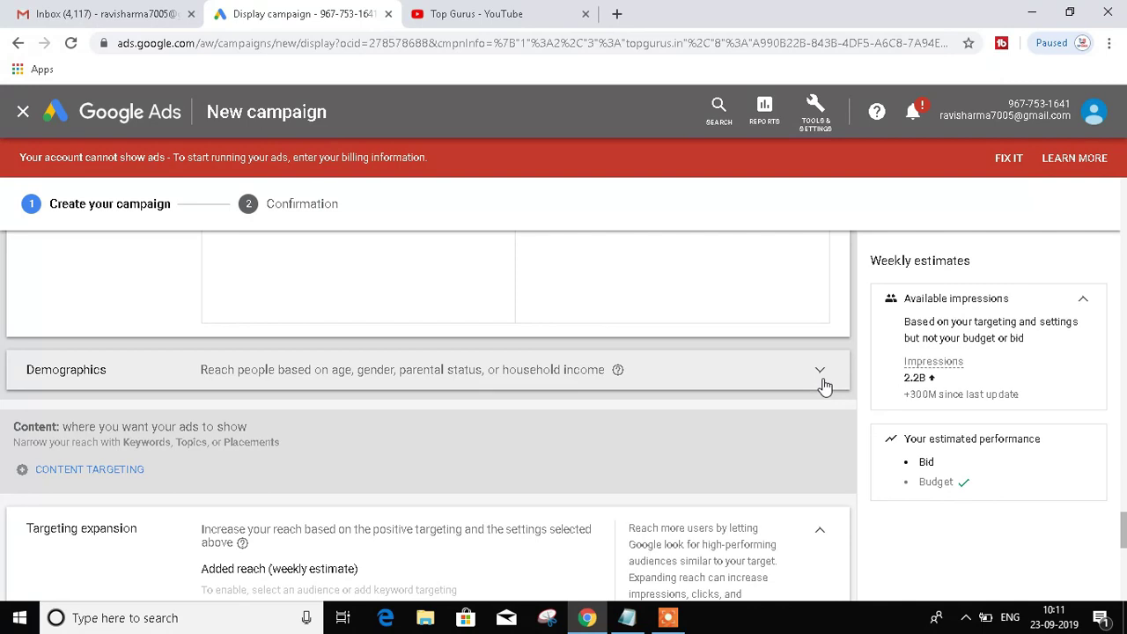
click(824, 386)
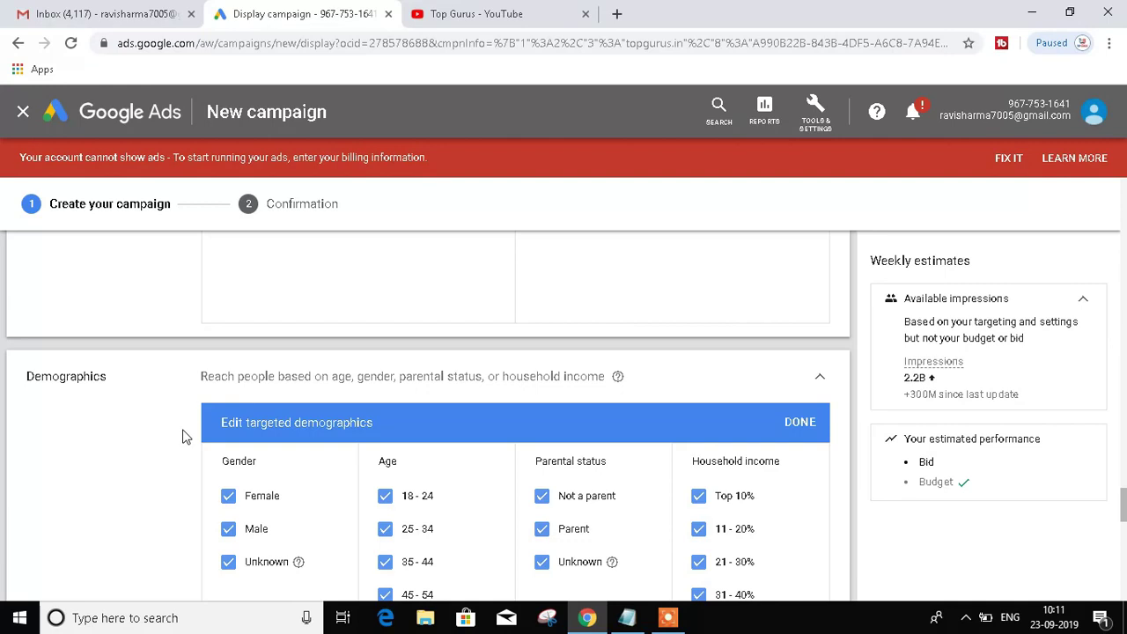
scroll(185, 436, down, 2)
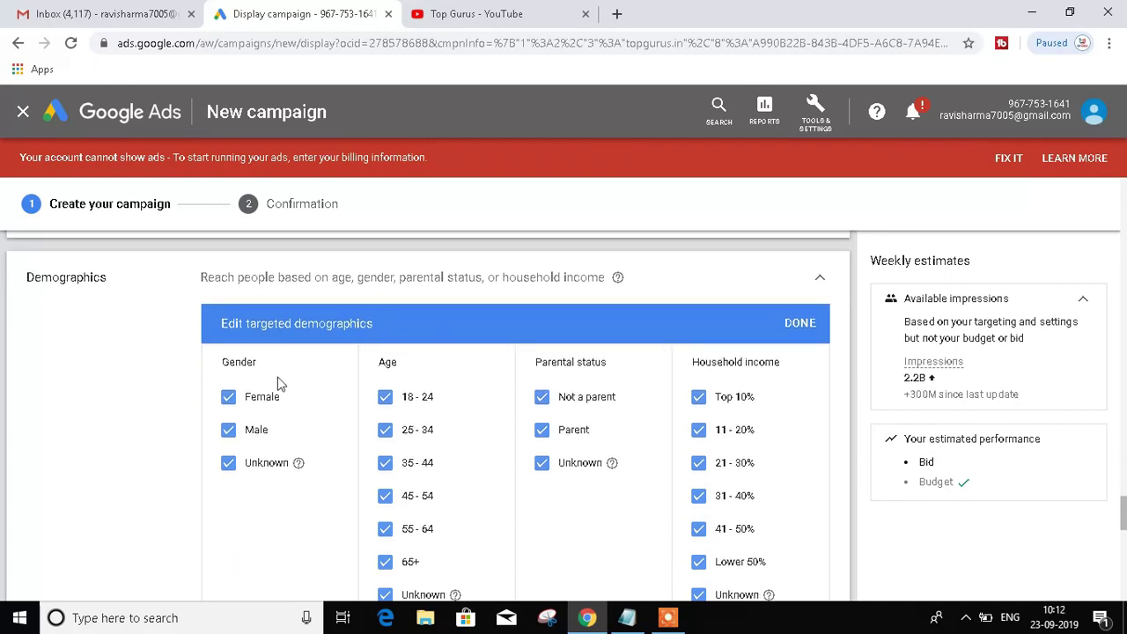
scroll(509, 463, down, 1)
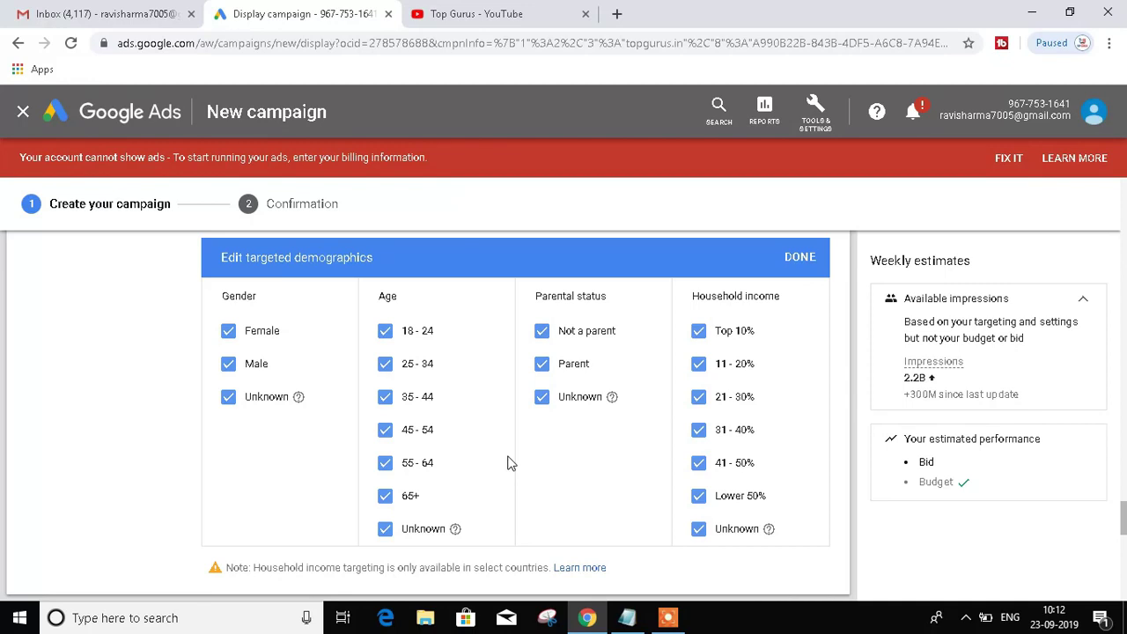
click(386, 498)
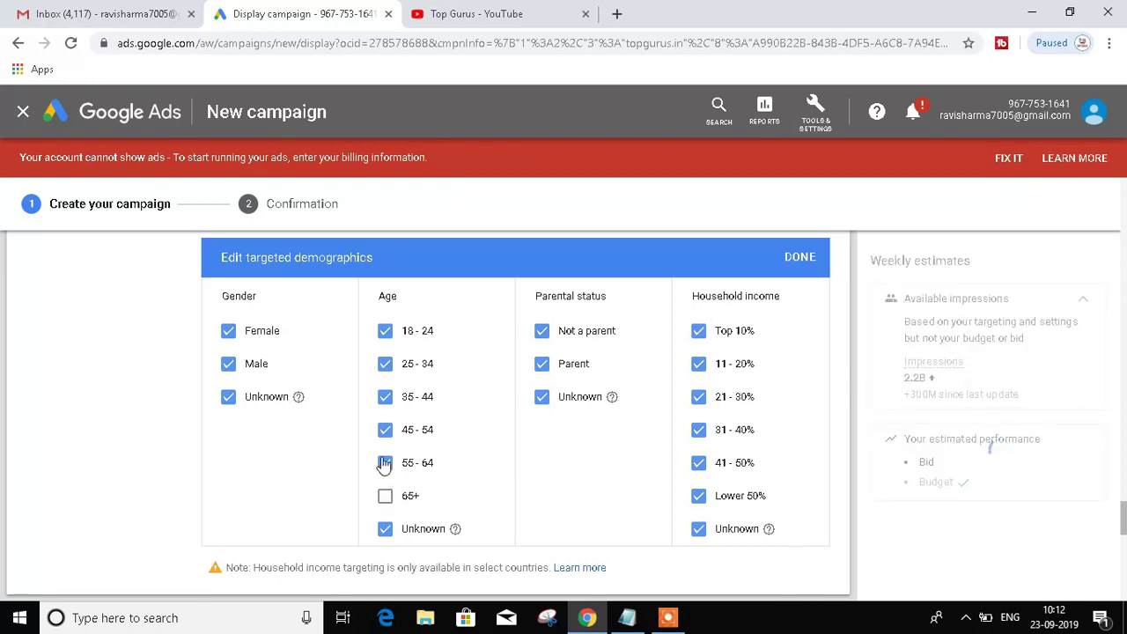
click(384, 464)
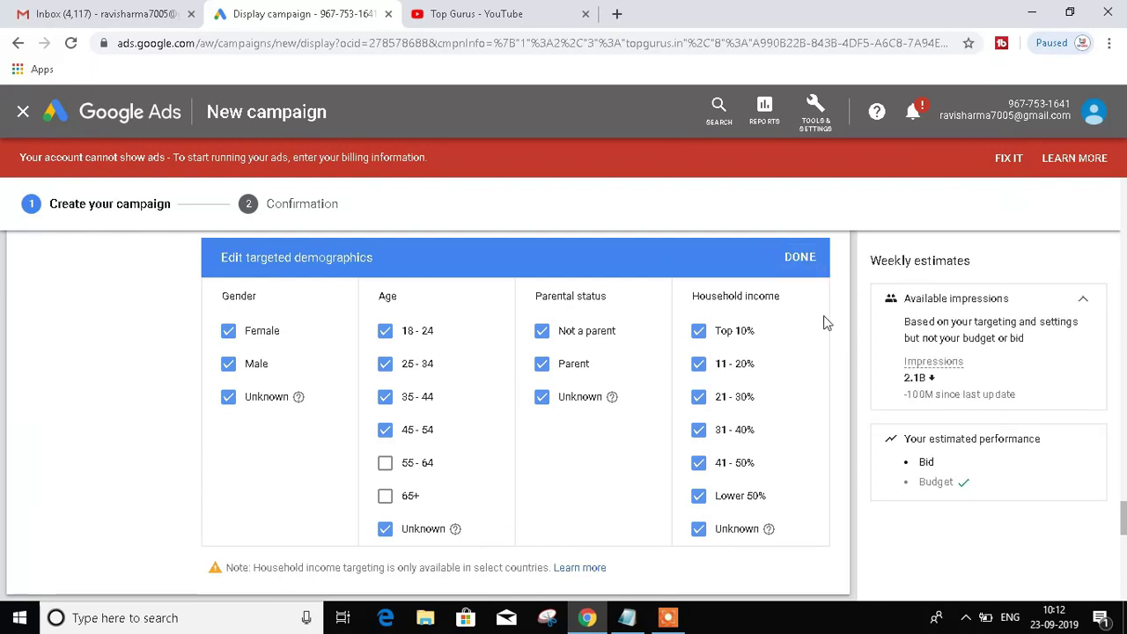
click(800, 258)
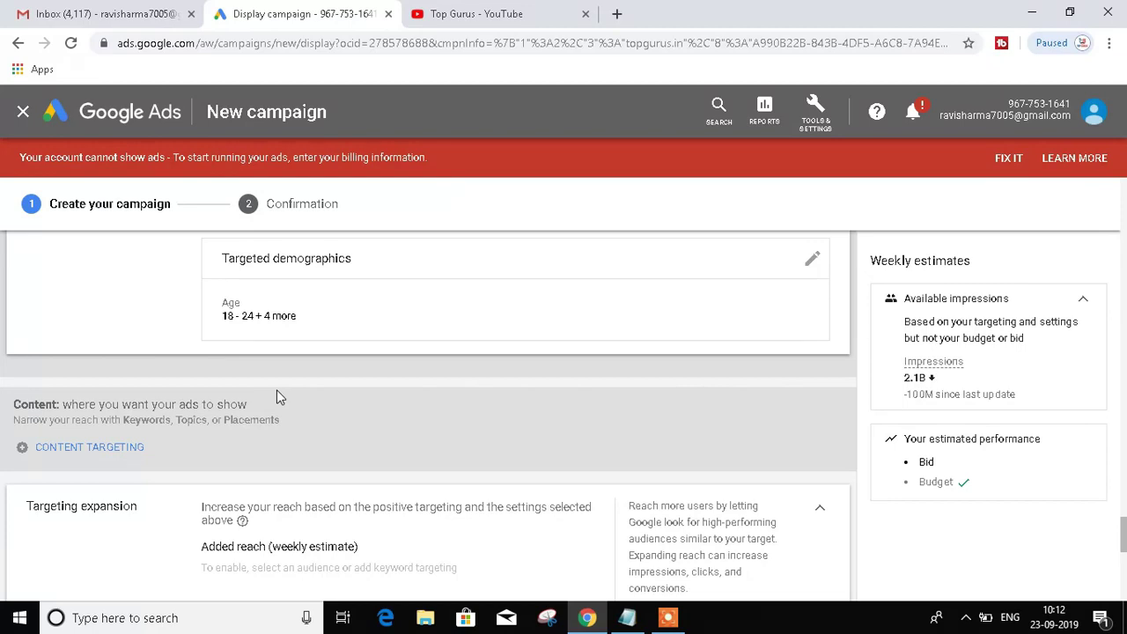
Add keyword content targeting and start a new custom intent audience from its offer, naming it "new digital marketing".
click(89, 453)
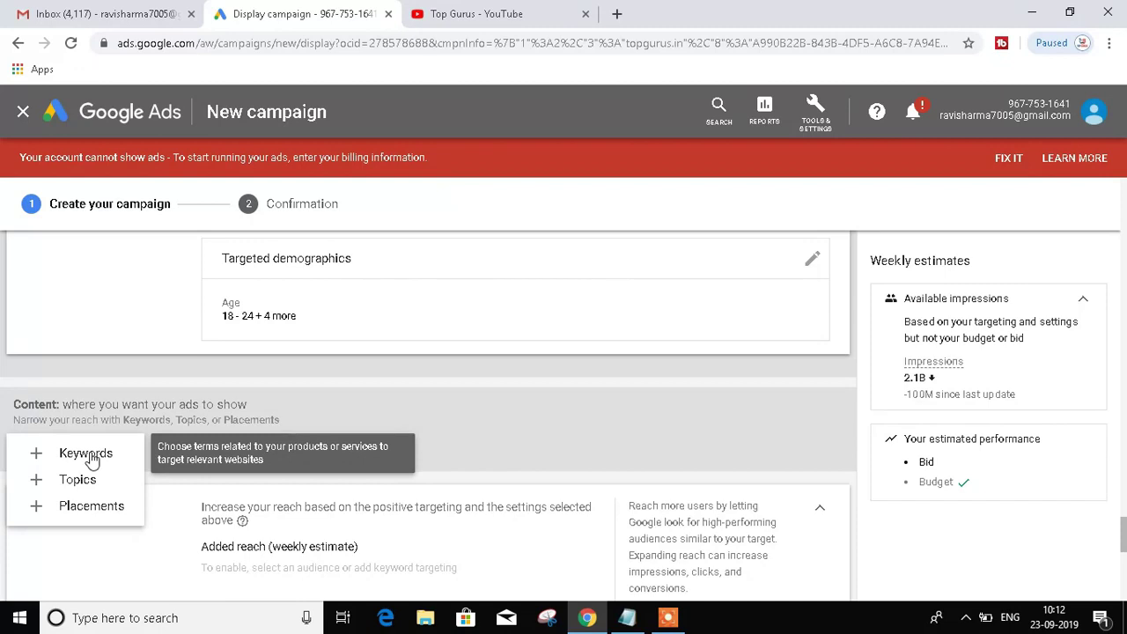
click(91, 458)
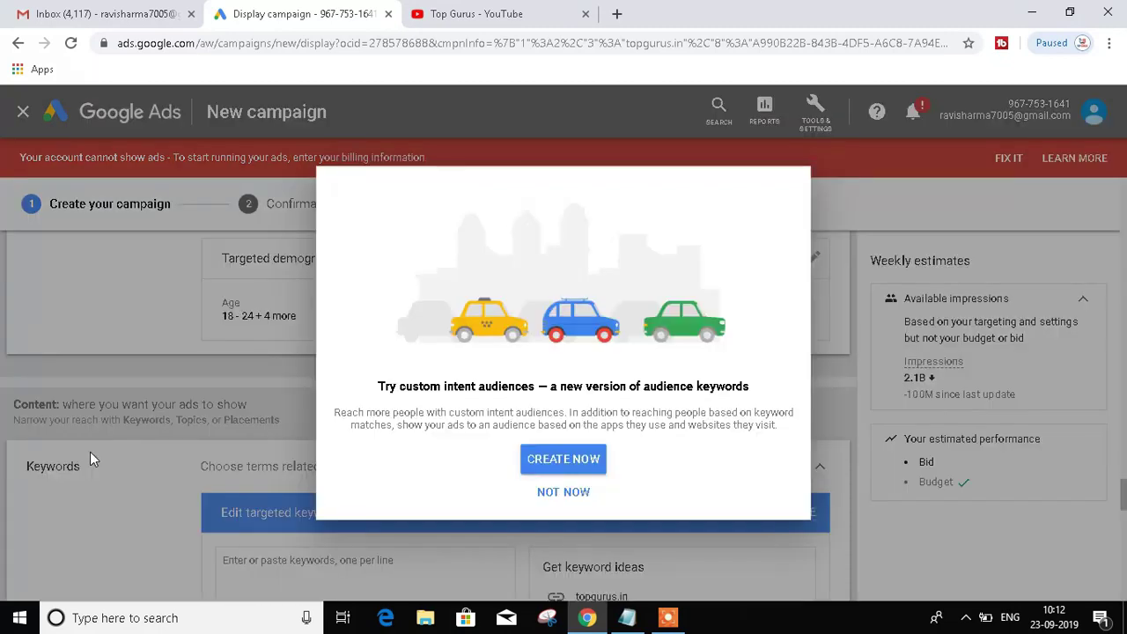
click(551, 459)
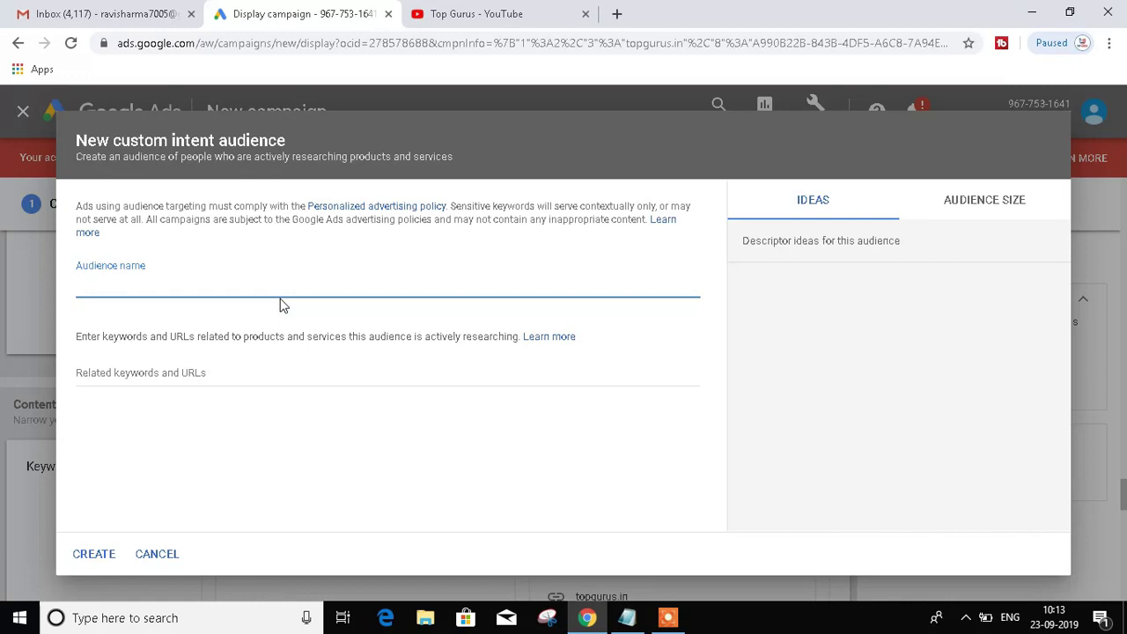
text(new digital marketing)
click(128, 372)
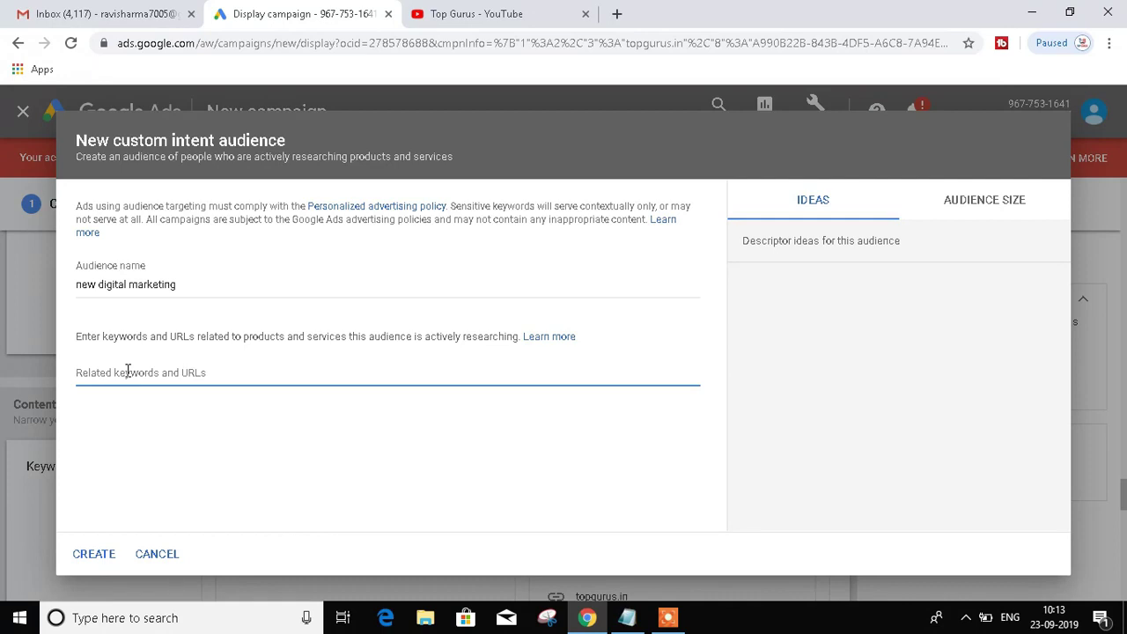
Copy the keywords from "Digital marketing company" through "Digital advertising agency" in the "call only" Notepad file into the audience's related keywords and URLs.
key(alt+Tab)
key(alt+Tab)
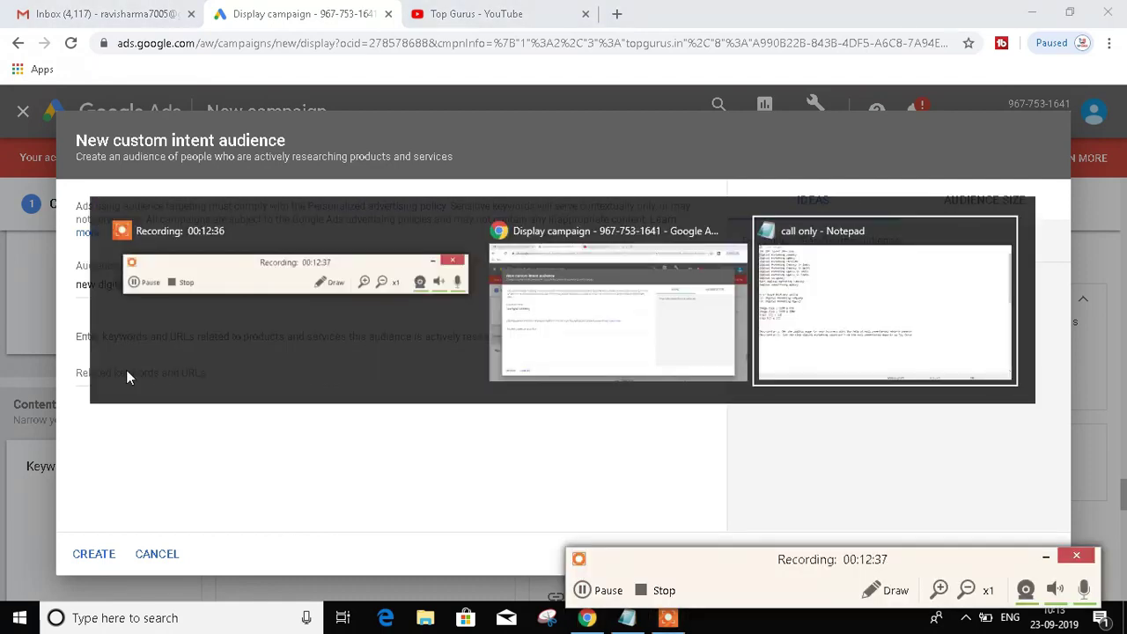
drag(176, 177, 3, 42)
key(ctrl+c)
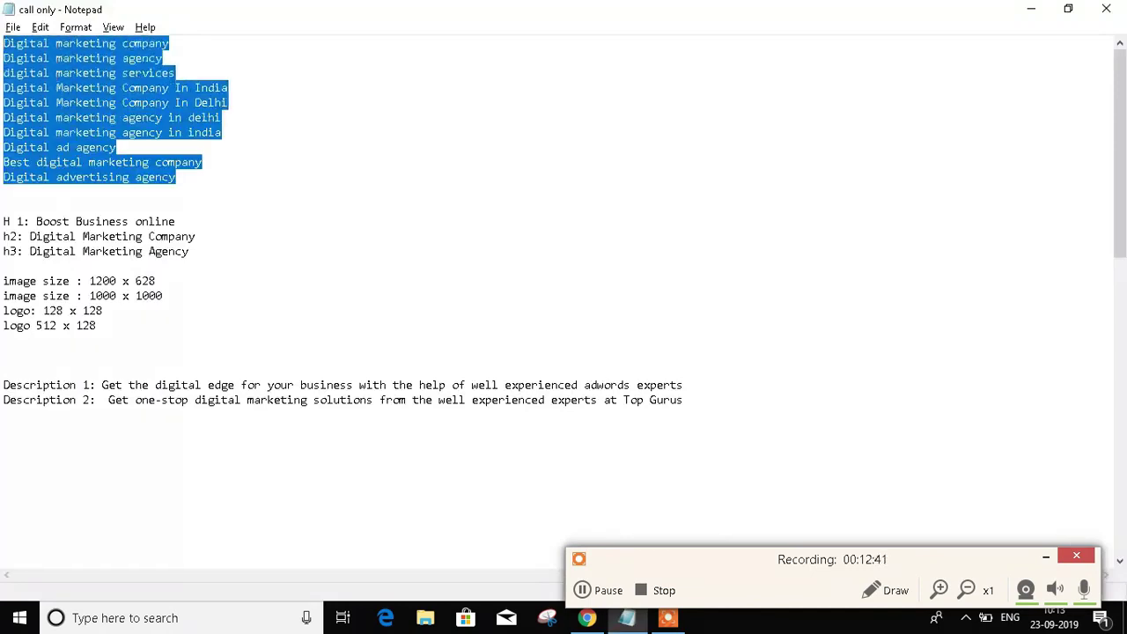
key(alt+Tab)
key(alt+Tab)
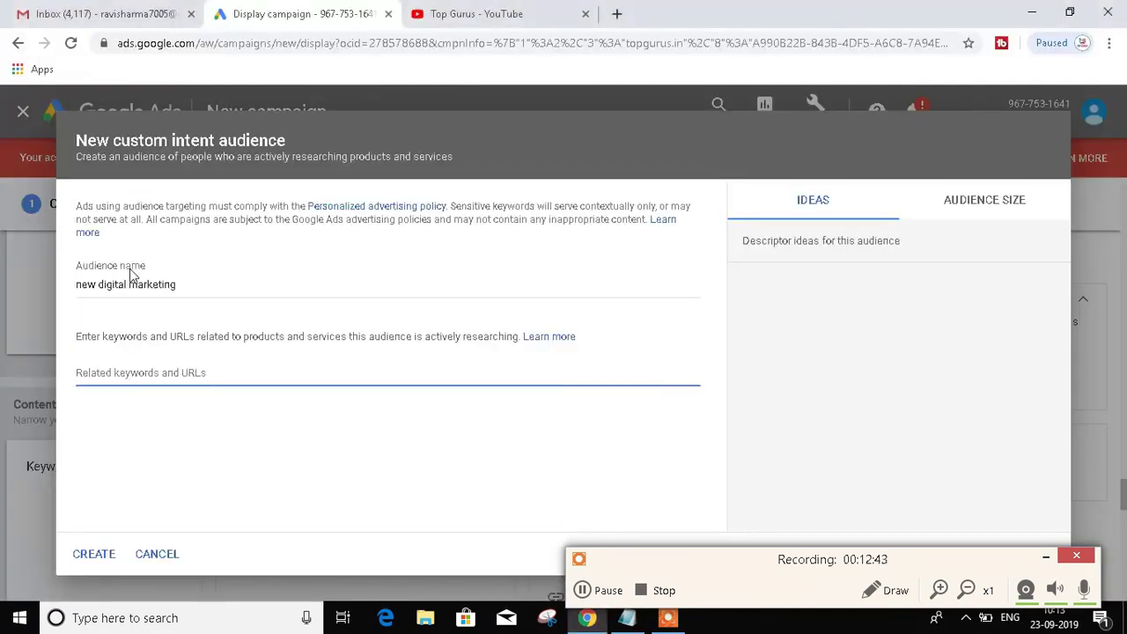
key(ctrl+v)
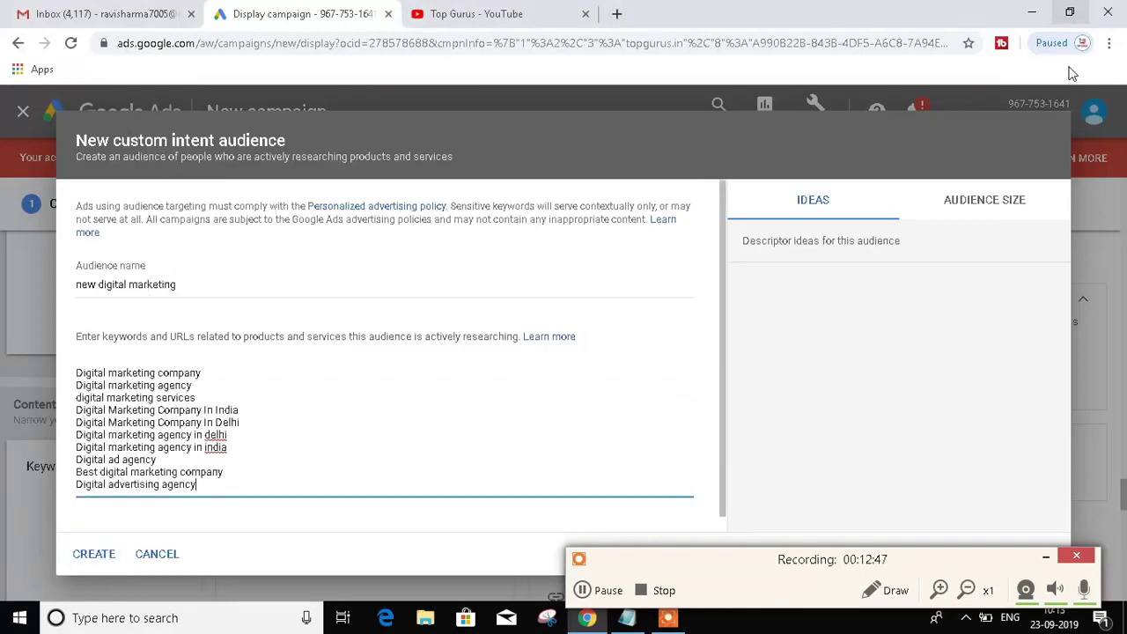
Check the audience's estimated size, age and gender breakdown, and create the custom intent audience, dismissing the notice.
click(994, 219)
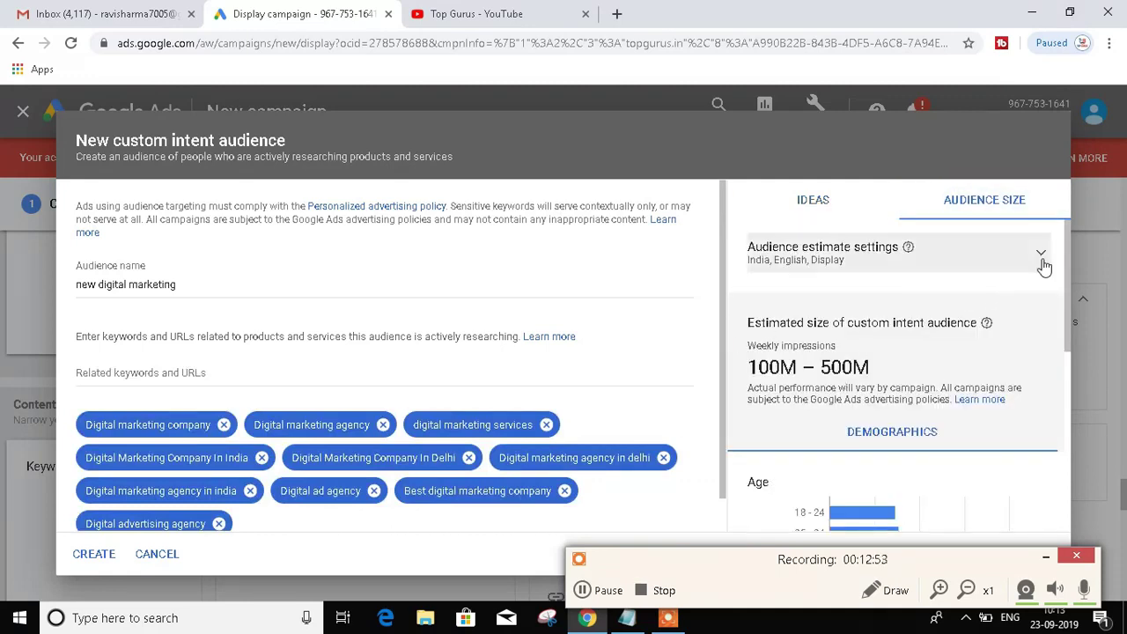
mouse_move(1071, 241)
mouse_down()
mouse_move(1068, 328)
mouse_move(1066, 251)
mouse_up()
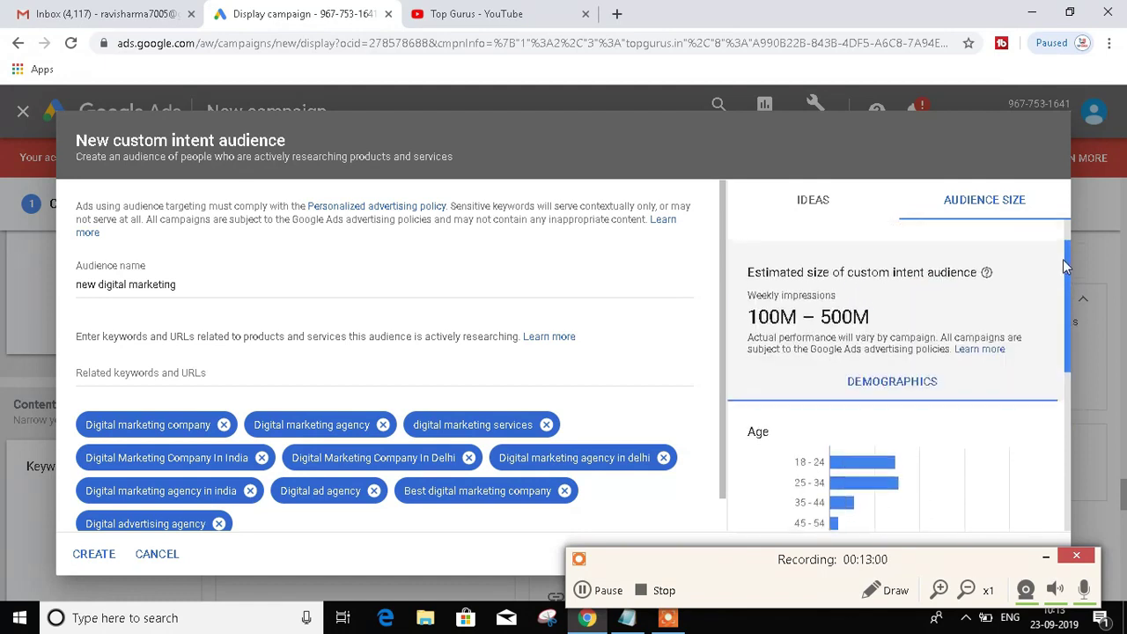
click(1044, 560)
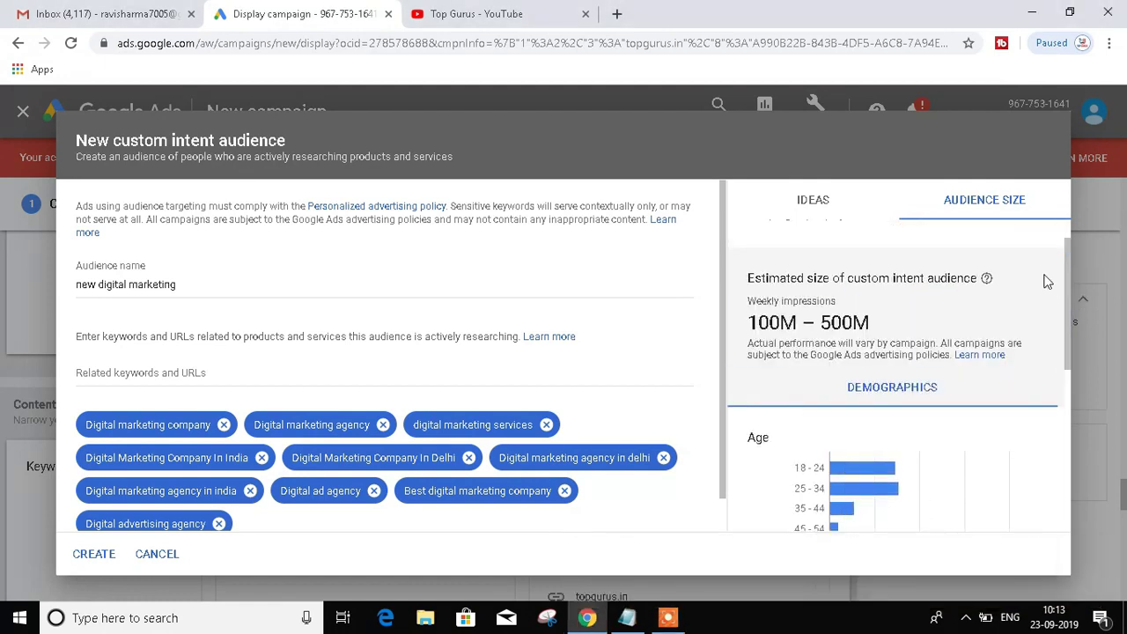
drag(1071, 304, 1068, 409)
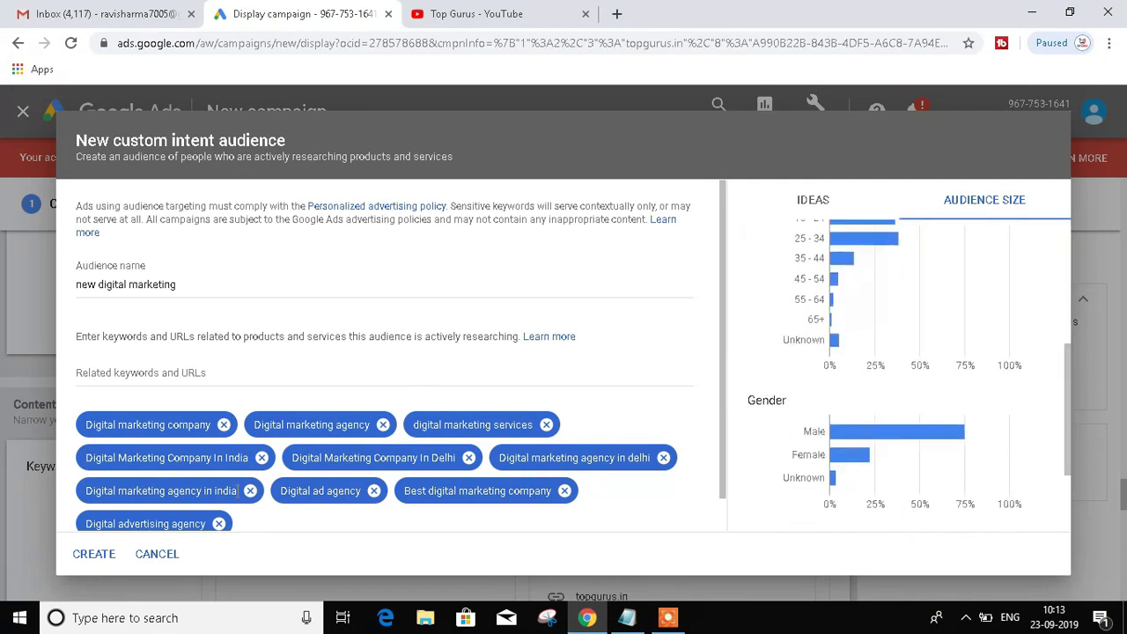
click(92, 553)
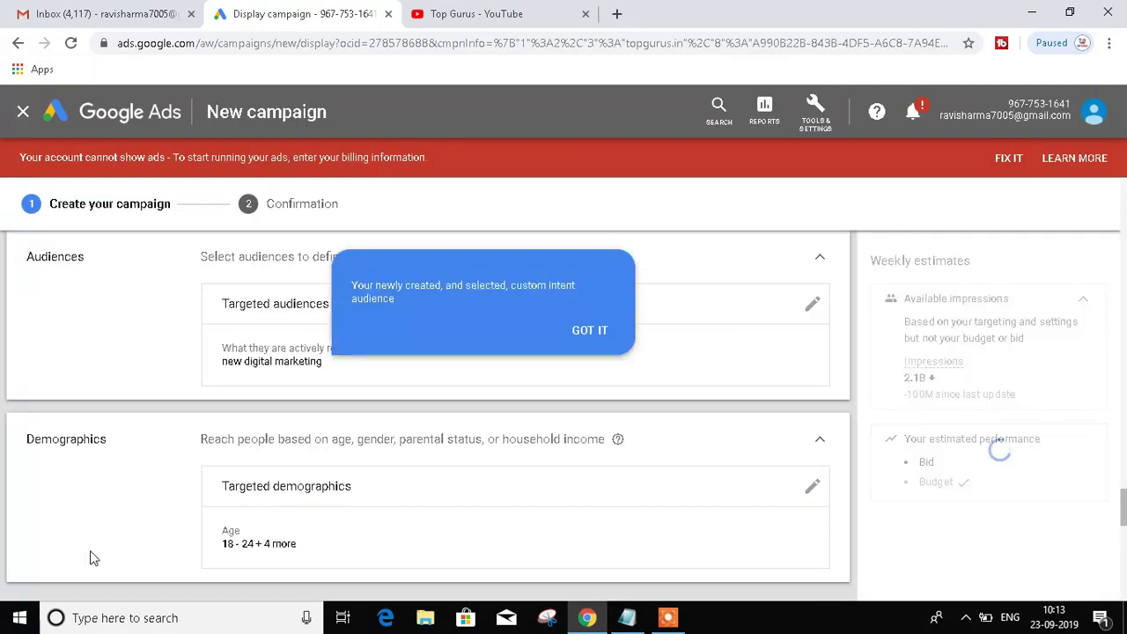
click(590, 333)
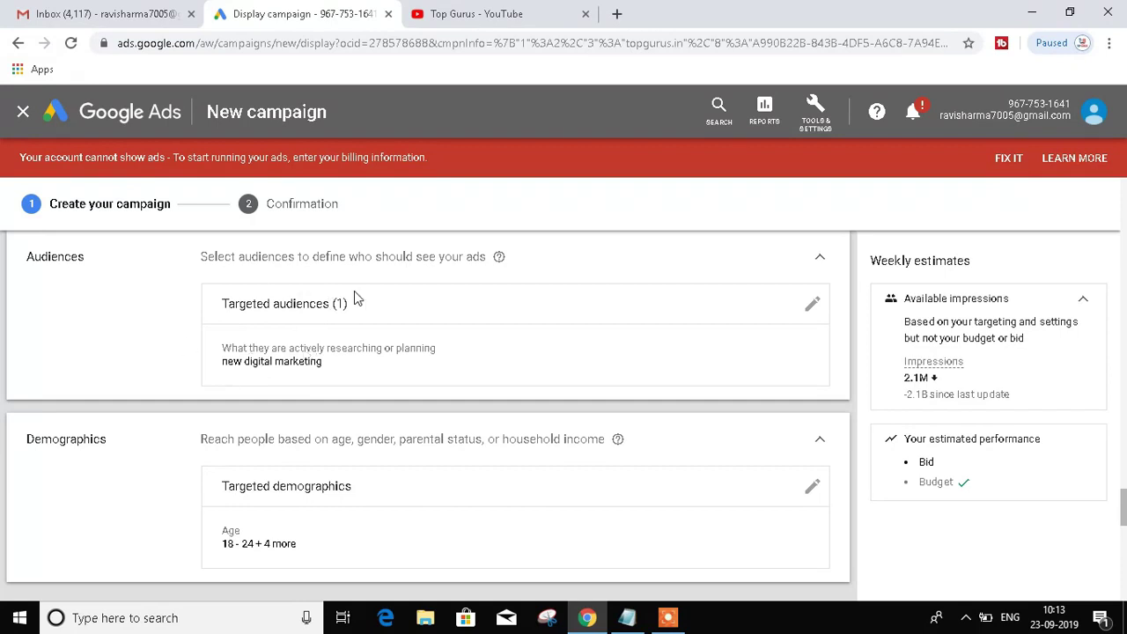
Edit the targeted audiences and add the in-market audiences Education and Employment to the selection.
click(810, 307)
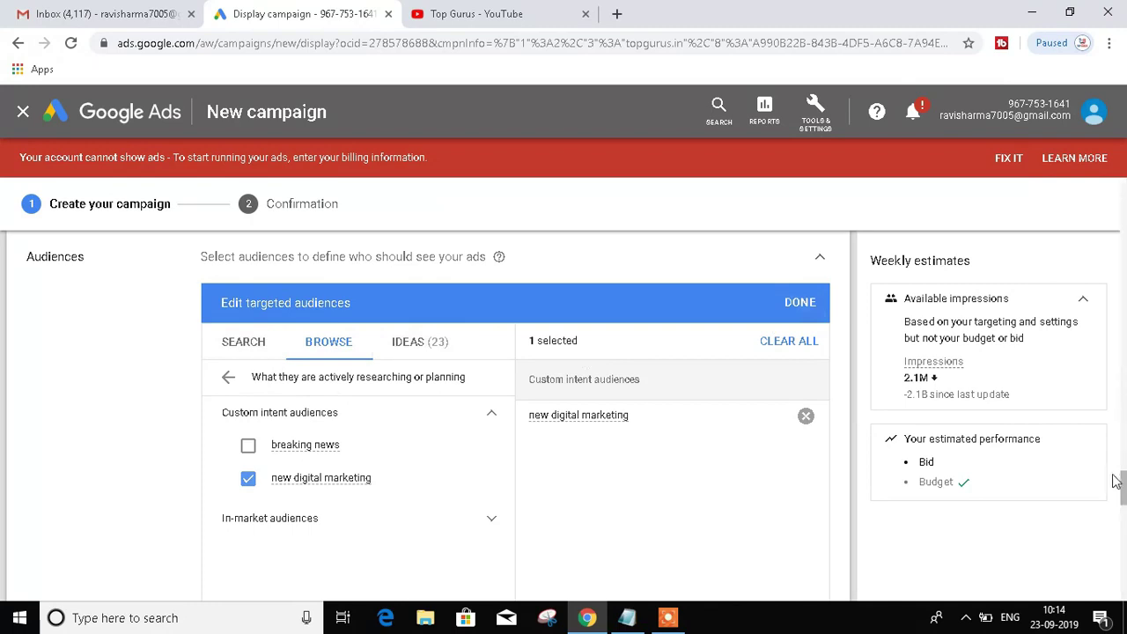
mouse_move(1118, 482)
mouse_down()
mouse_move(1123, 514)
mouse_move(1123, 488)
mouse_up()
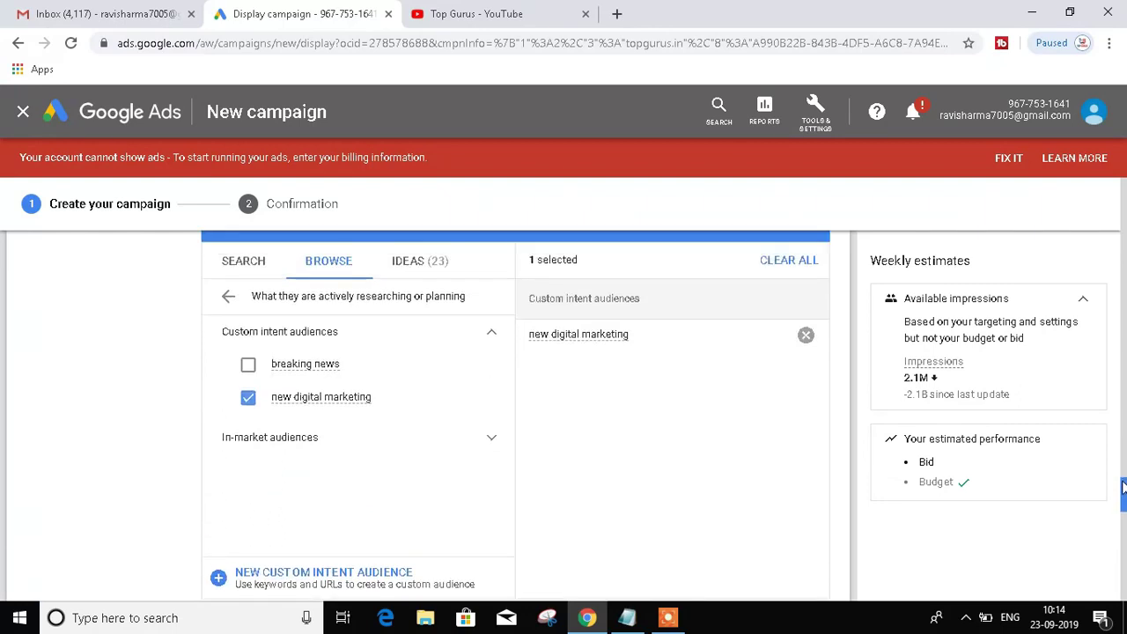
click(483, 456)
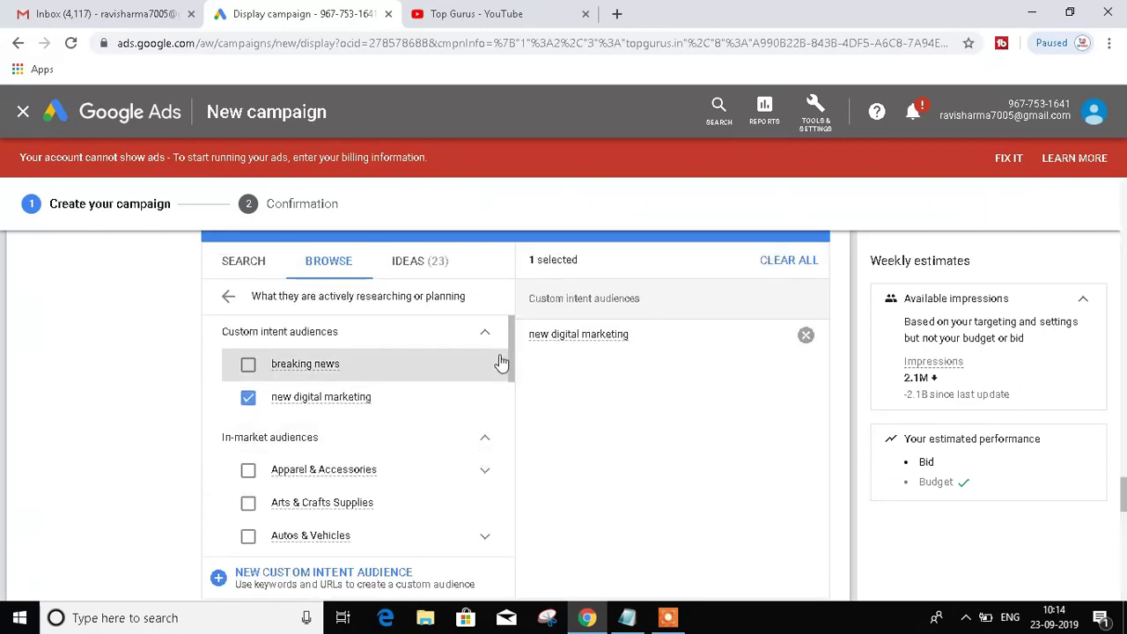
drag(510, 352, 511, 448)
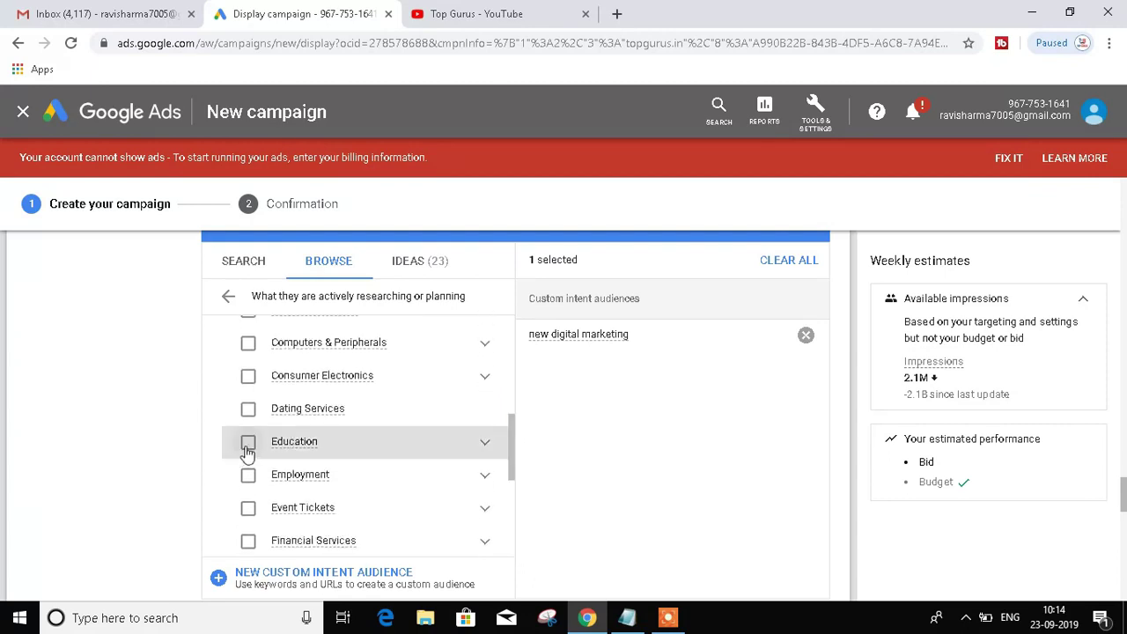
click(248, 448)
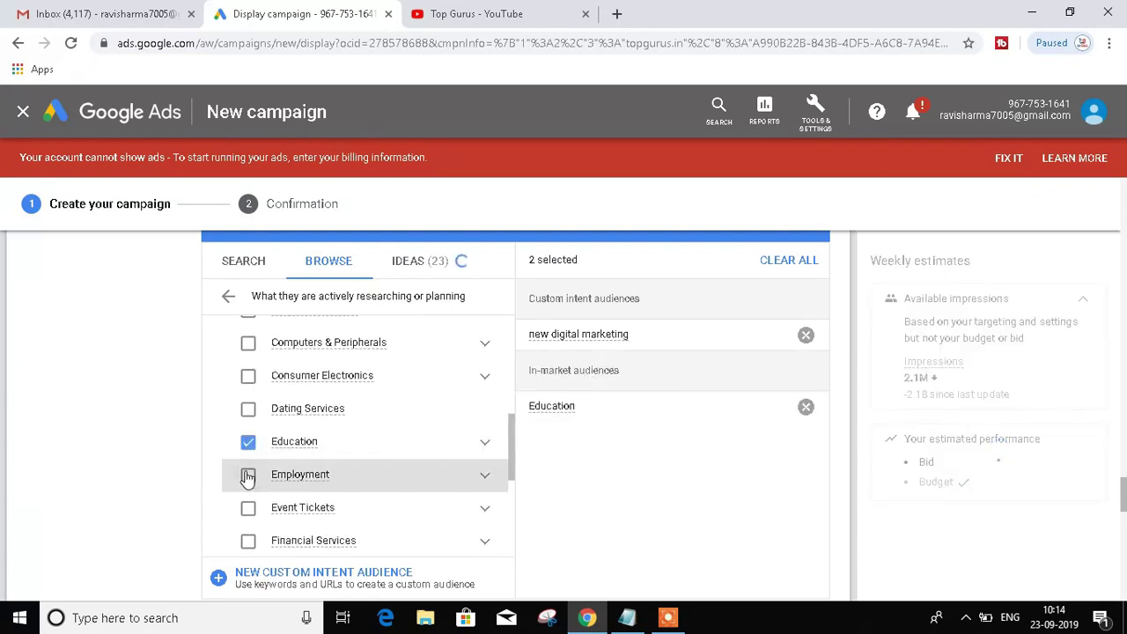
click(247, 476)
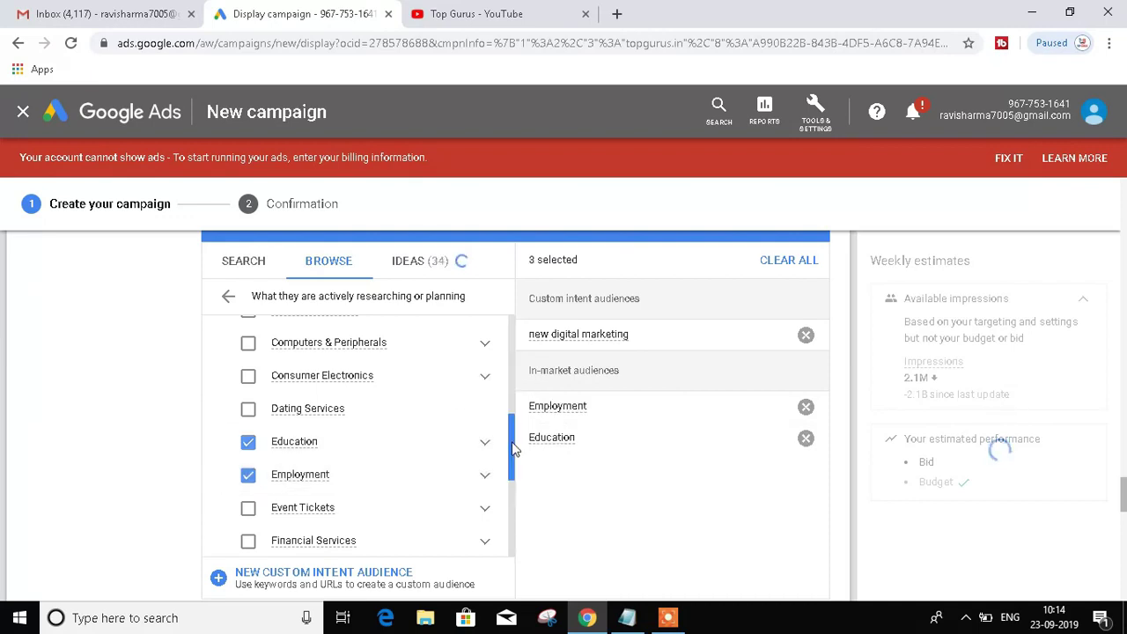
drag(513, 449, 517, 546)
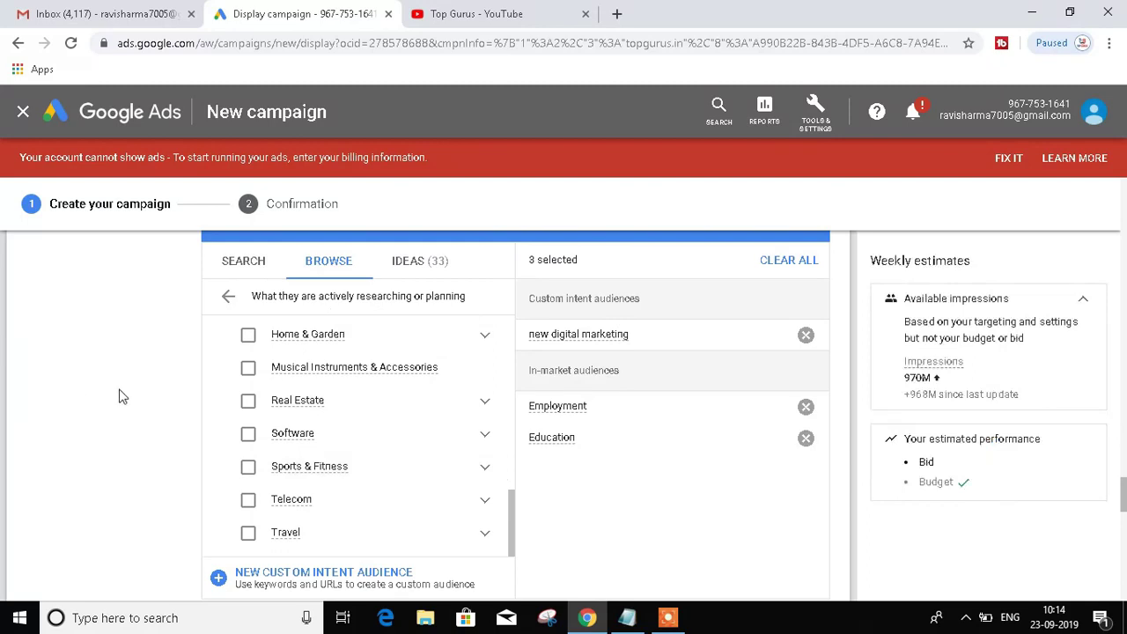
Review the affinity audience categories and add the suggested in-market audience Education Jobs to the selection.
click(229, 298)
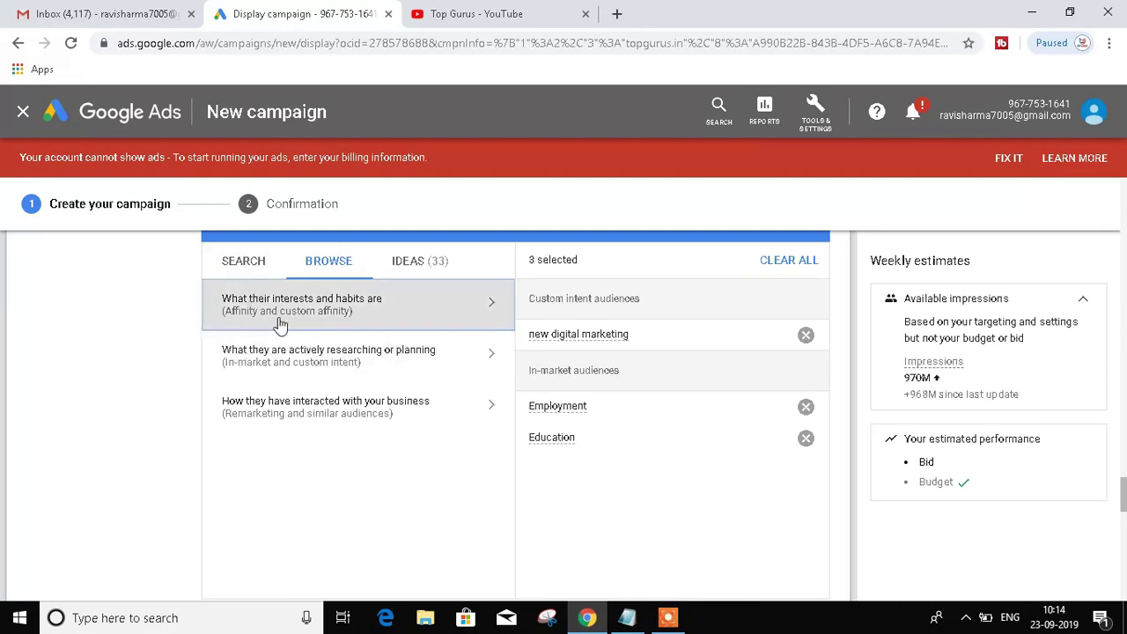
click(484, 306)
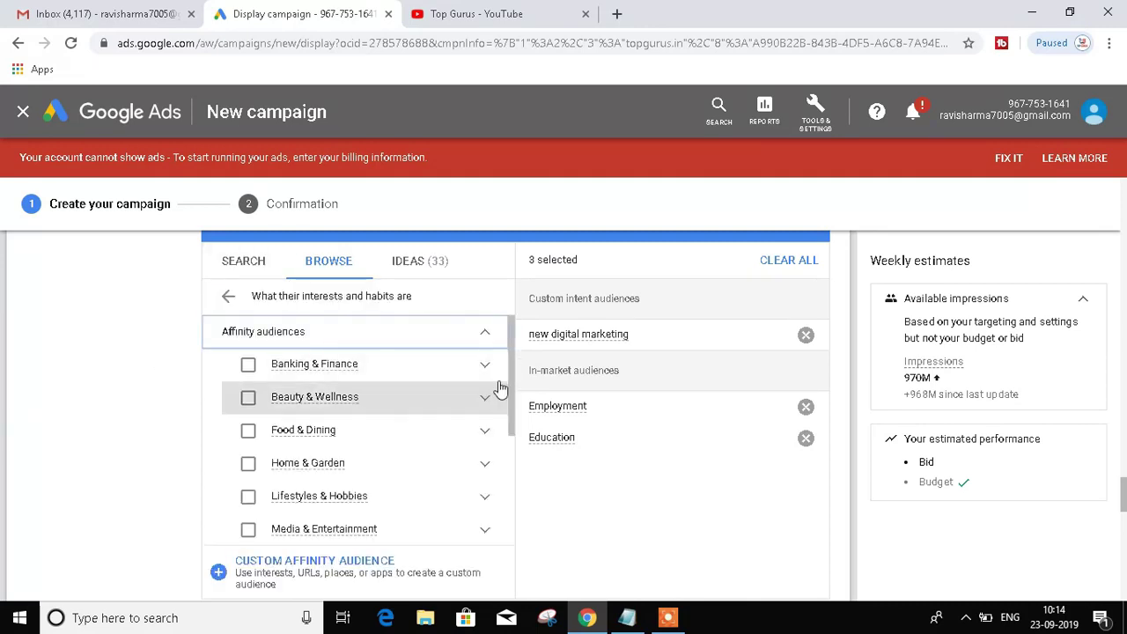
drag(513, 361, 518, 587)
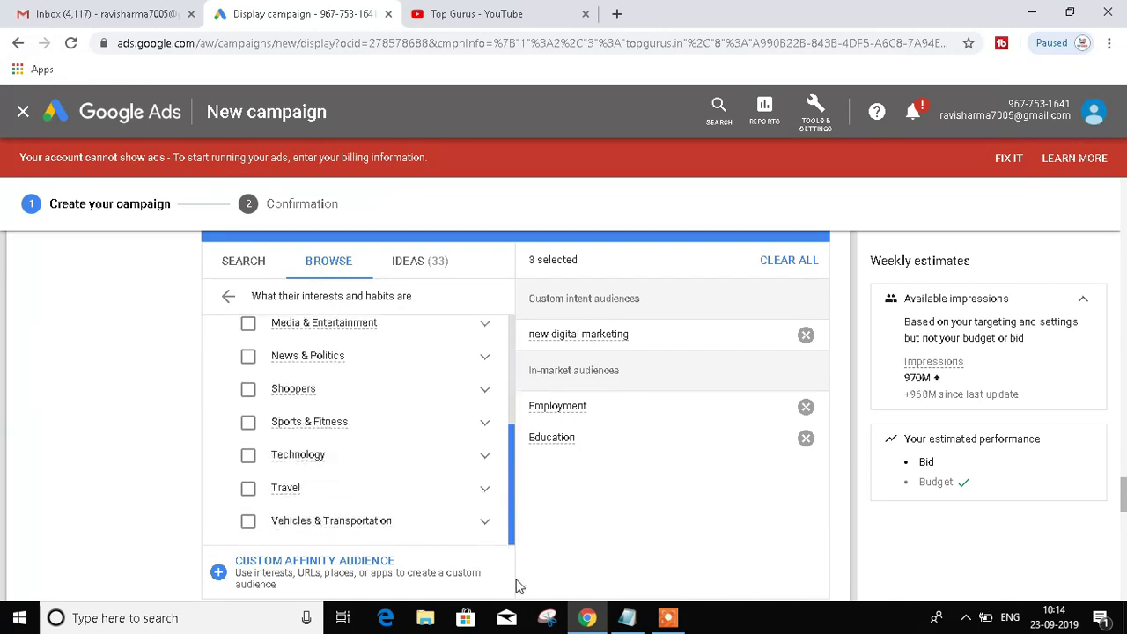
drag(521, 469, 516, 284)
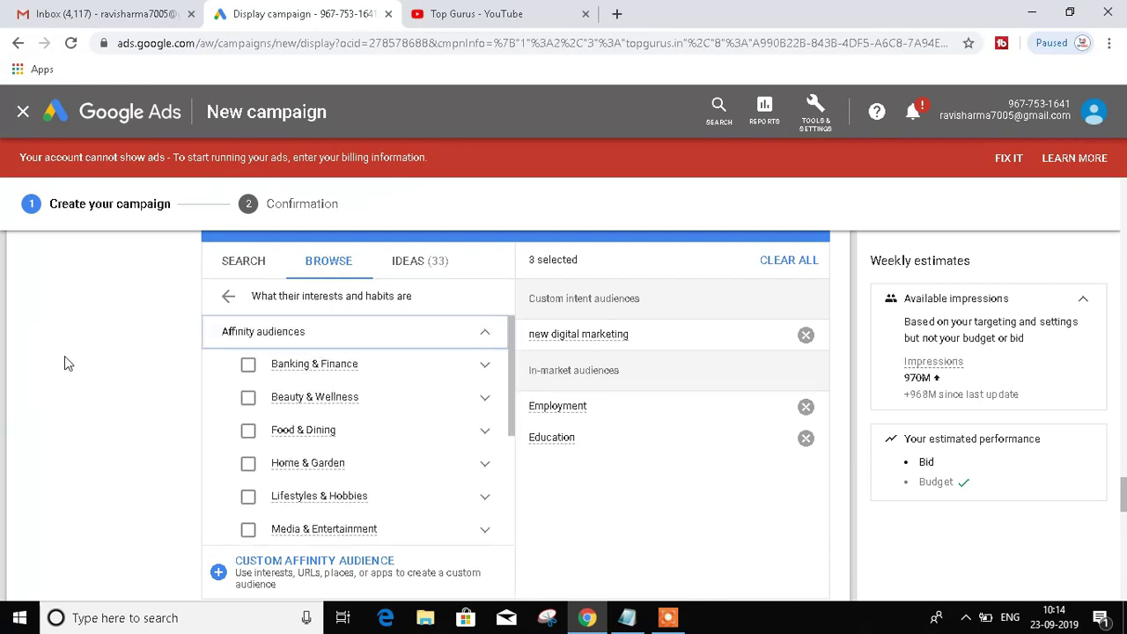
click(431, 268)
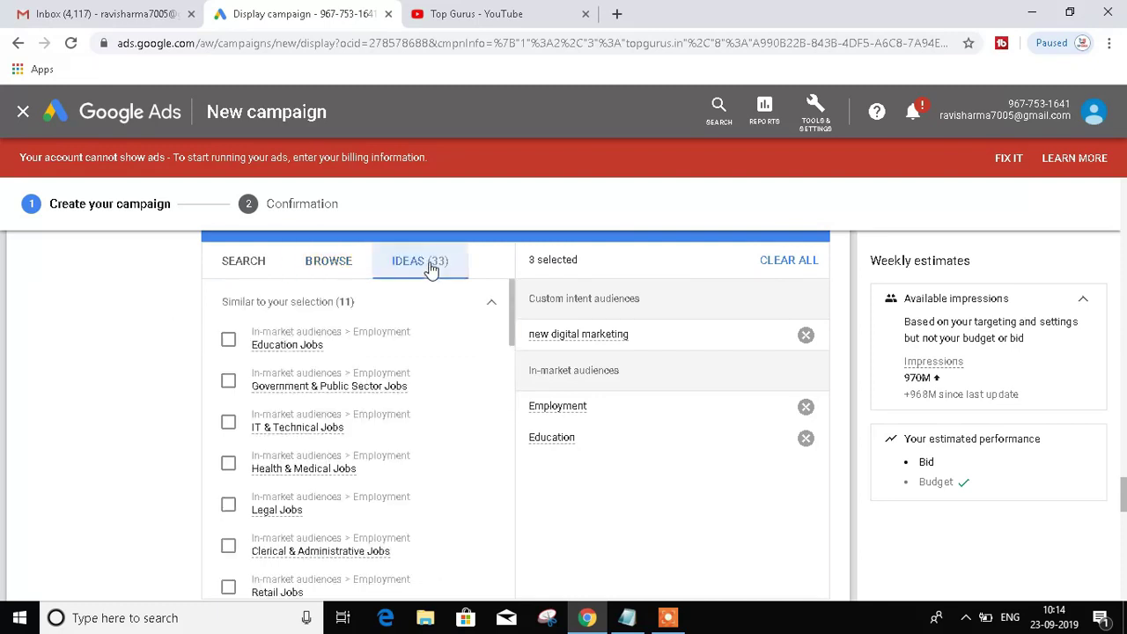
click(229, 341)
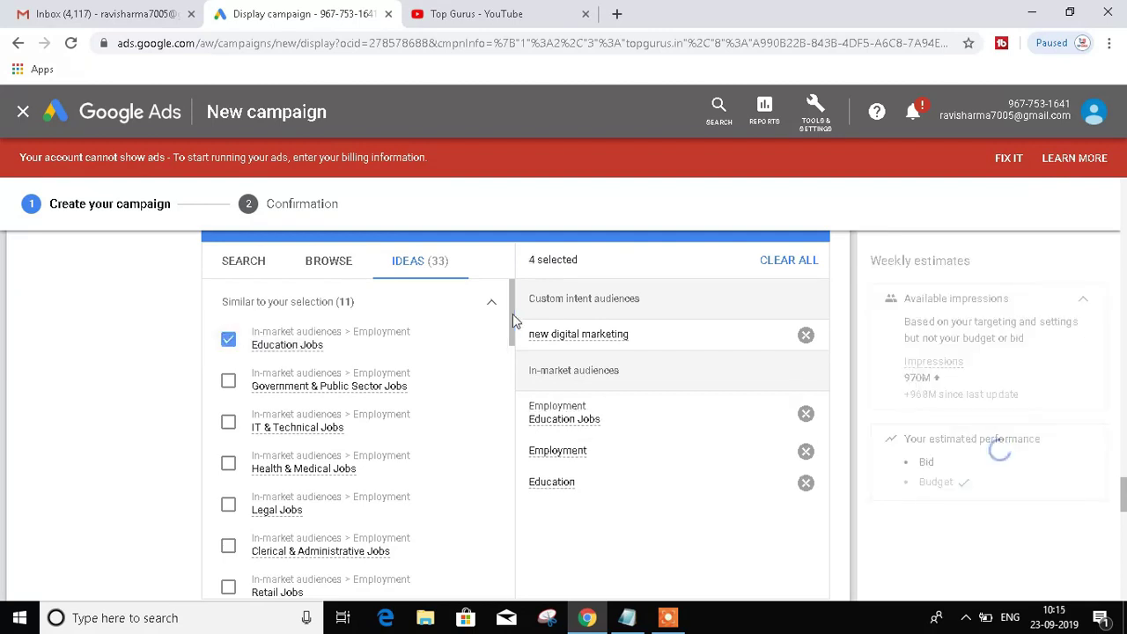
scroll(515, 364, down, 2)
drag(515, 364, 516, 231)
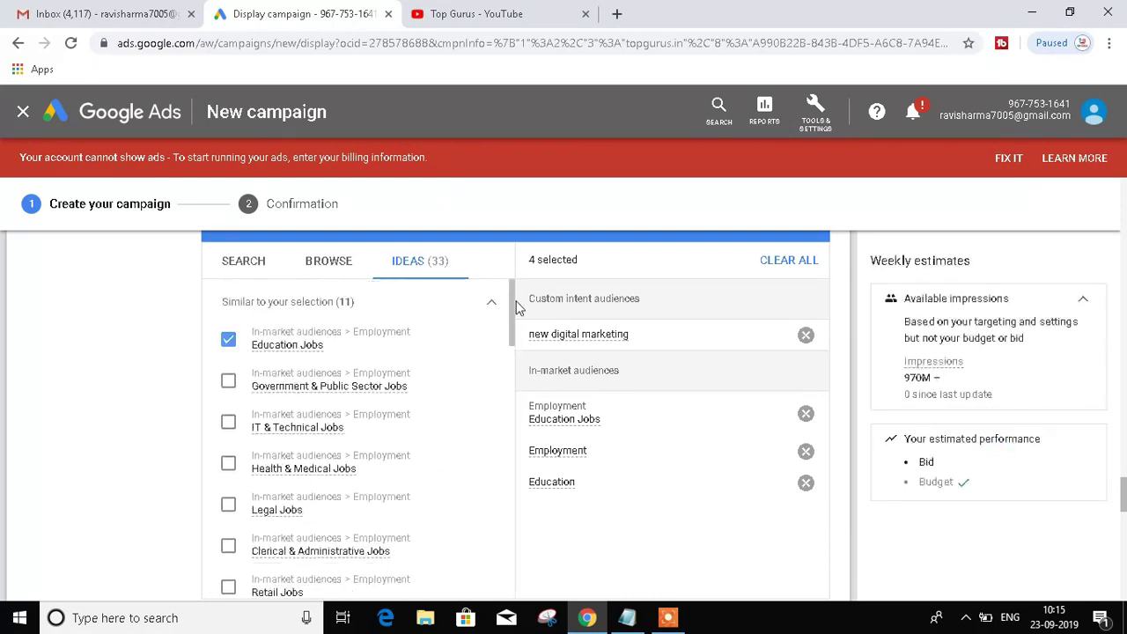
click(243, 263)
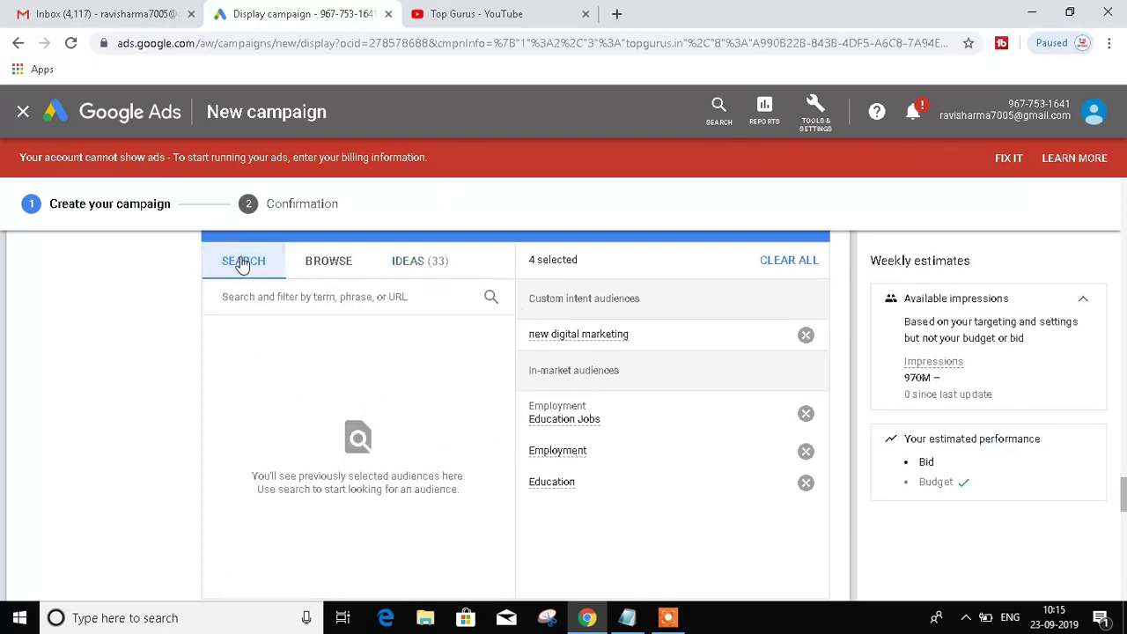
click(284, 296)
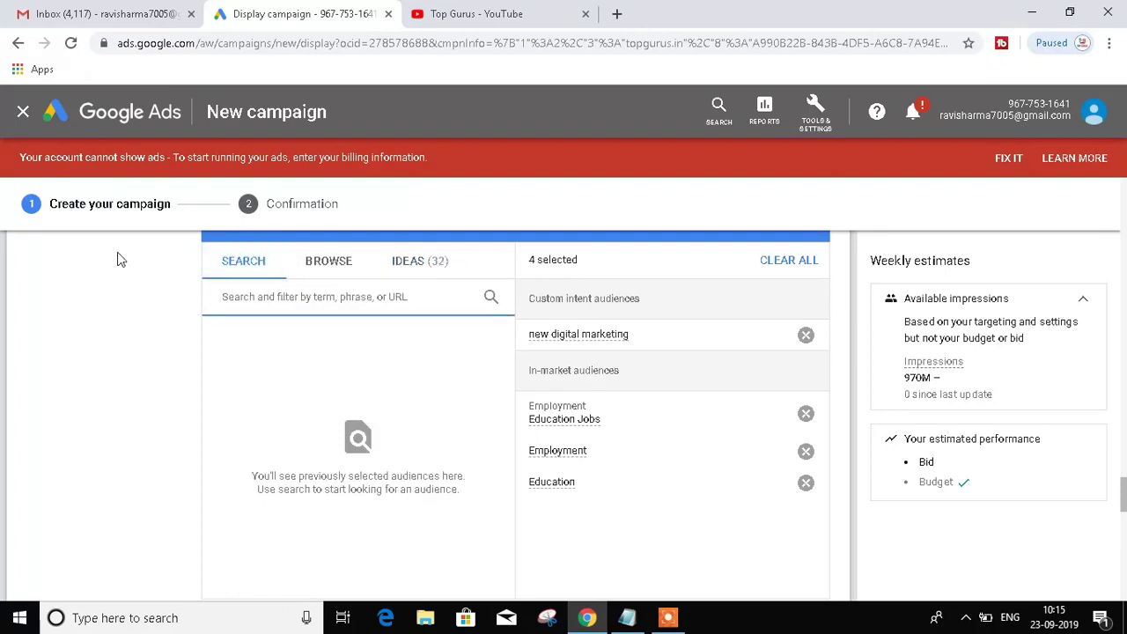
click(837, 348)
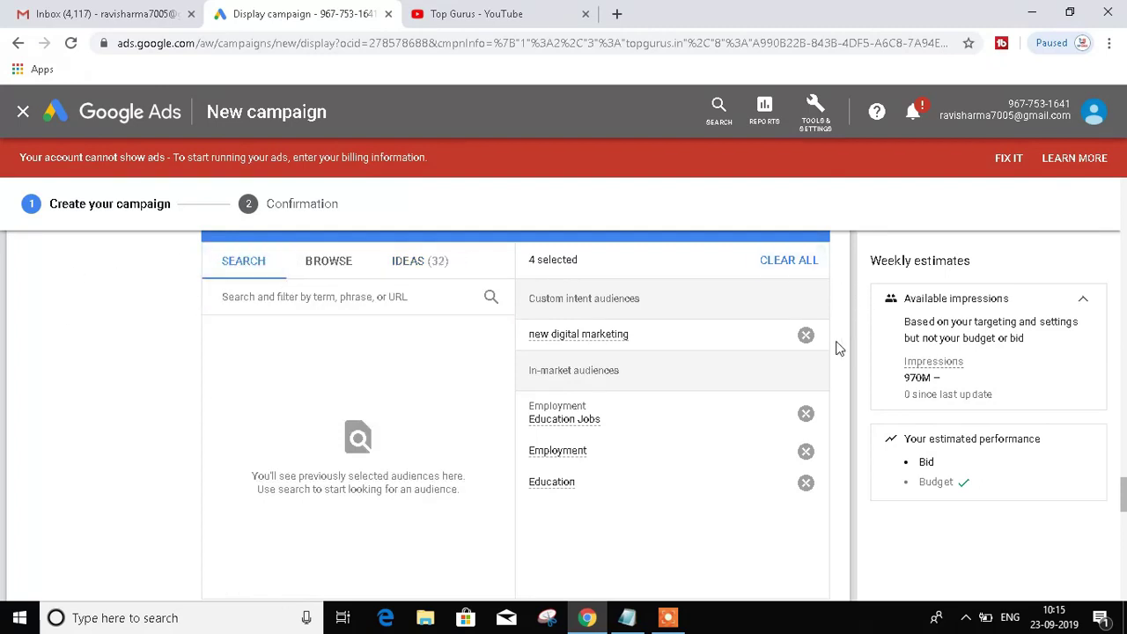
Set the ad group's viewable CPM bid to ₹5.
scroll(837, 349, down, 4)
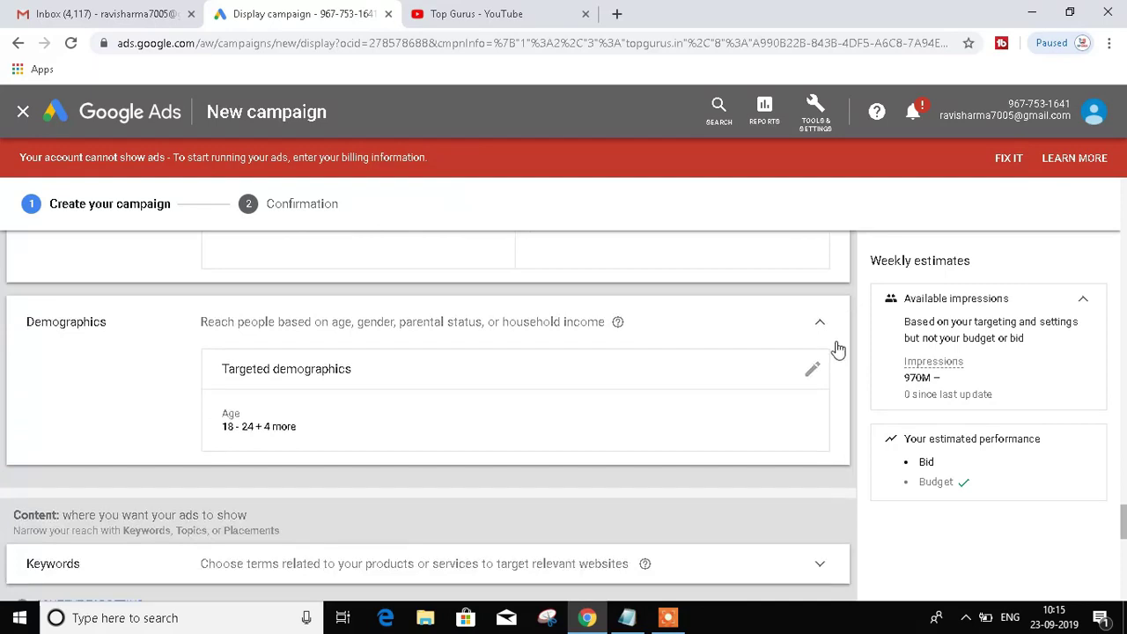
scroll(837, 349, down, 1)
scroll(837, 348, up, 2)
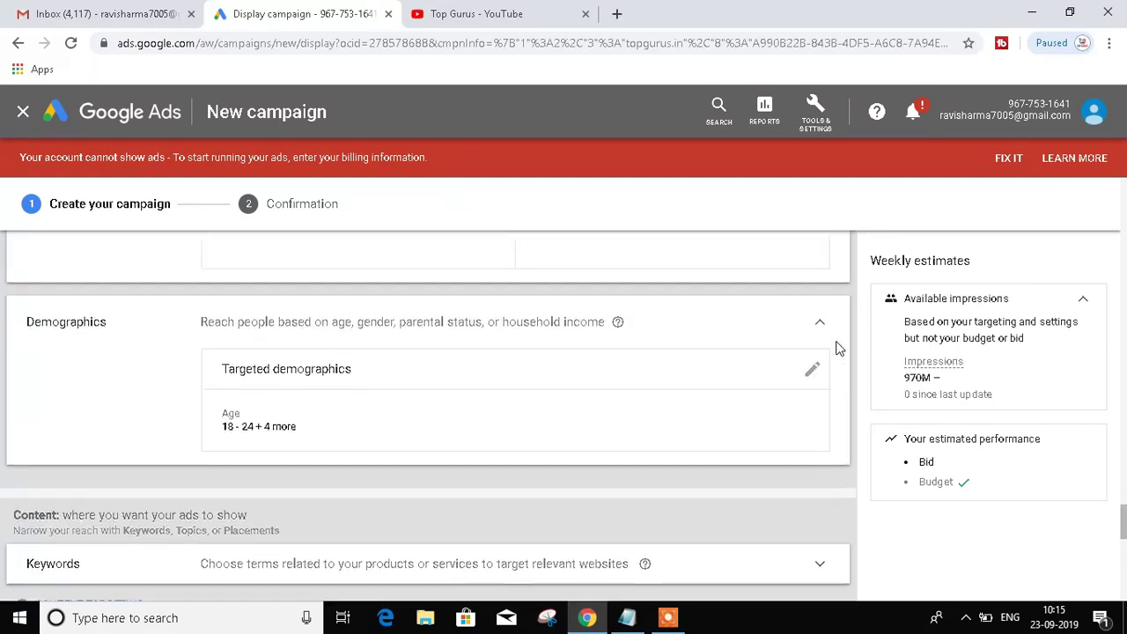
scroll(837, 350, down, 2)
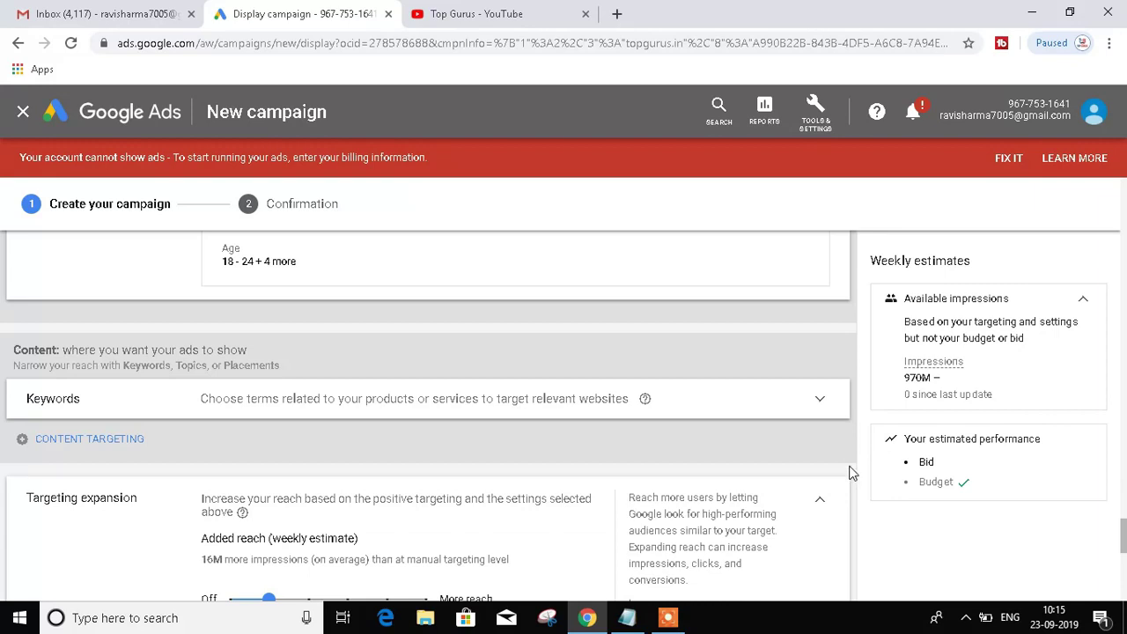
scroll(851, 473, down, 2)
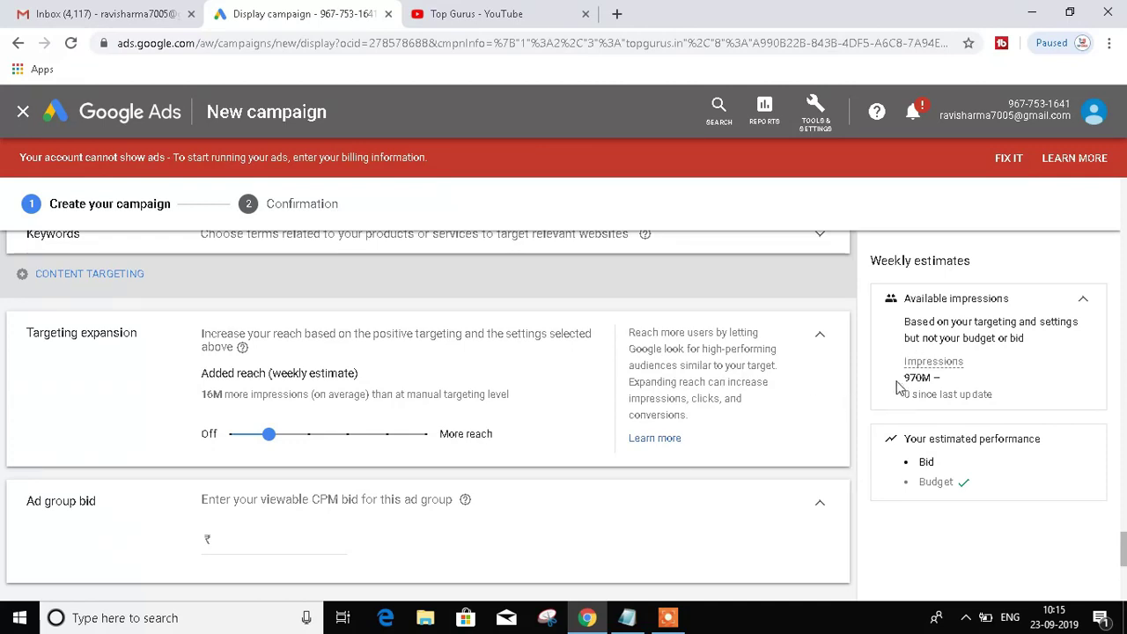
scroll(853, 451, down, 2)
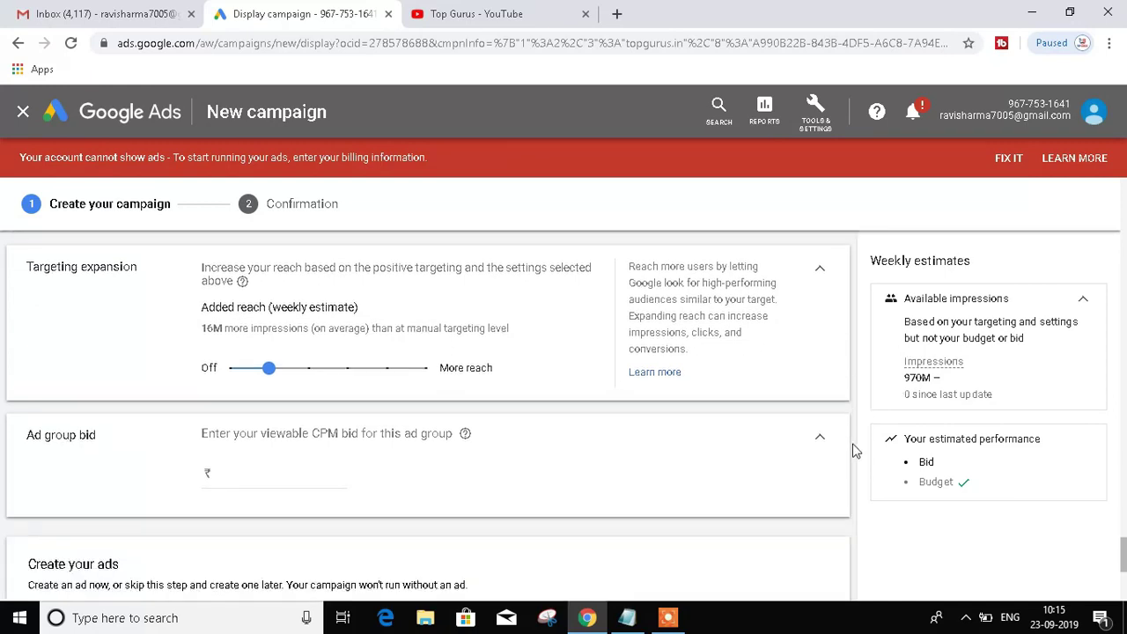
click(250, 369)
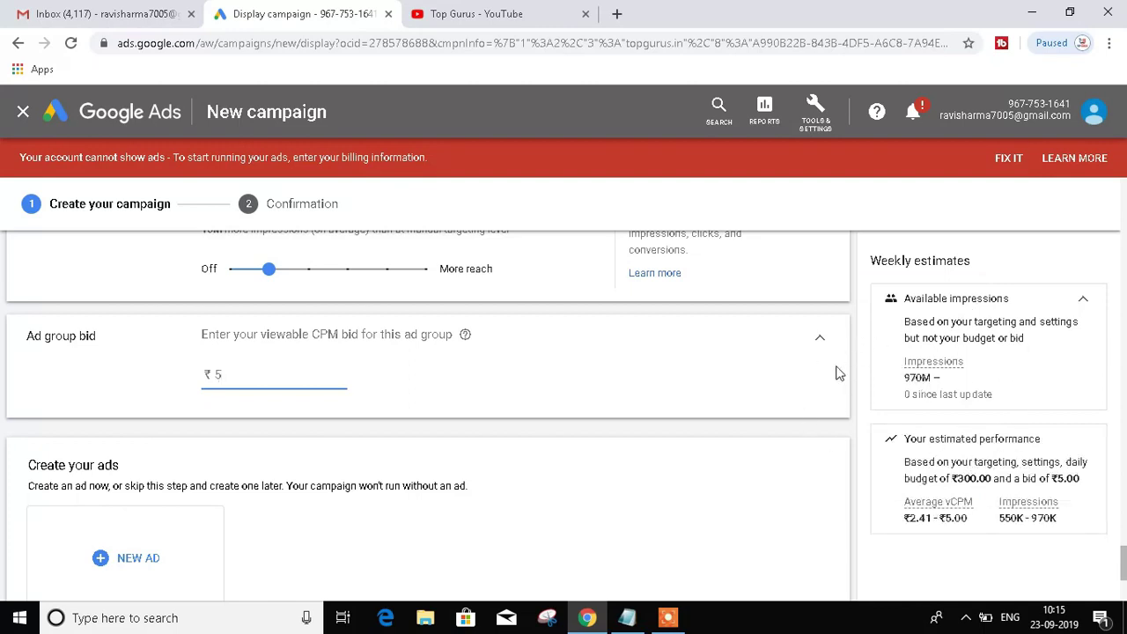
click(852, 408)
Start a new responsive display ad for the campaign.
scroll(852, 408, down, 2)
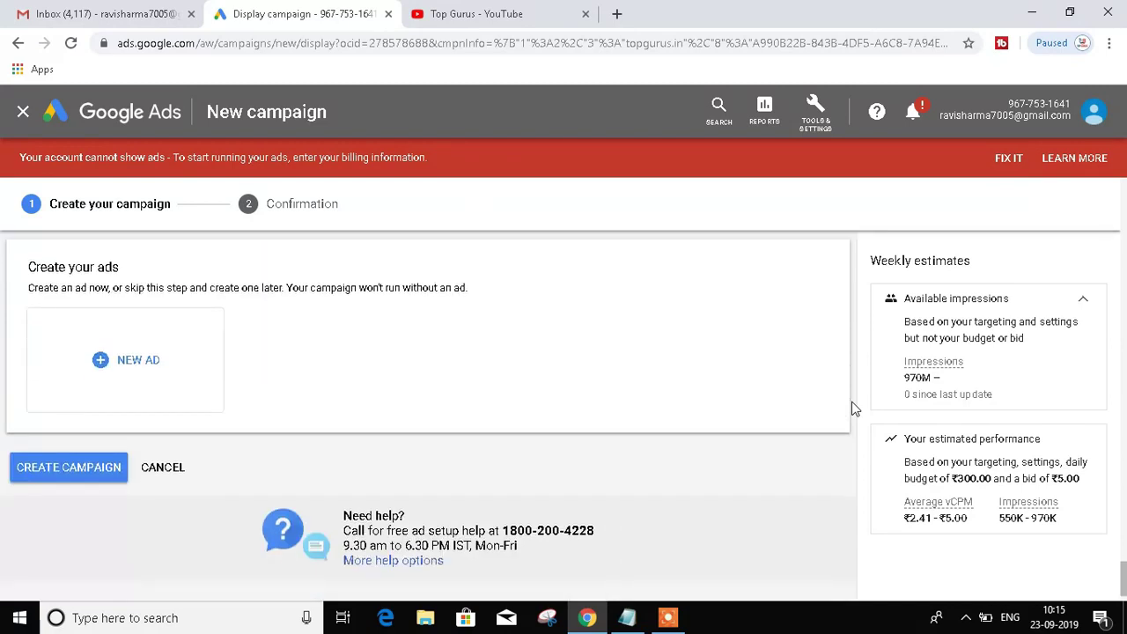
scroll(852, 408, up, 1)
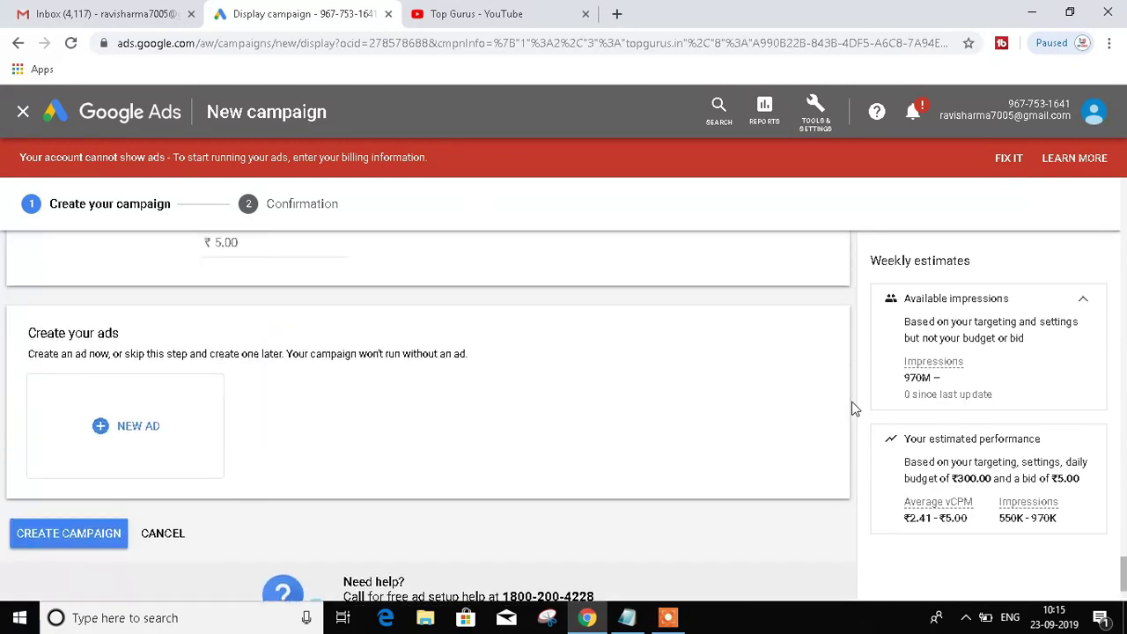
click(120, 431)
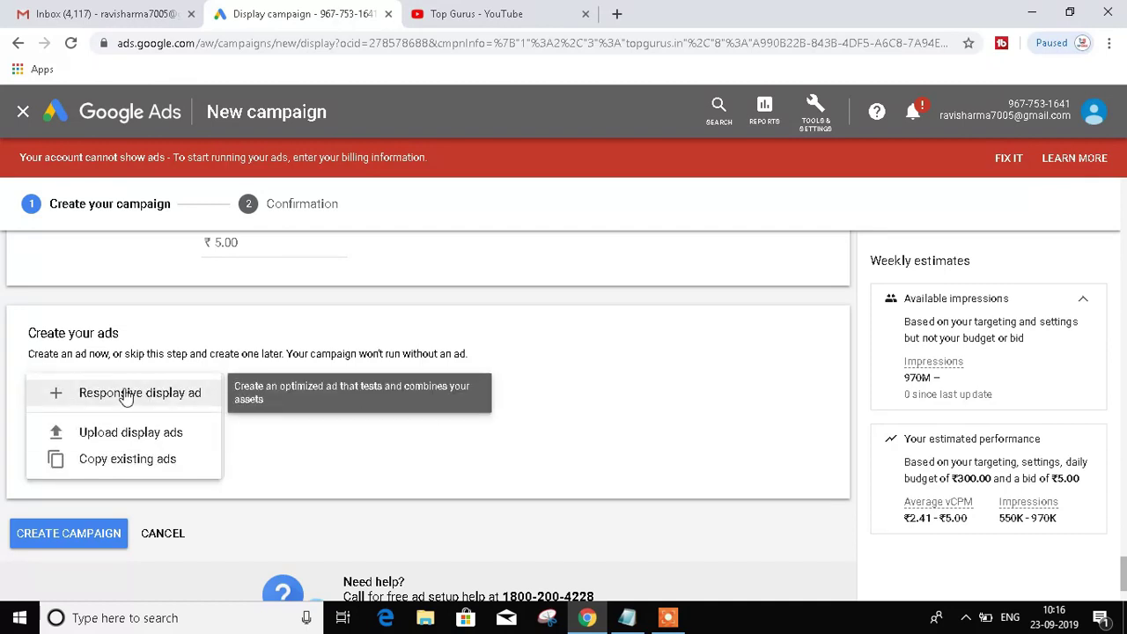
click(128, 397)
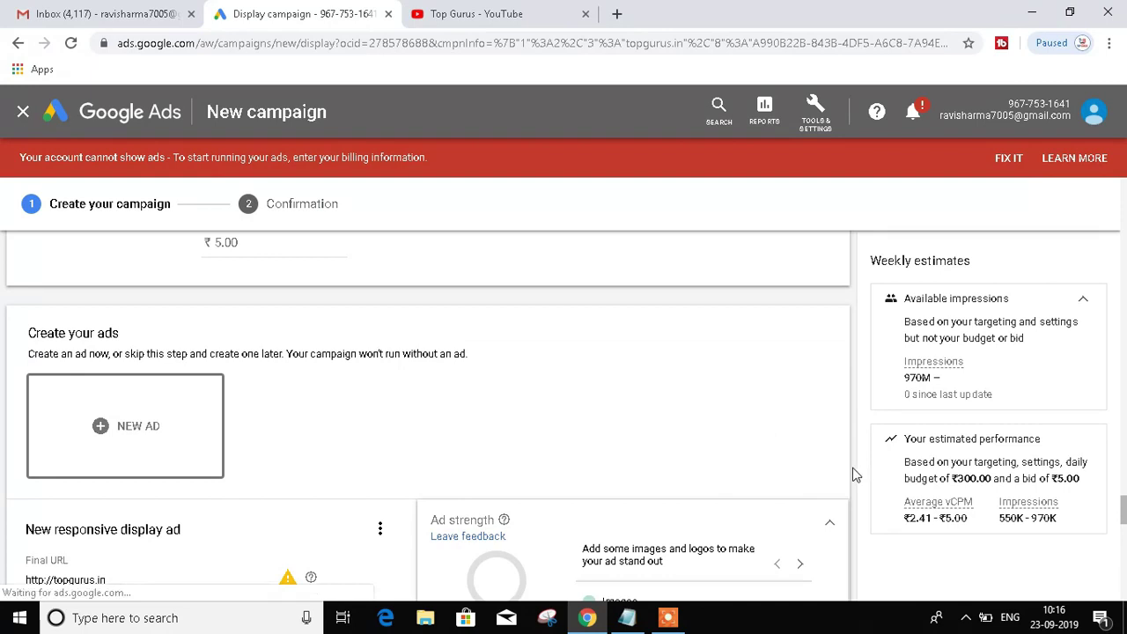
Choose the recently used 512 x 128 Top Gurus banner as the responsive ad's 4:1 logo.
scroll(852, 475, down, 2)
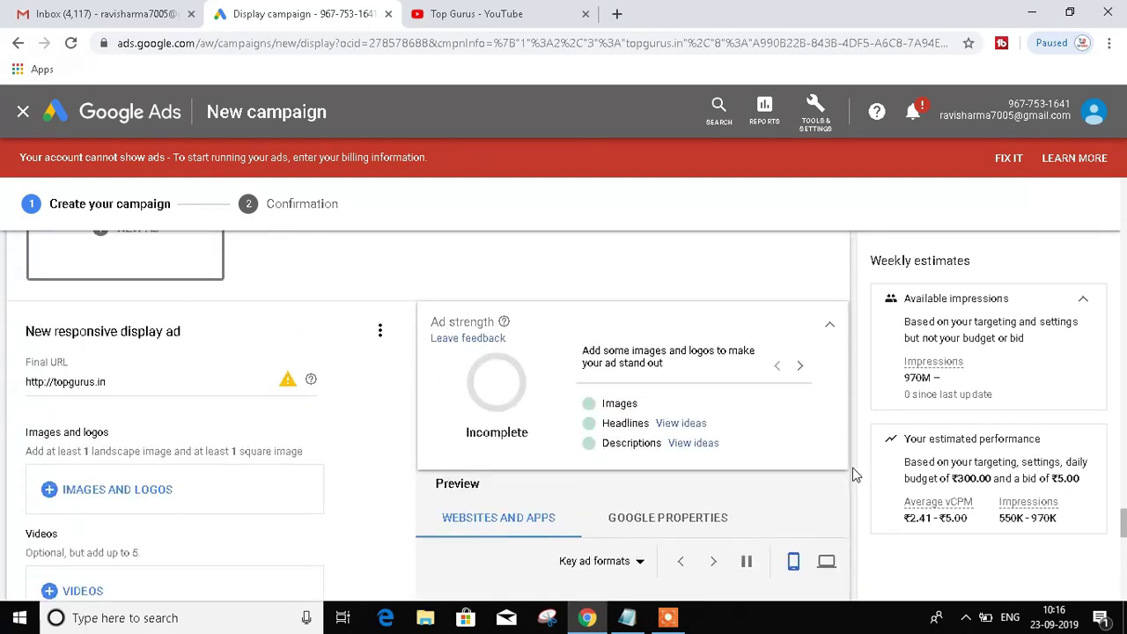
scroll(852, 475, down, 1)
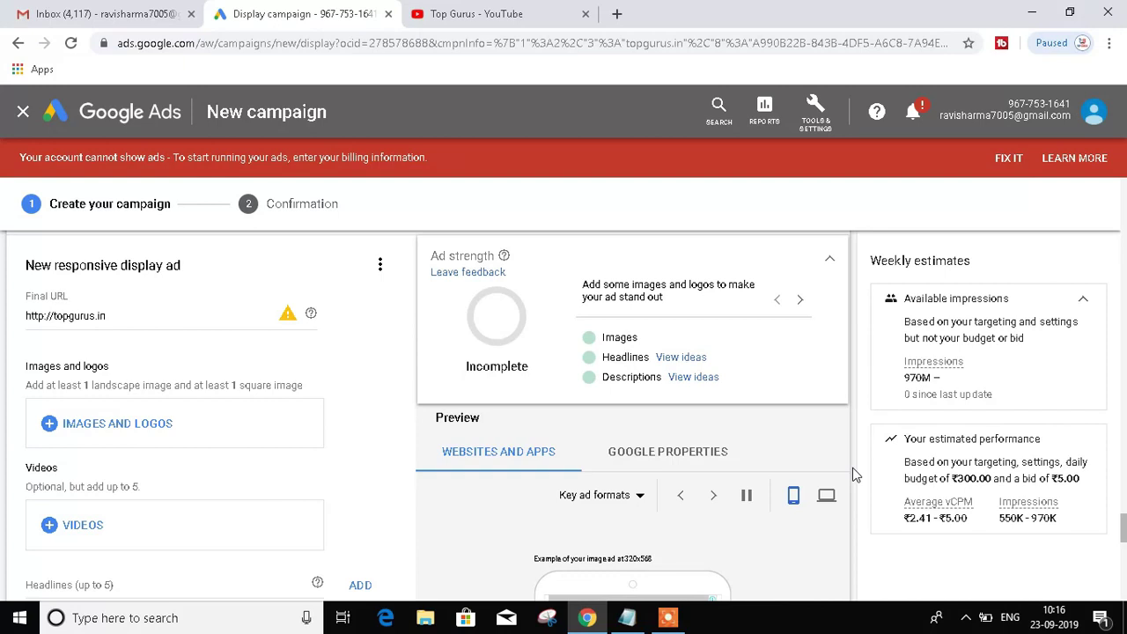
click(75, 422)
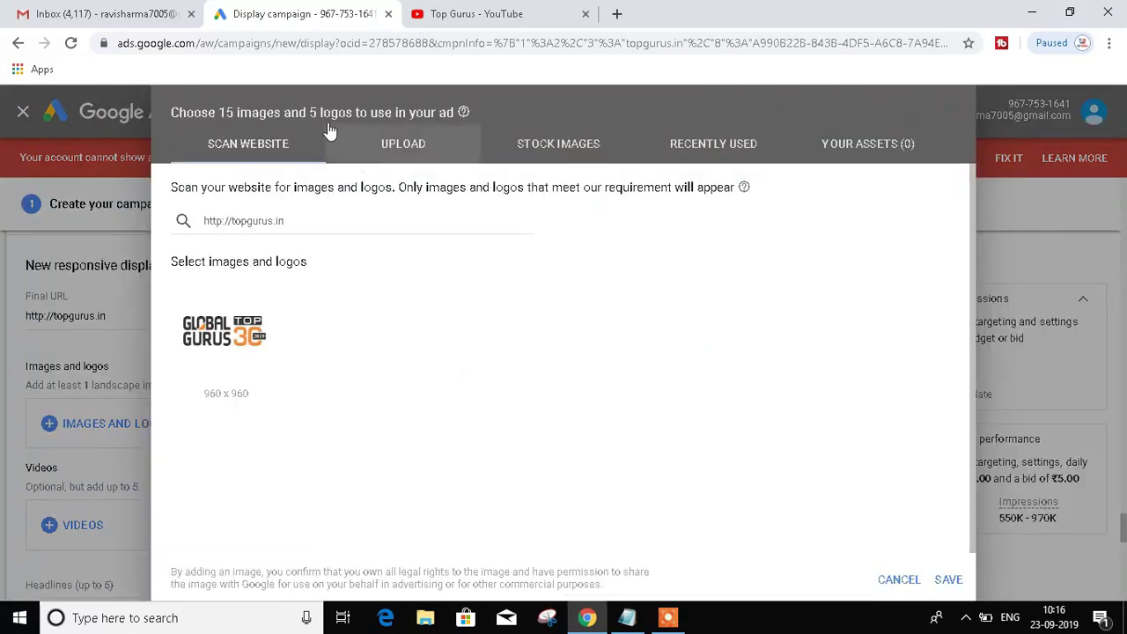
click(433, 145)
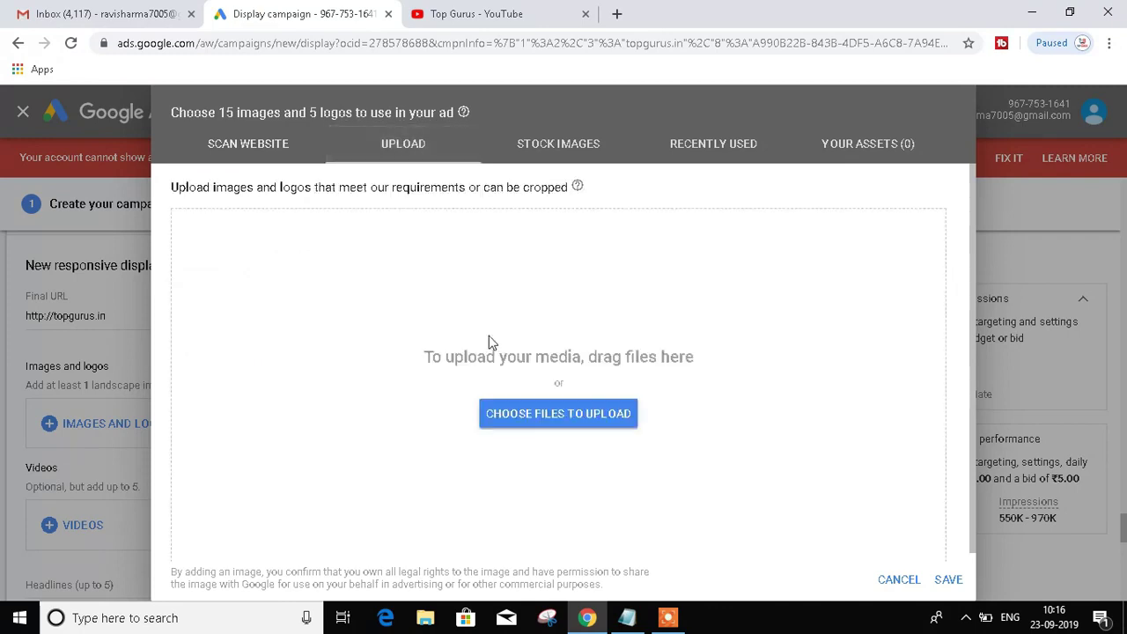
click(707, 150)
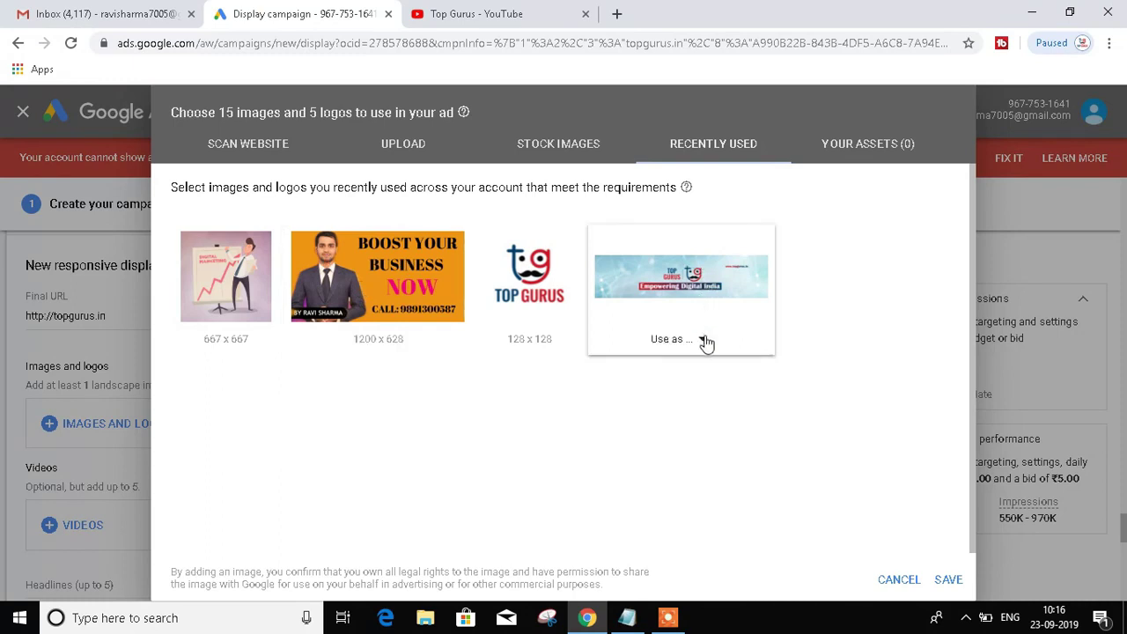
click(706, 342)
click(500, 433)
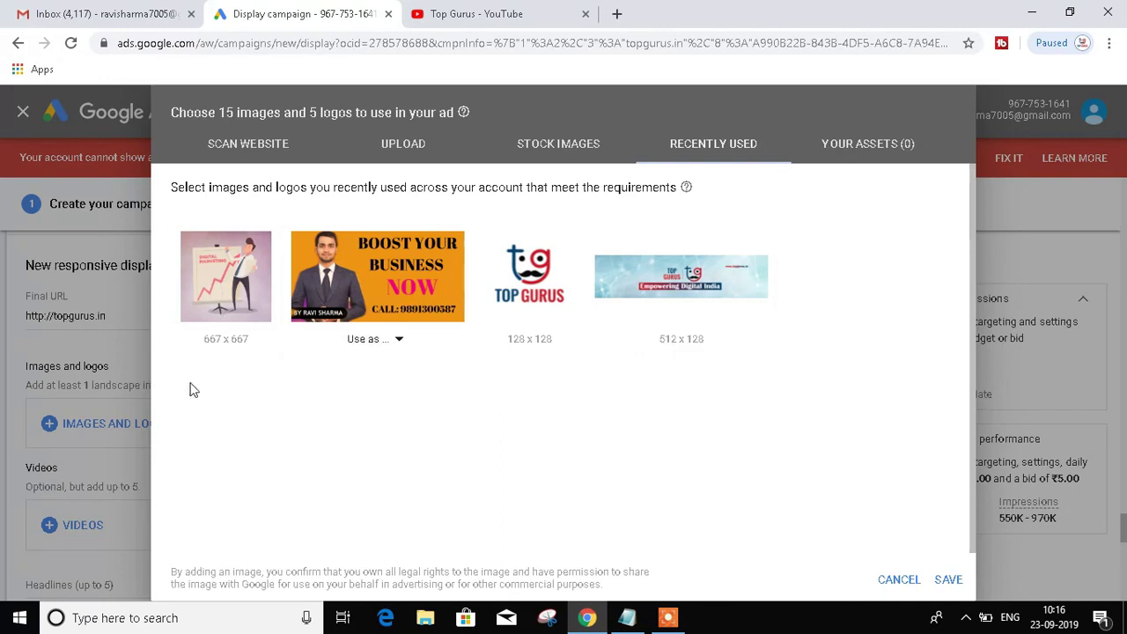
click(703, 341)
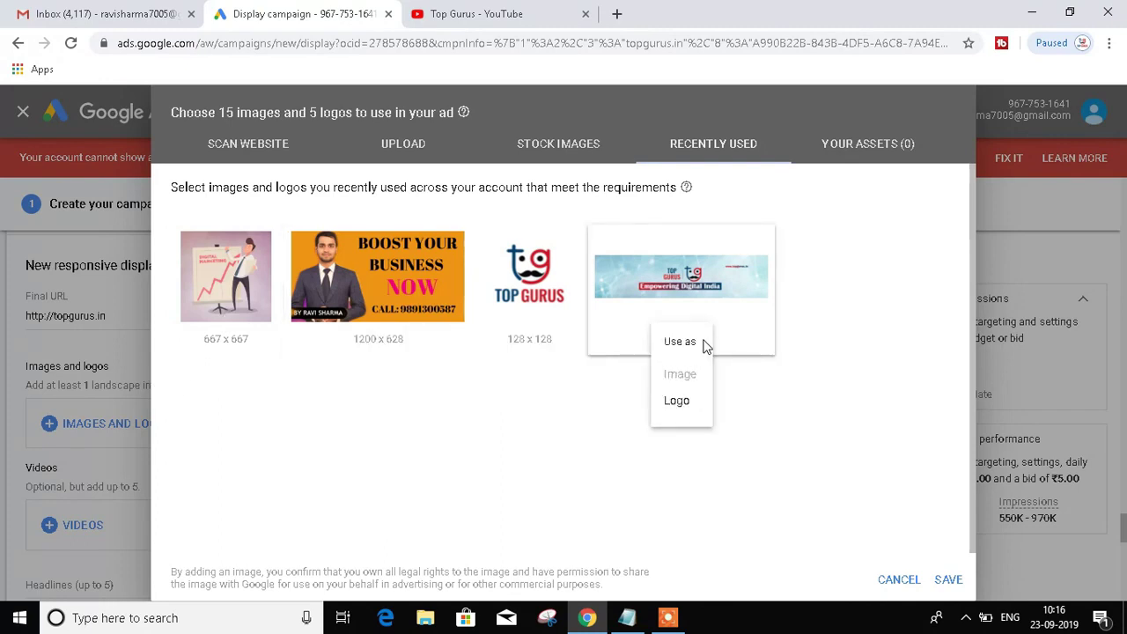
click(676, 402)
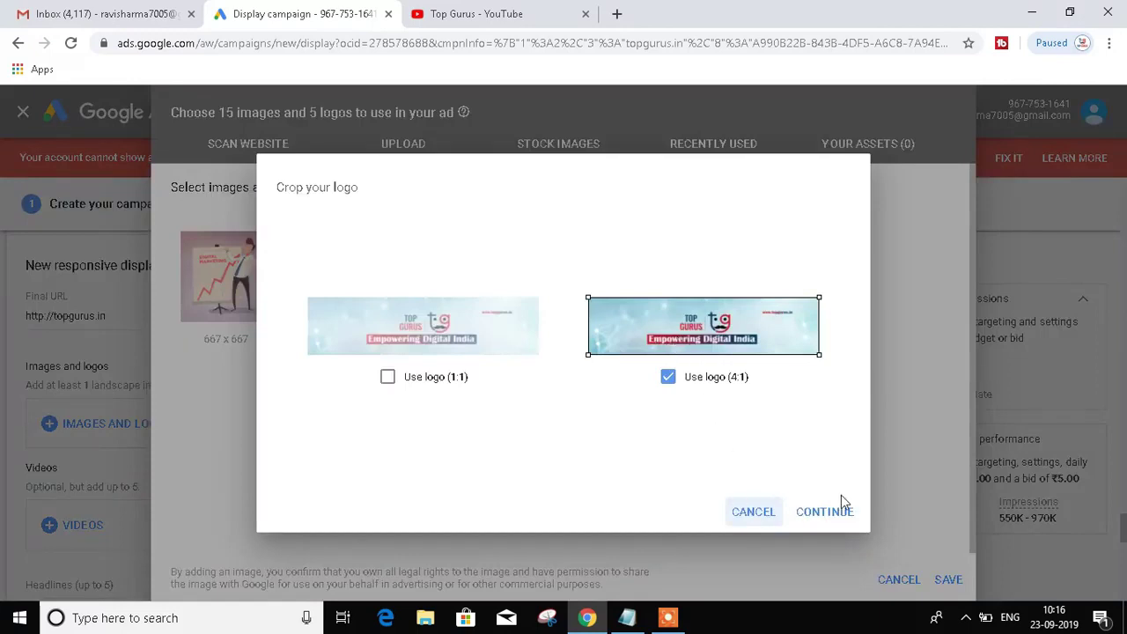
click(825, 512)
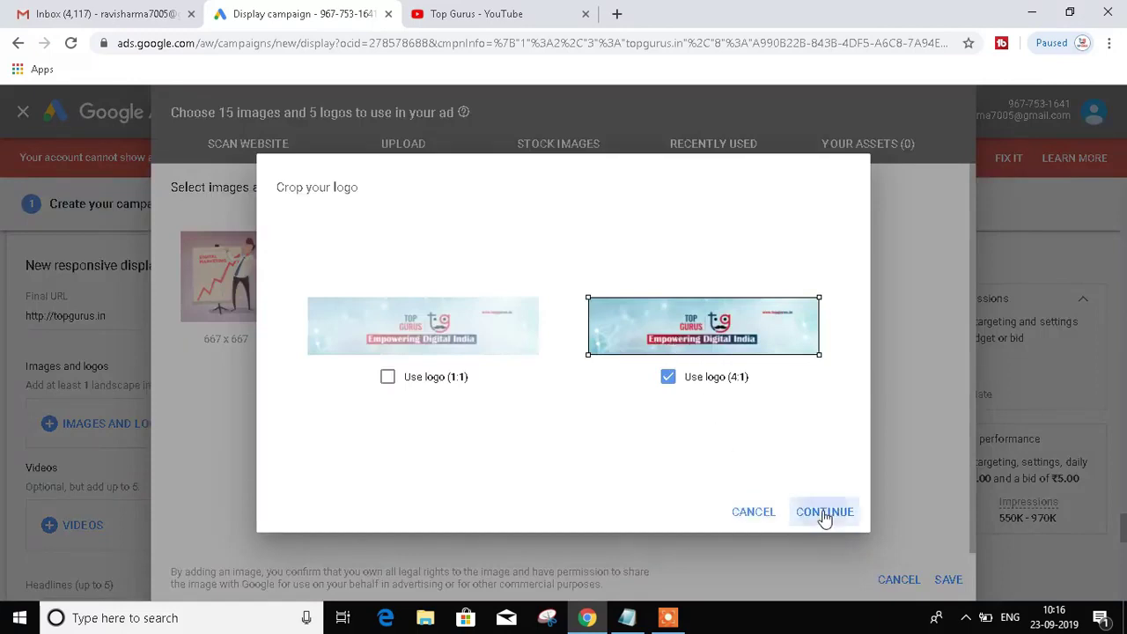
Use the recently used 128 x 128 Top Gurus logo as the ad's 1:1 logo.
click(553, 341)
click(528, 406)
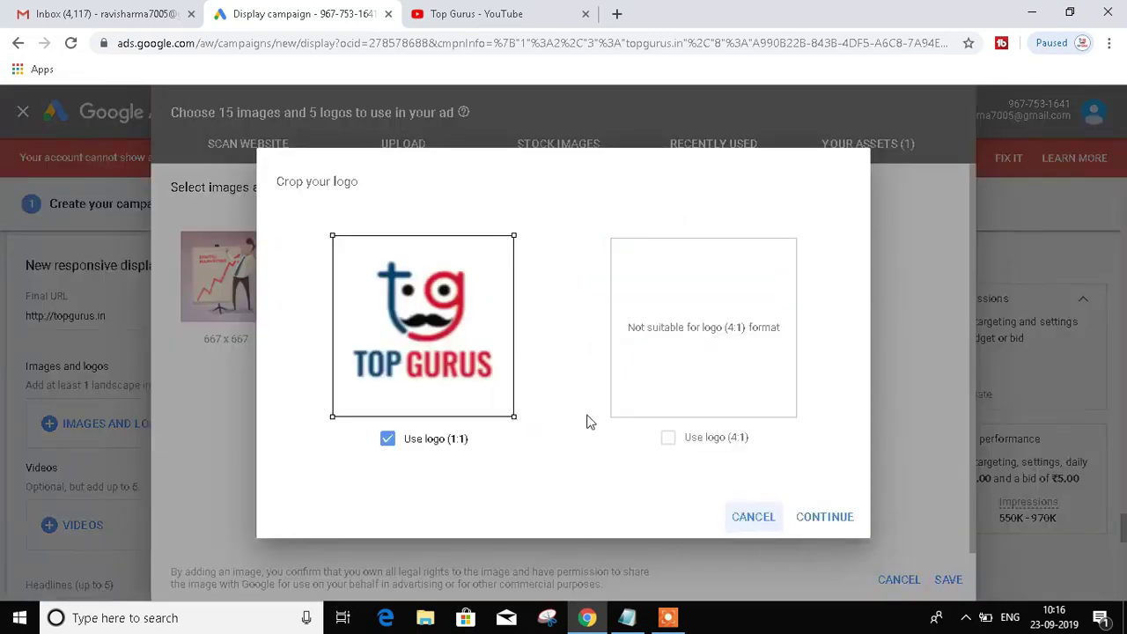
click(833, 520)
Use the 1200 x 628 "Boost Your Business Now" picture as the ad's landscape image (1.91:1).
mouse_move(354, 303)
click(404, 344)
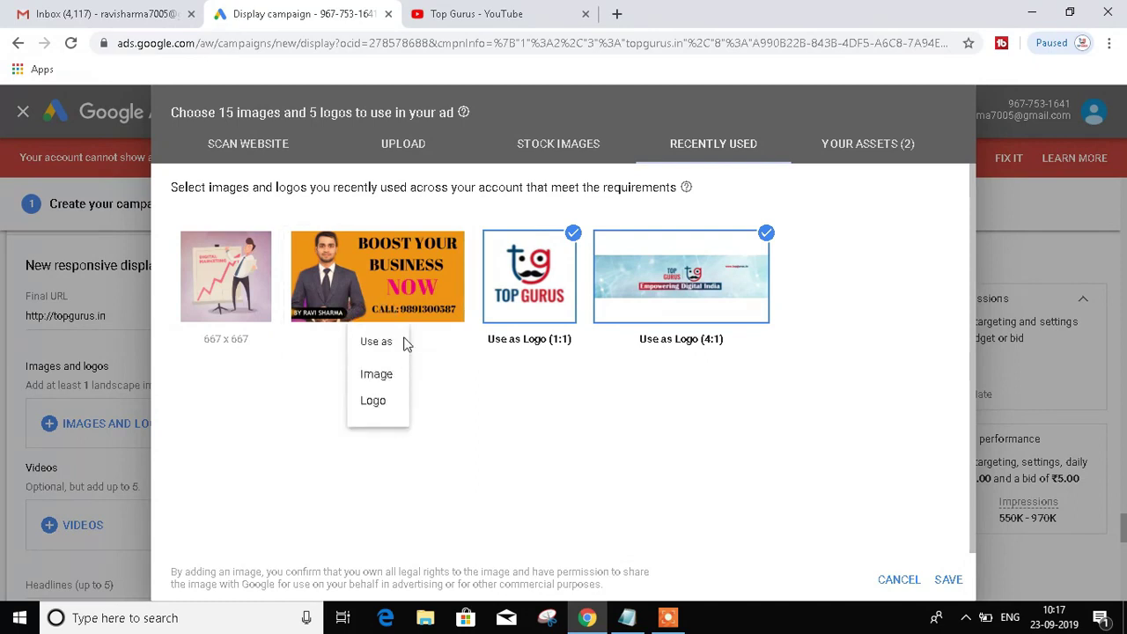
click(381, 375)
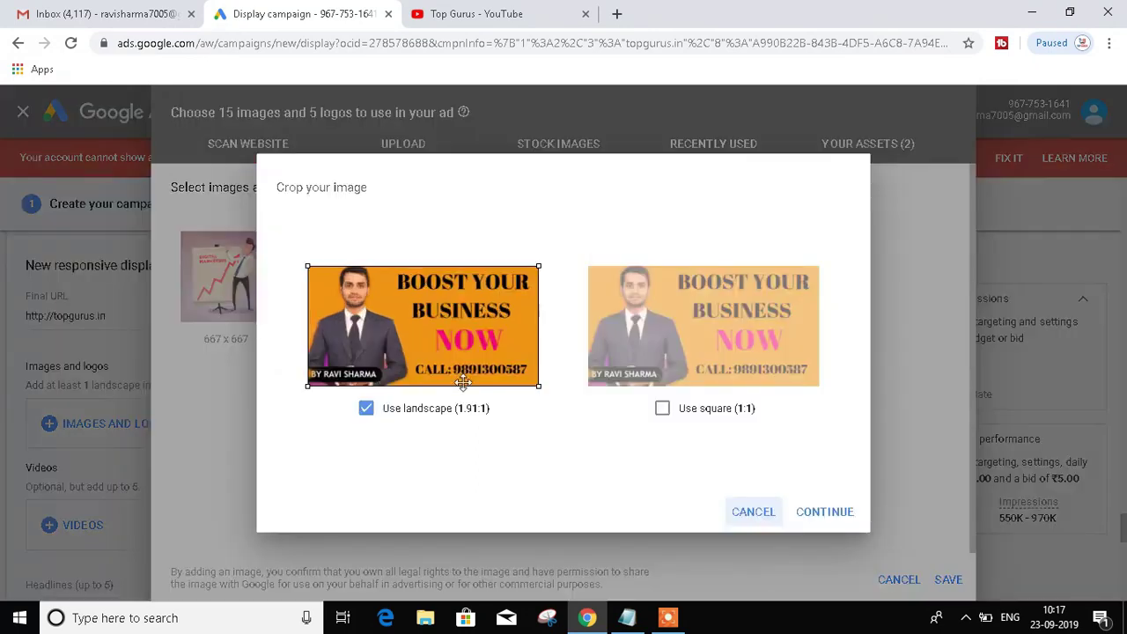
click(833, 522)
Use the 667 x 667 digital marketing picture as the square image (1:1) and save the ad's image and logo selection.
mouse_move(196, 300)
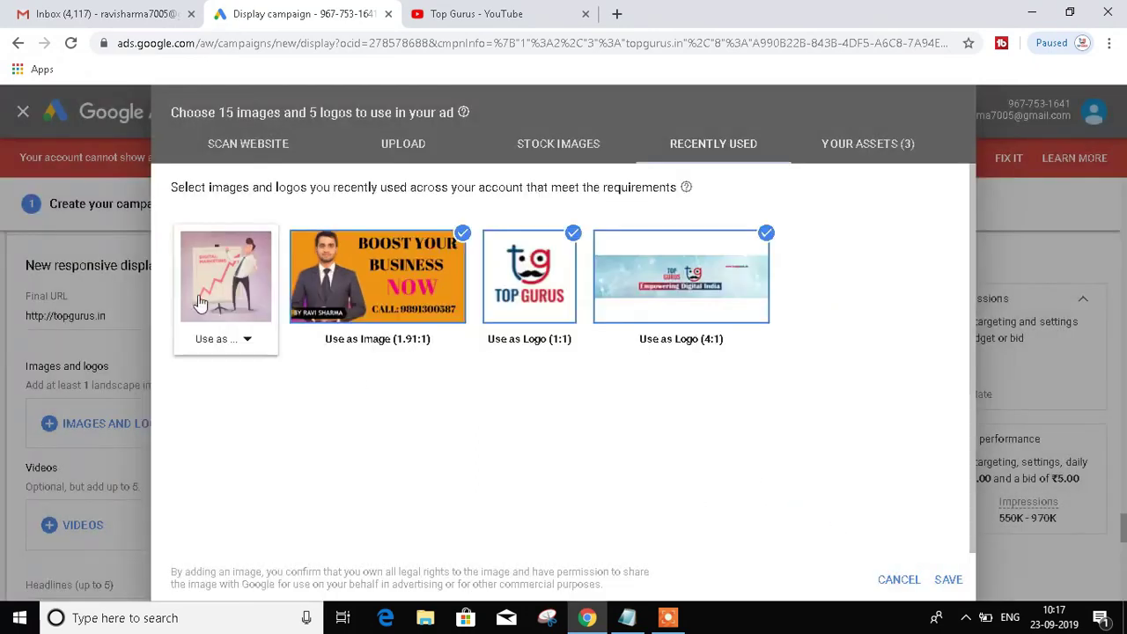
click(216, 342)
click(217, 375)
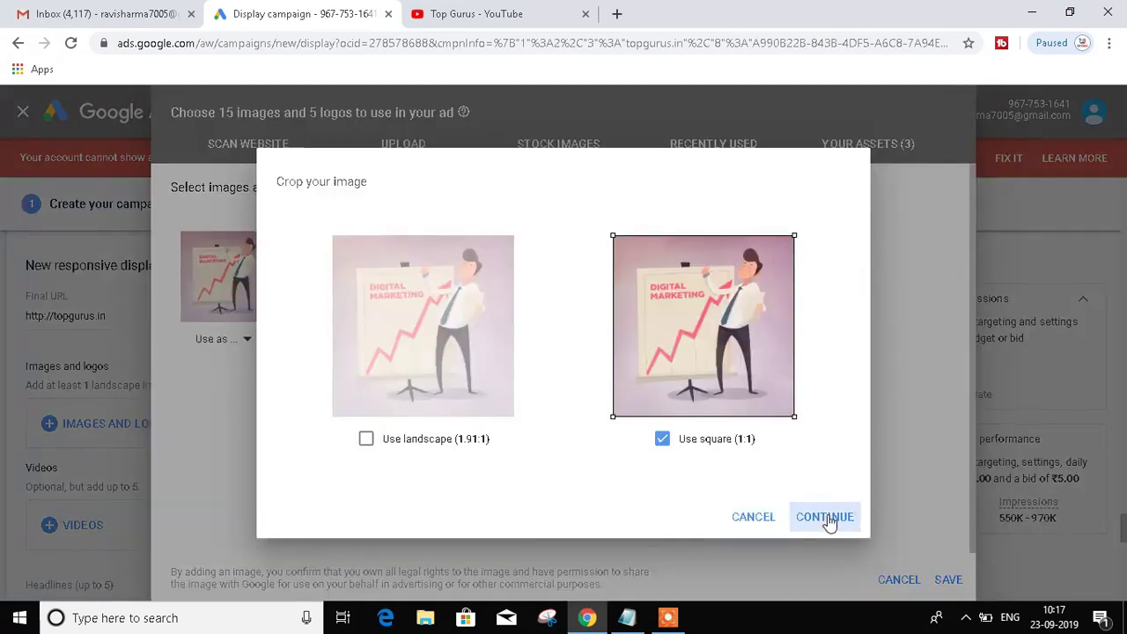
click(826, 520)
click(946, 585)
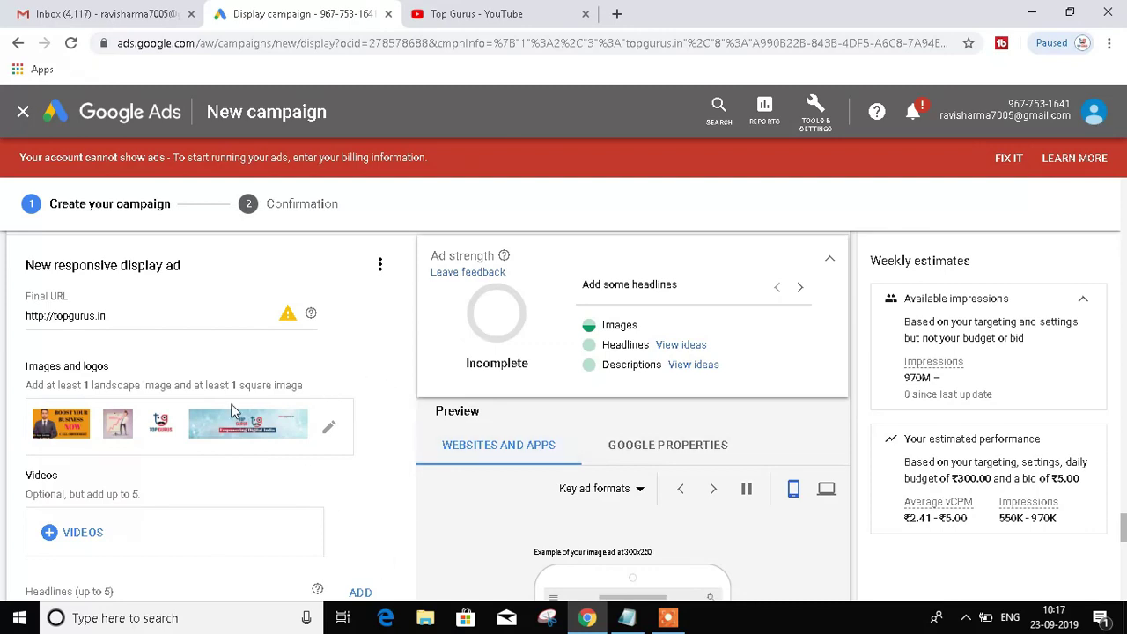
Open the ad's video selection and copy the URL of the "Increase Your Product Sales On Instagram" video from the Top Gurus YouTube channel.
click(82, 533)
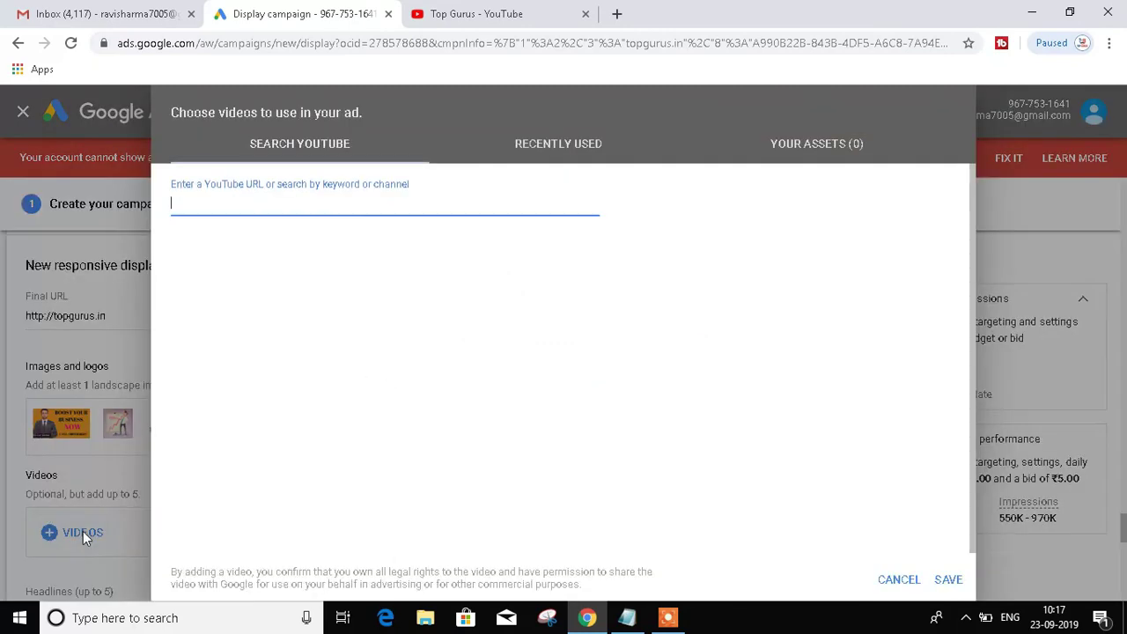
click(542, 7)
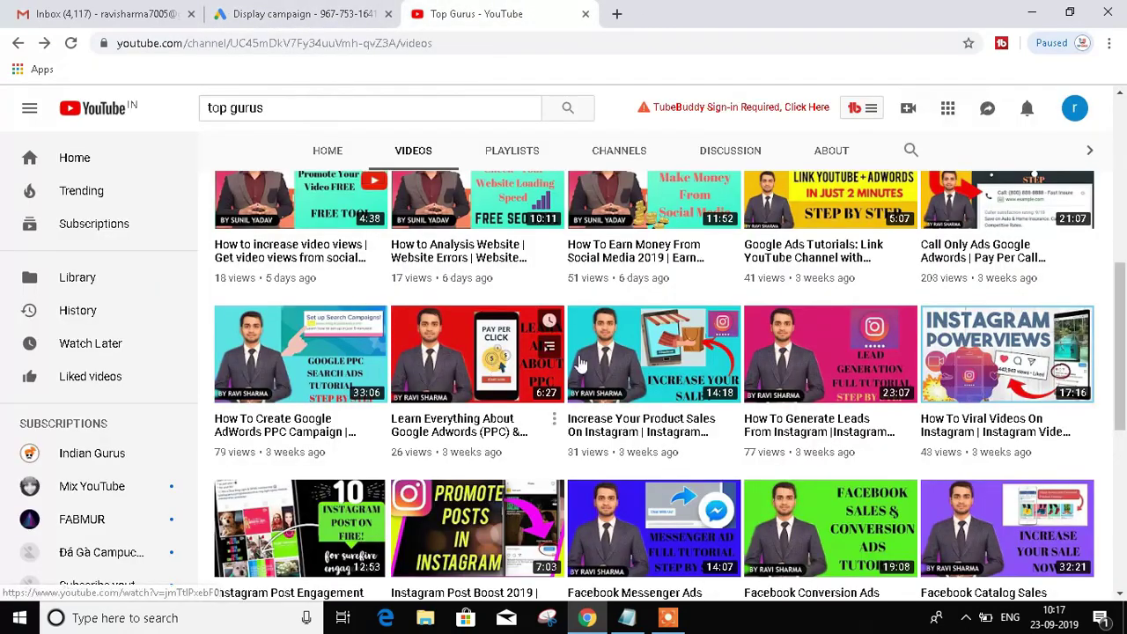
click(654, 370)
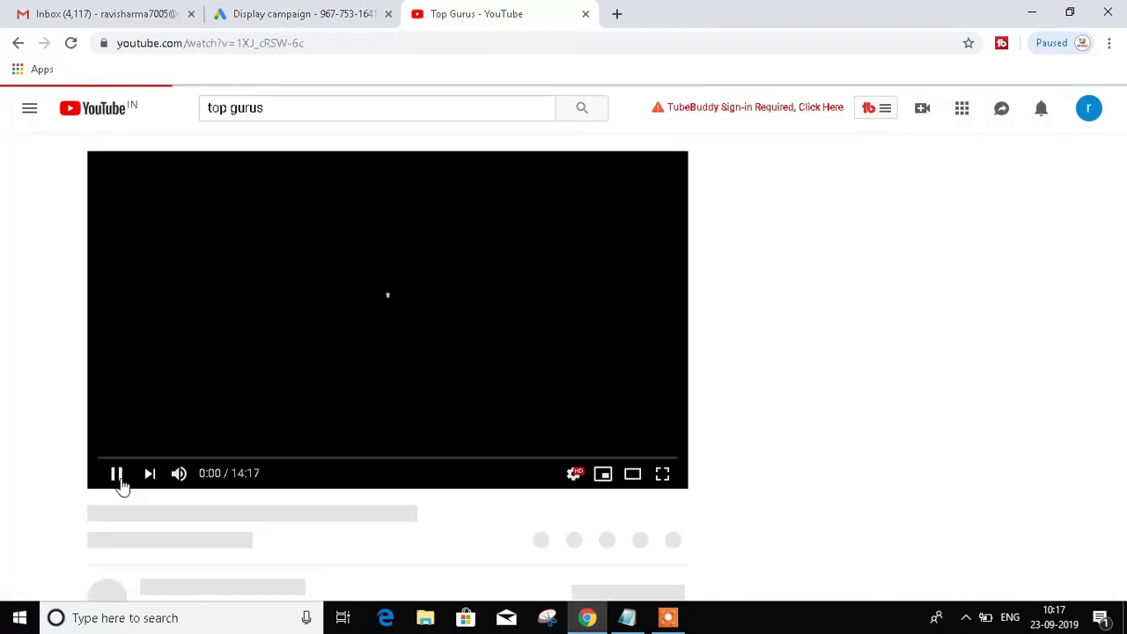
click(119, 482)
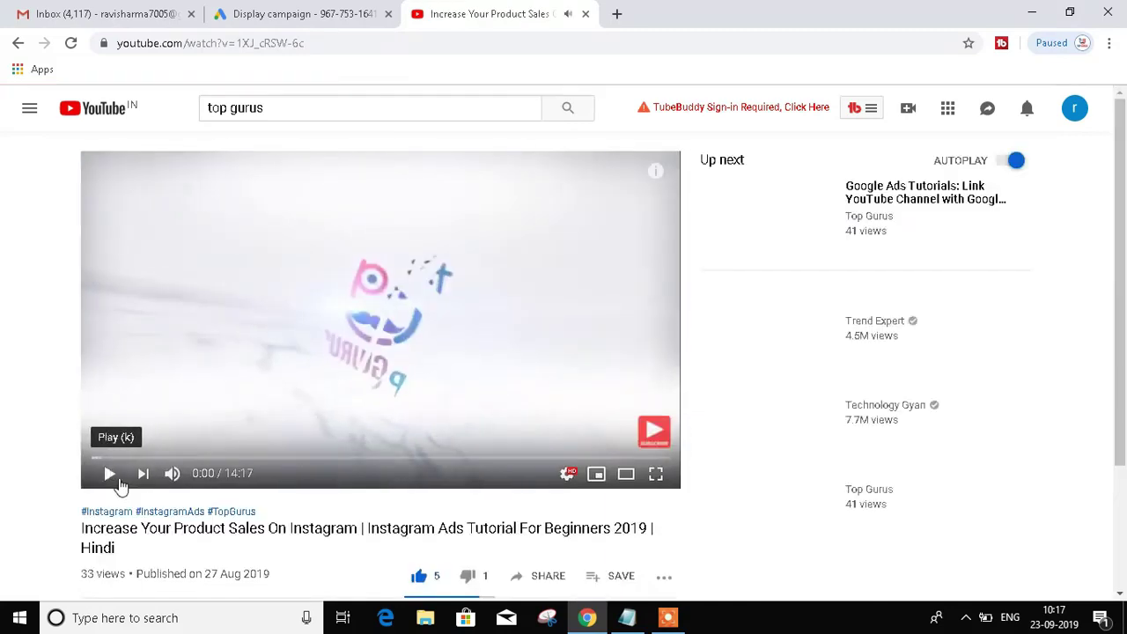
click(168, 478)
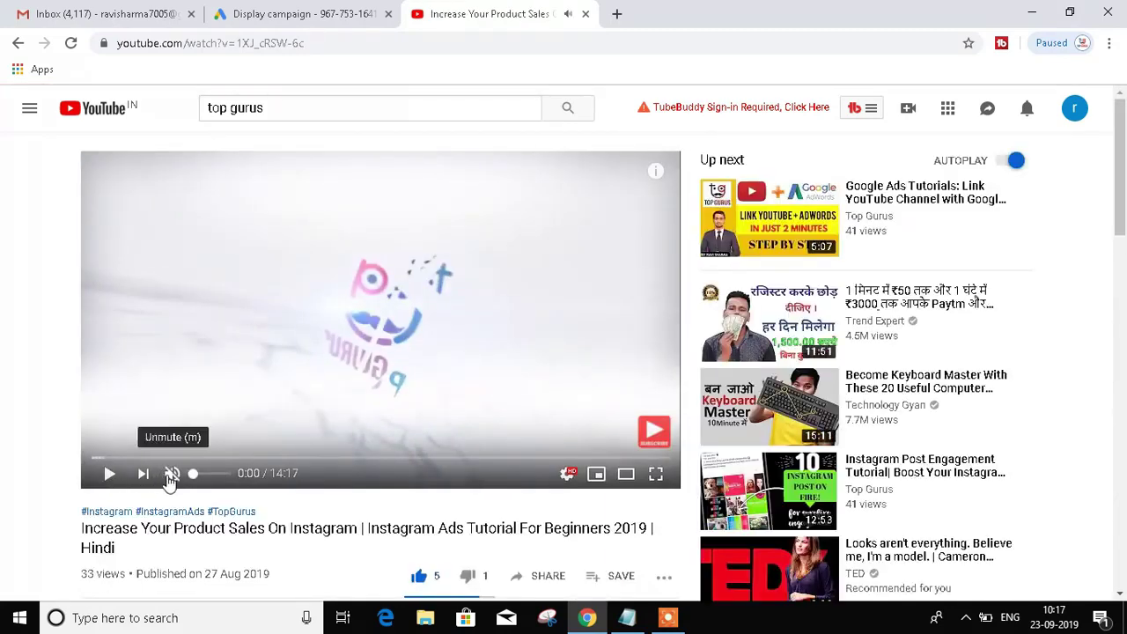
click(324, 42)
key(ctrl+c)
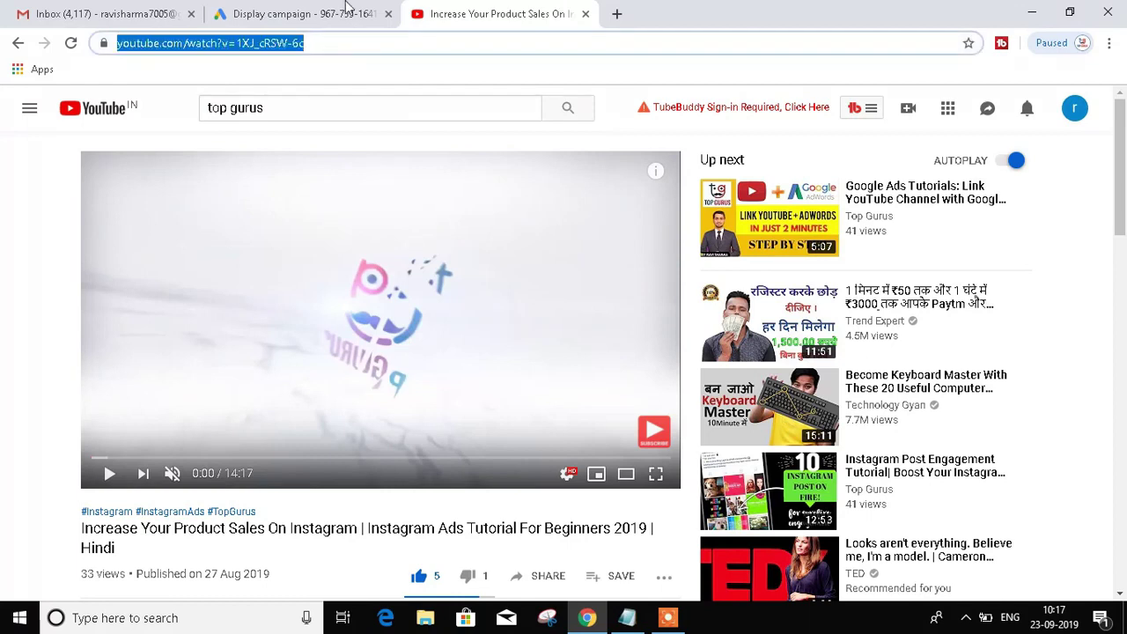
Return to the Google Ads campaign and try to add the video using the copied YouTube URL.
click(329, 11)
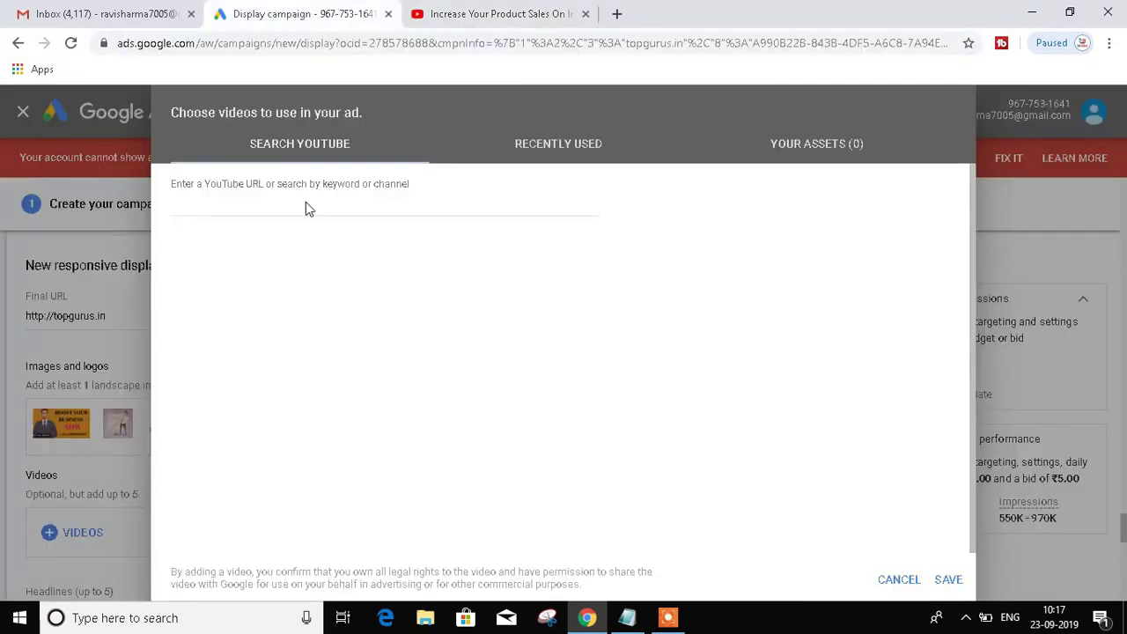
click(174, 200)
key(ctrl+v)
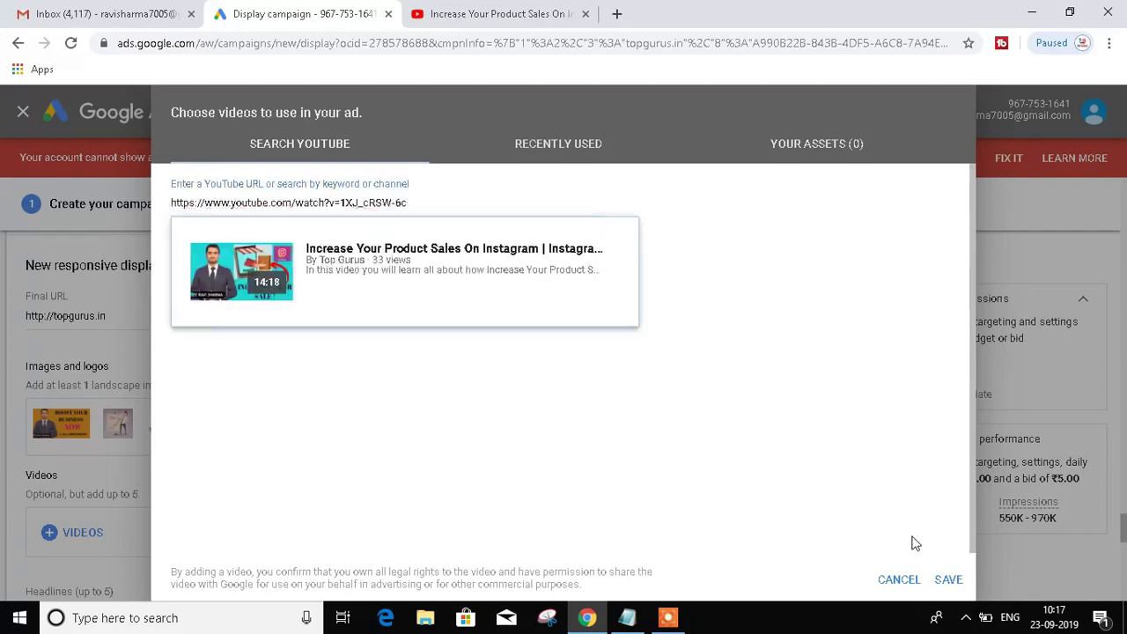
click(947, 581)
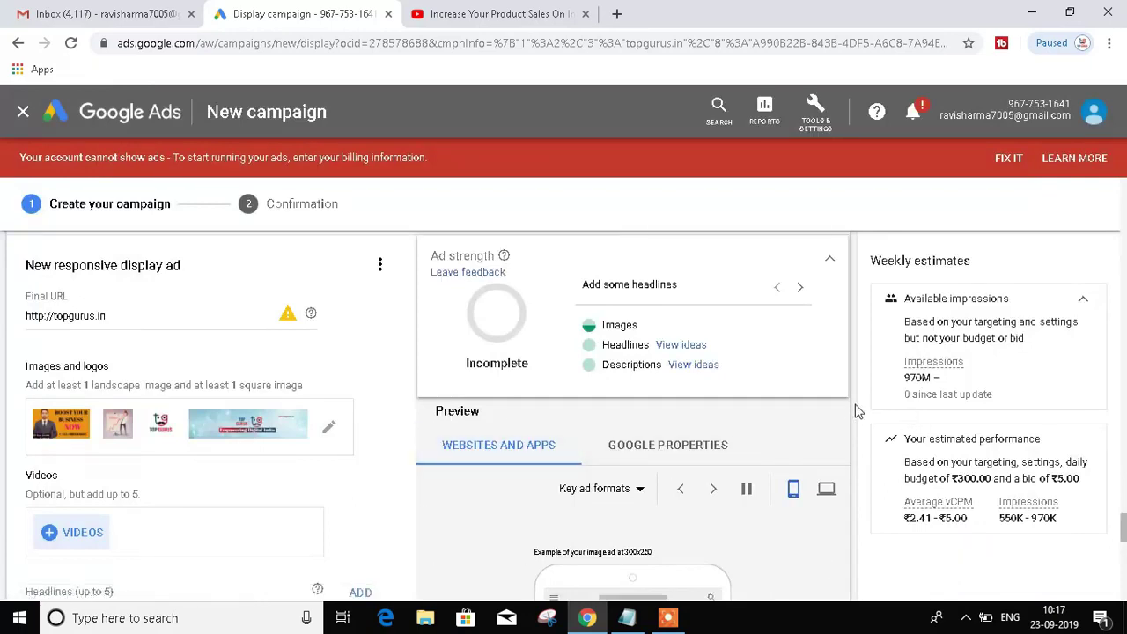
Copy the H 1 text from the Notepad file "call only" and enter "Boost Business online" as the ad's first headline.
scroll(852, 404, down, 2)
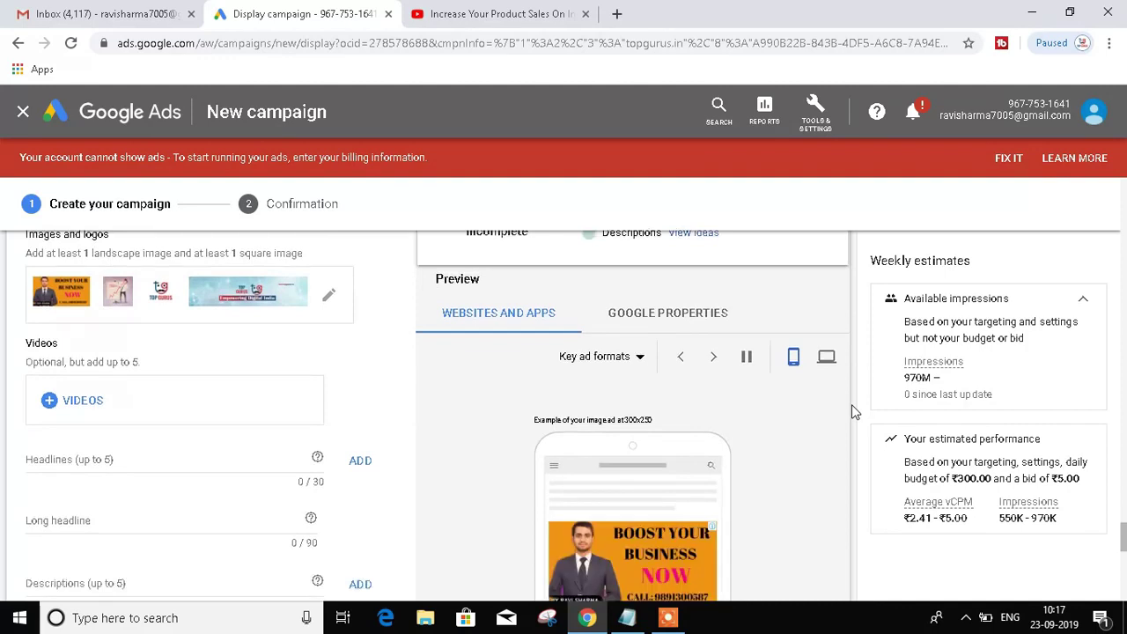
scroll(852, 404, down, 1)
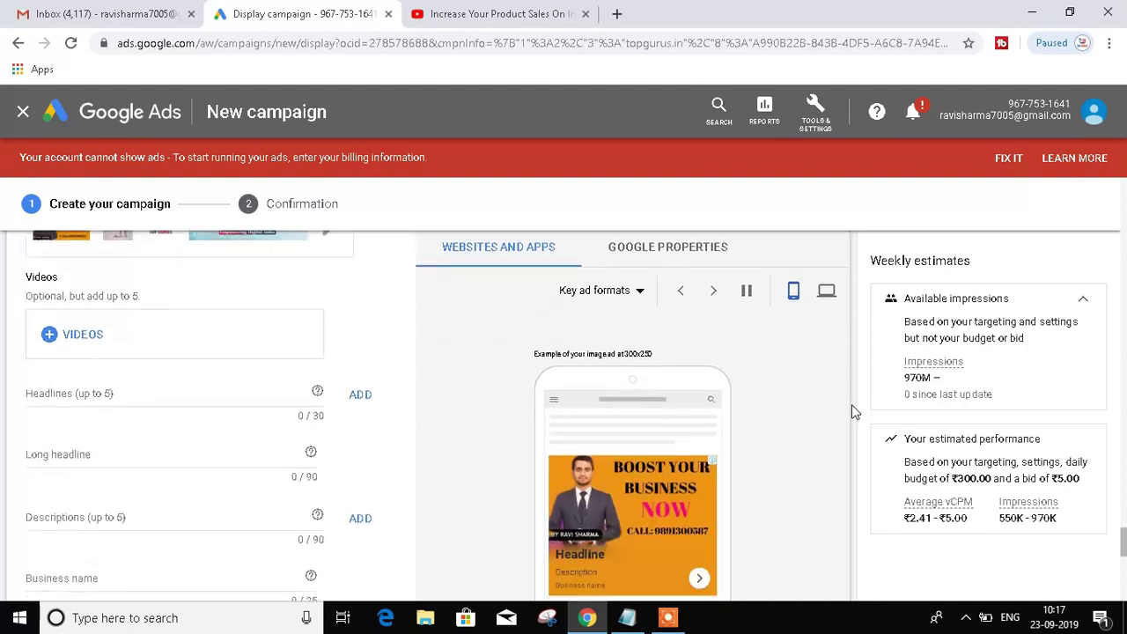
scroll(852, 404, up, 1)
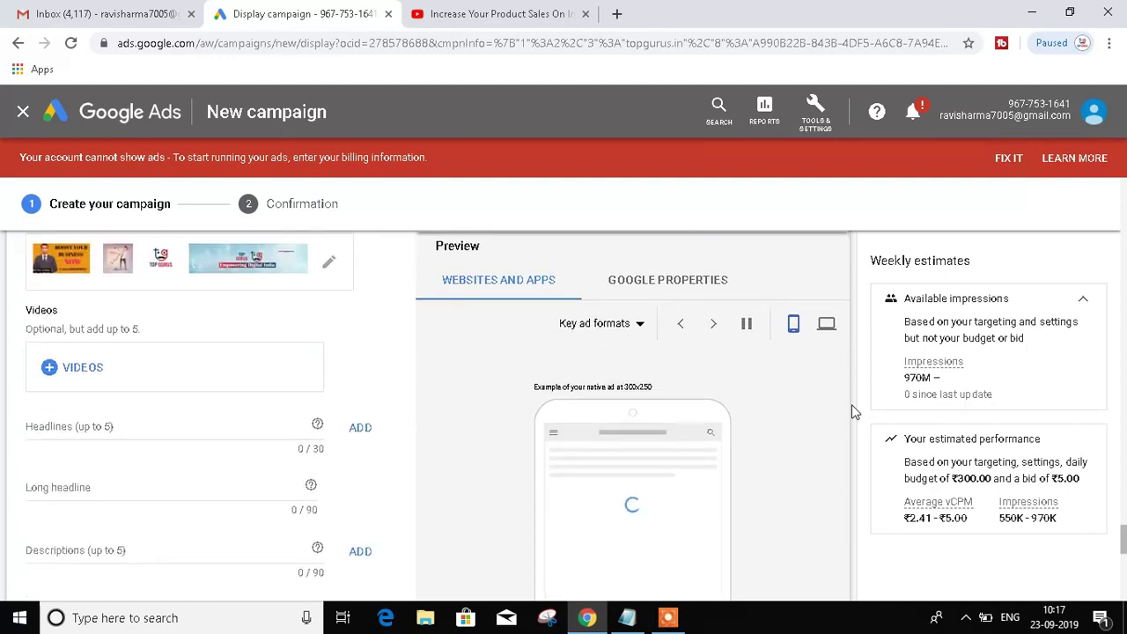
scroll(852, 404, down, 1)
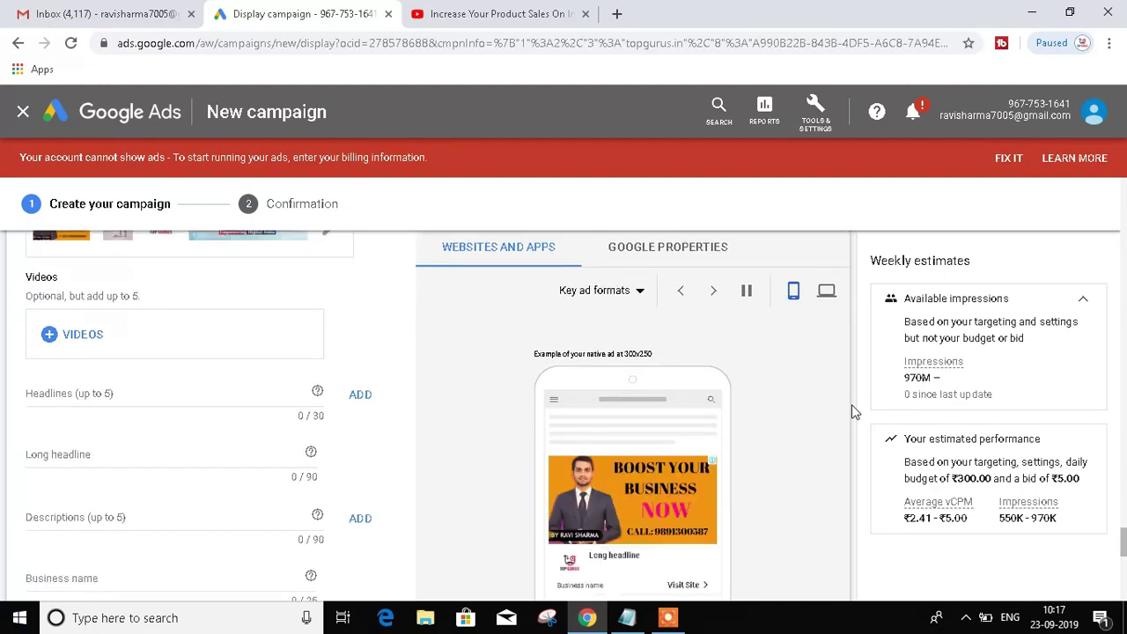
click(74, 395)
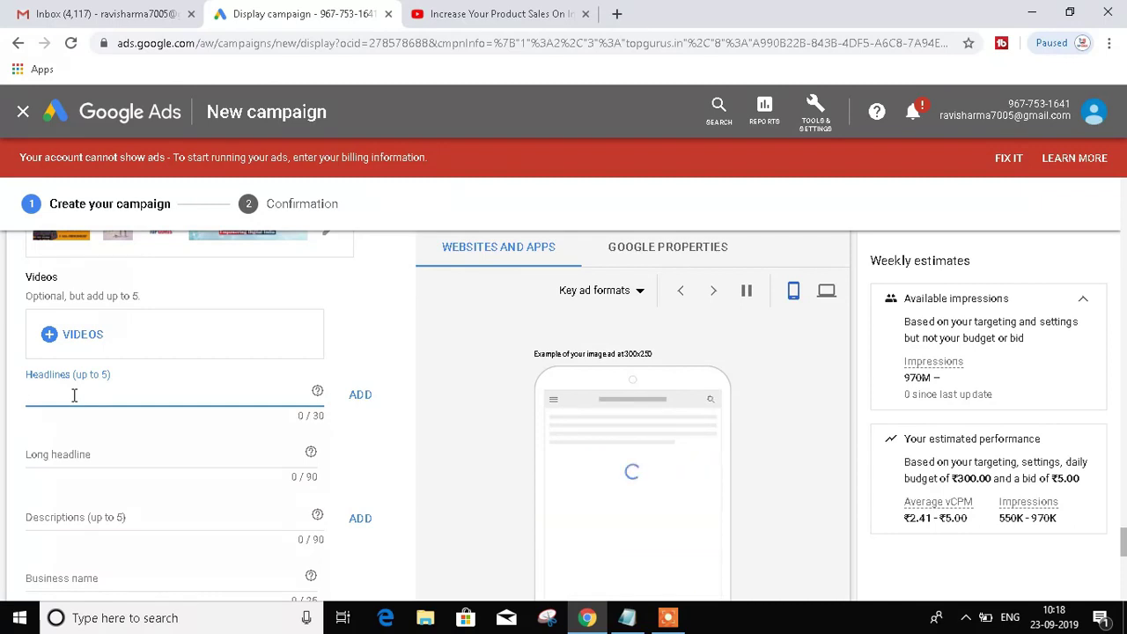
key(alt+Tab)
key(alt+Tab)
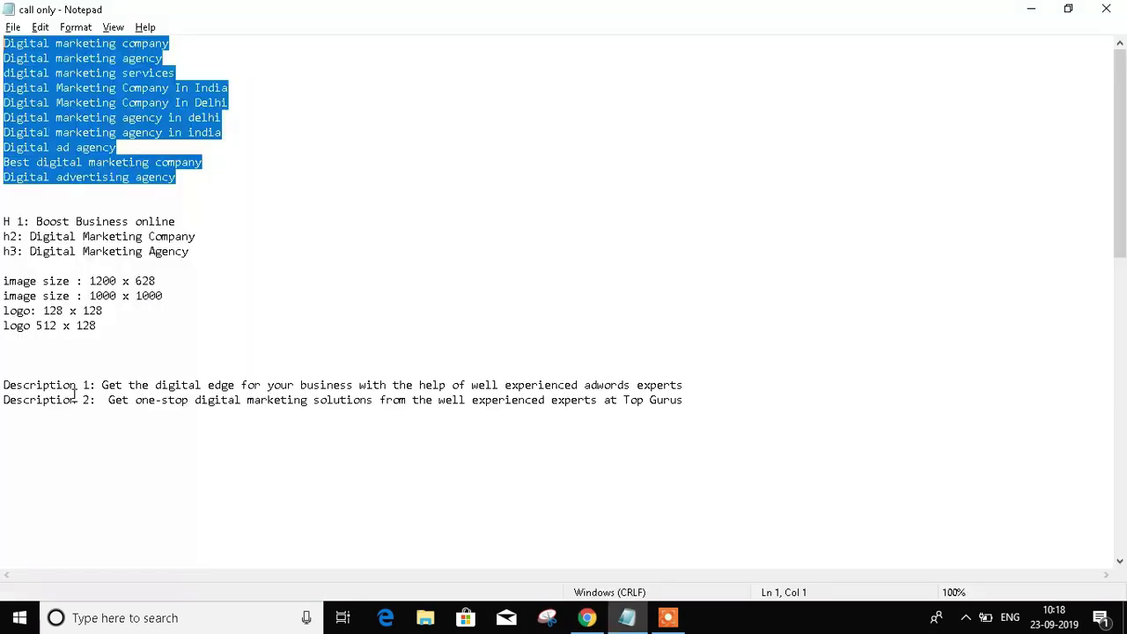
click(211, 255)
drag(178, 225, 37, 224)
key(ctrl+c)
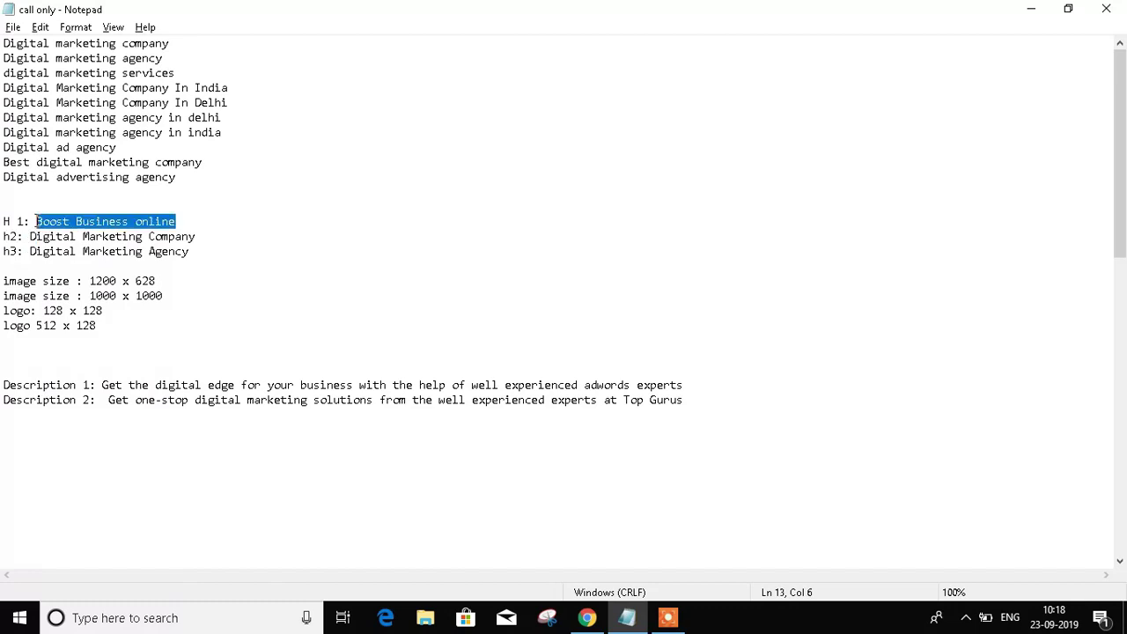
key(alt+Tab)
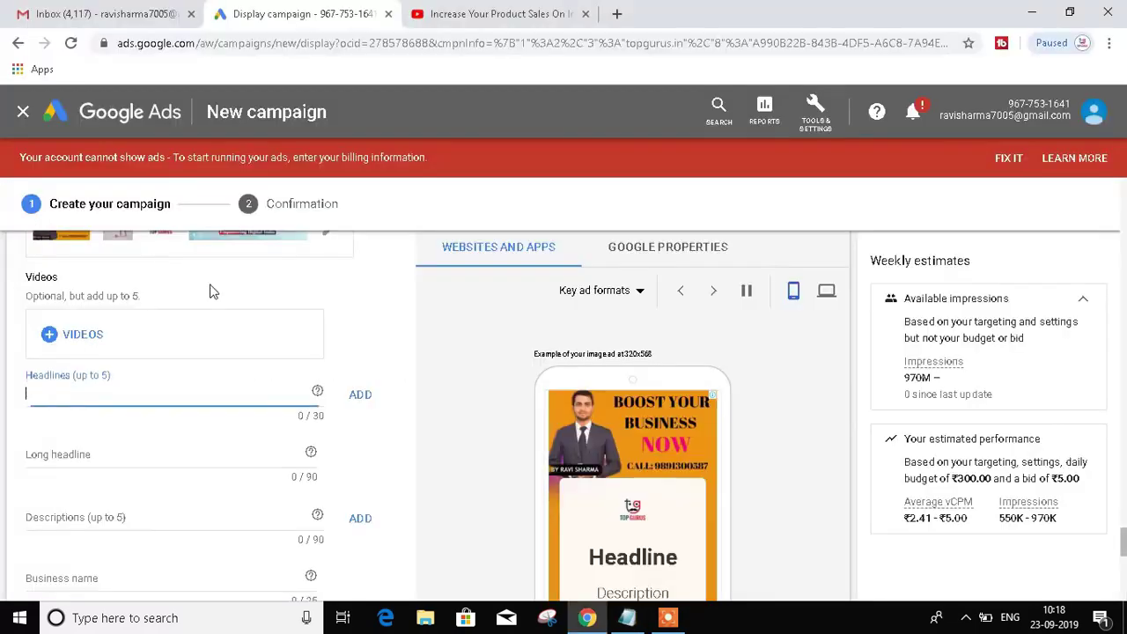
key(ctrl+v)
click(56, 455)
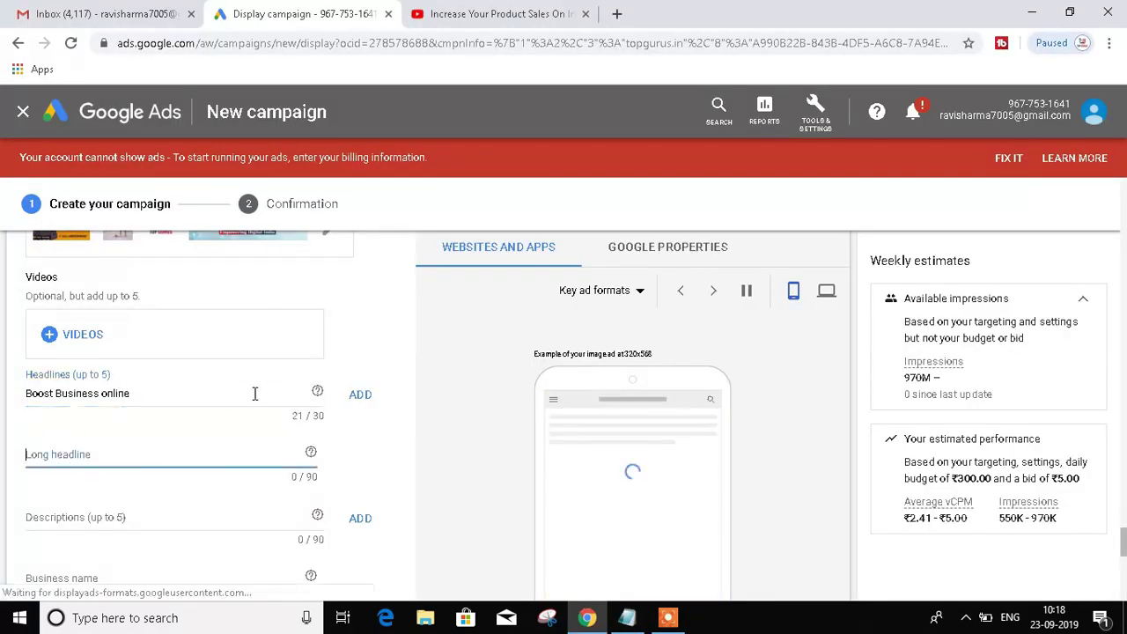
Add a second headline field to the ad and switch to the Notepad file holding the ad texts.
click(367, 403)
key(alt+Tab)
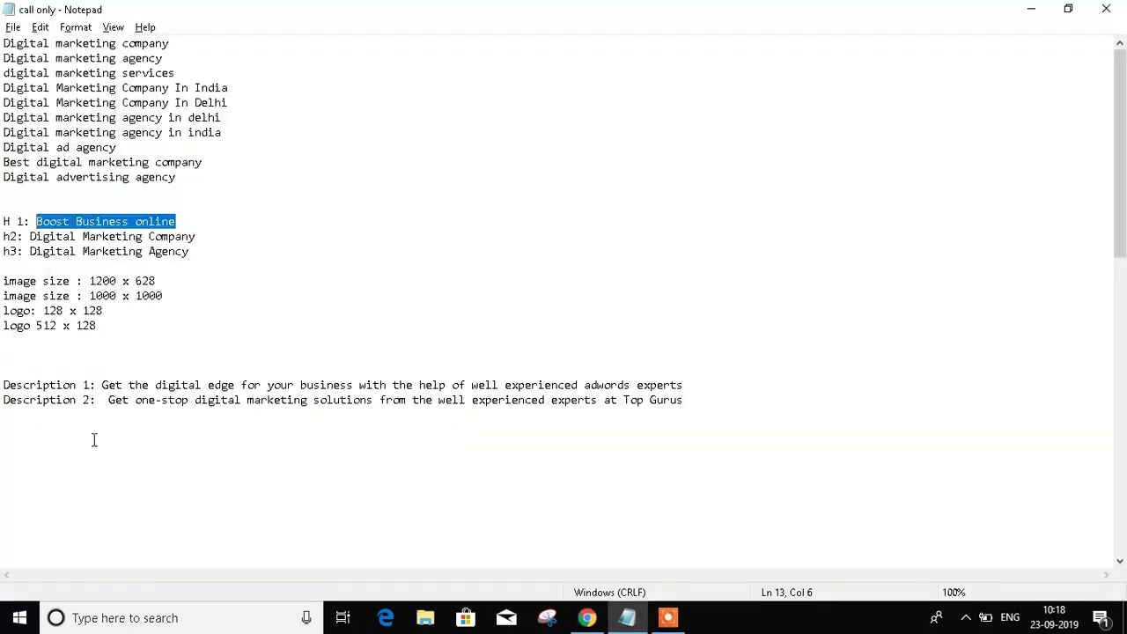